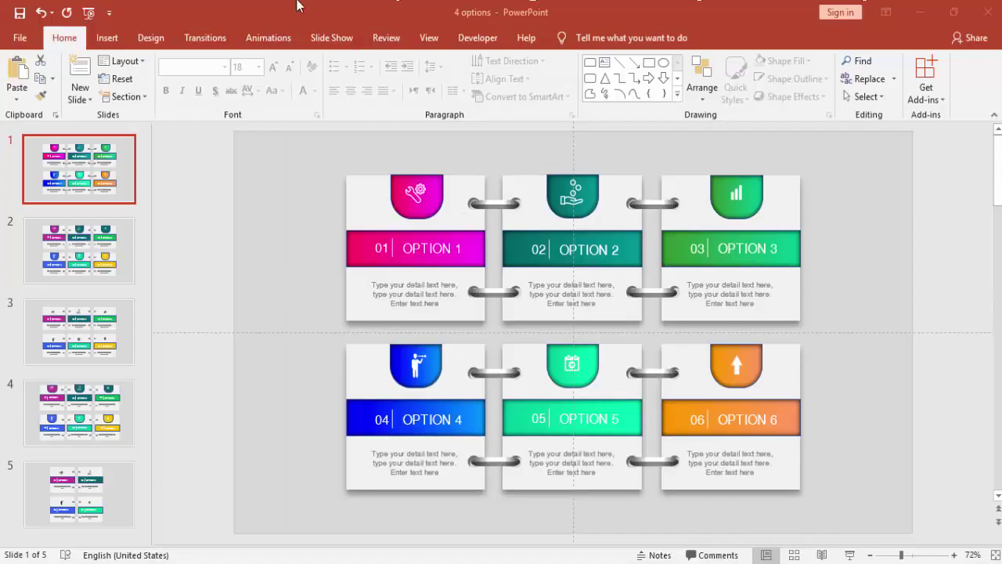
Step: Insert a new slide after slide 1 and delete its title and content placeholders
click(121, 194)
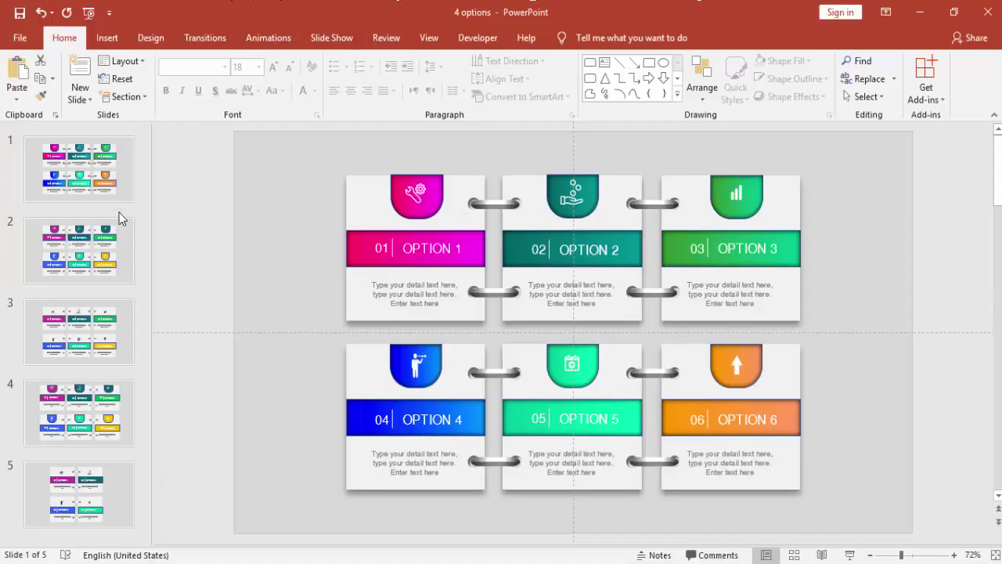
right_click(119, 211)
click(153, 265)
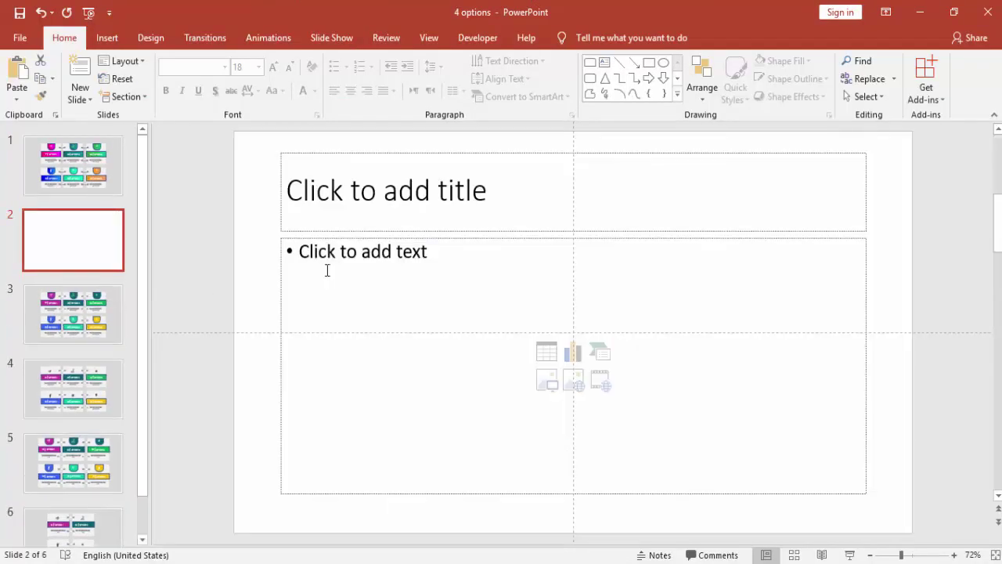
click(494, 153)
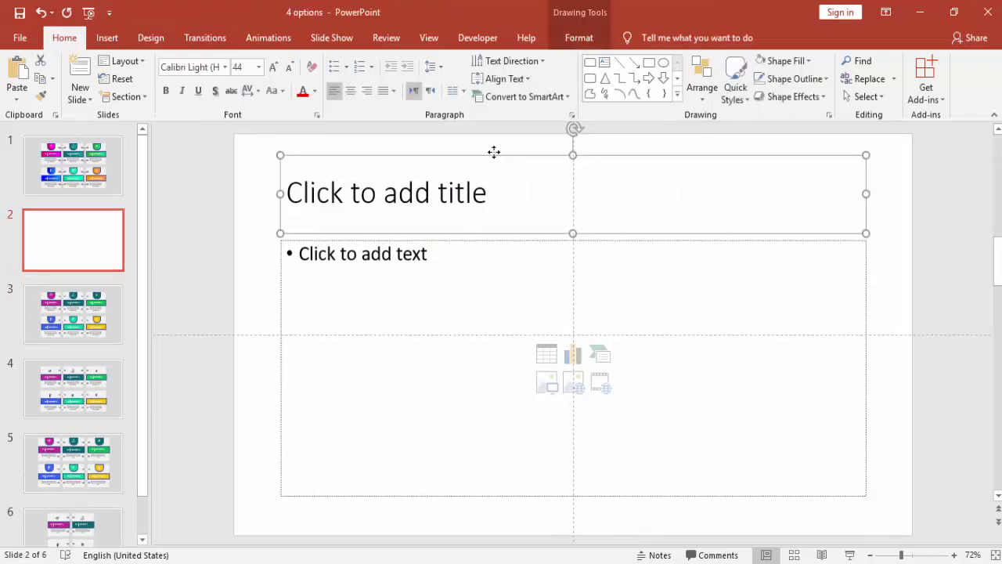
key(Delete)
click(463, 238)
key(Delete)
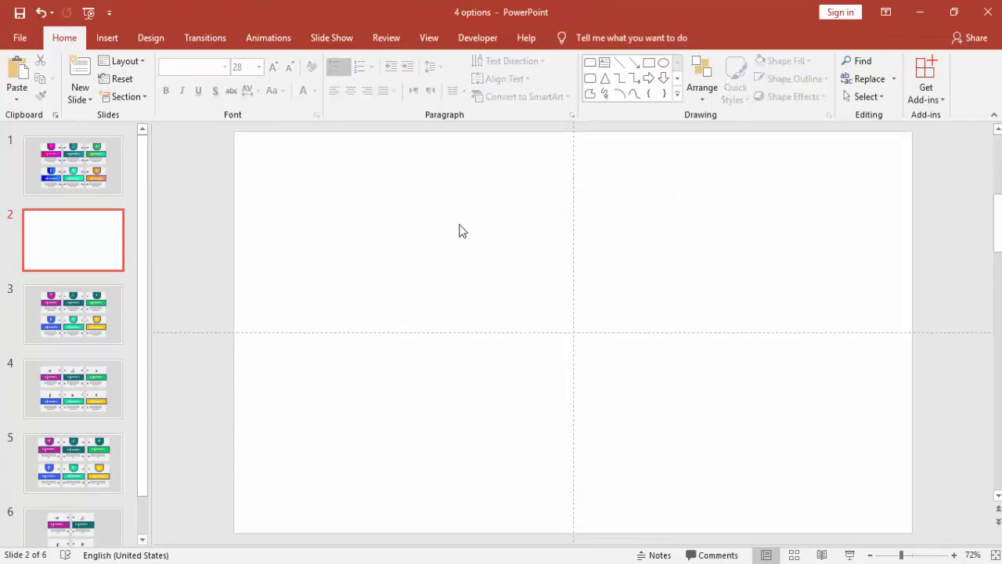
Step: Place a rectangle on the slide and size it to 3" by 3"
click(108, 37)
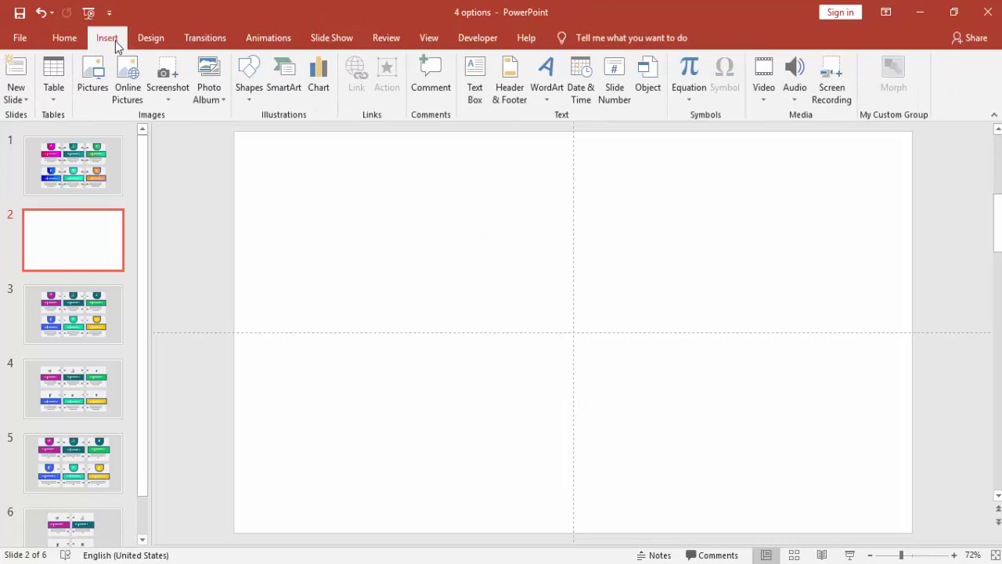
click(251, 100)
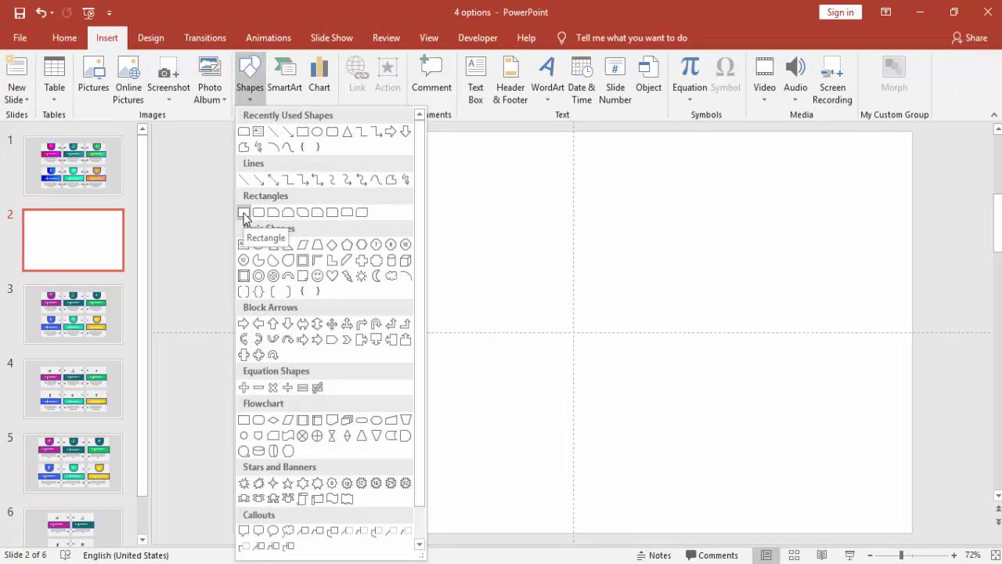
click(245, 218)
click(464, 259)
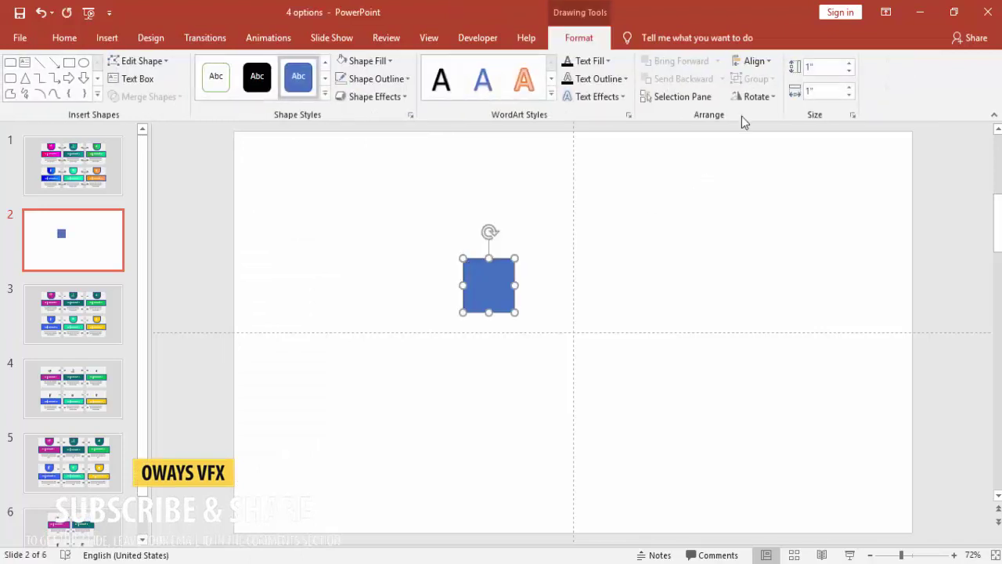
click(823, 66)
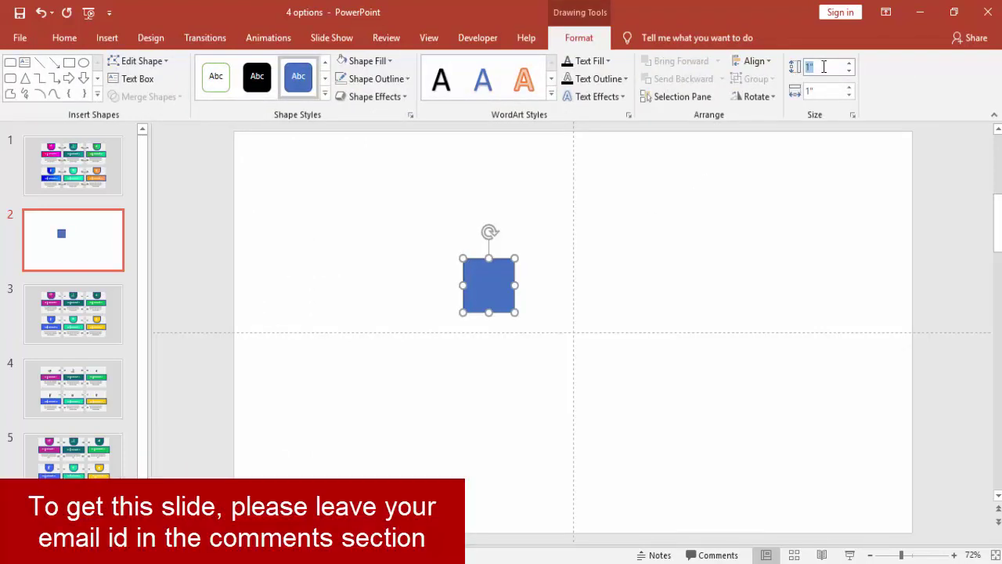
text(3)
key(Tab)
text(3)
click(726, 225)
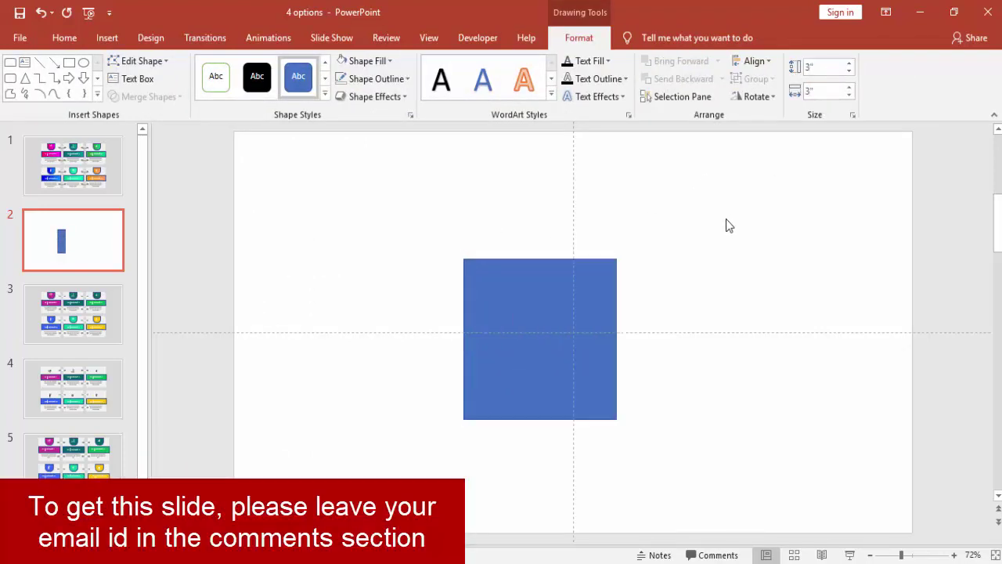
Step: Set the slide background colour to light grey
right_click(748, 263)
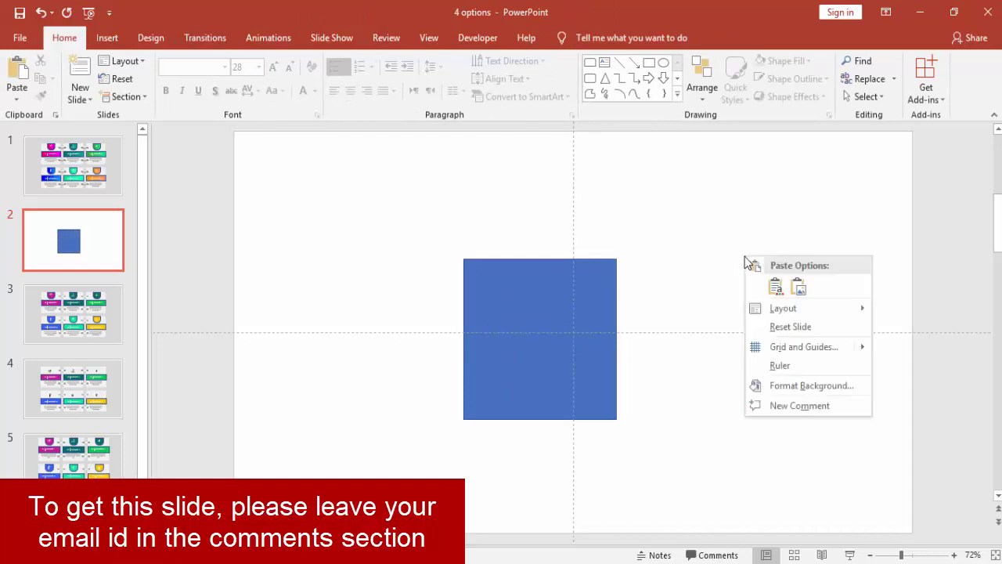
click(805, 383)
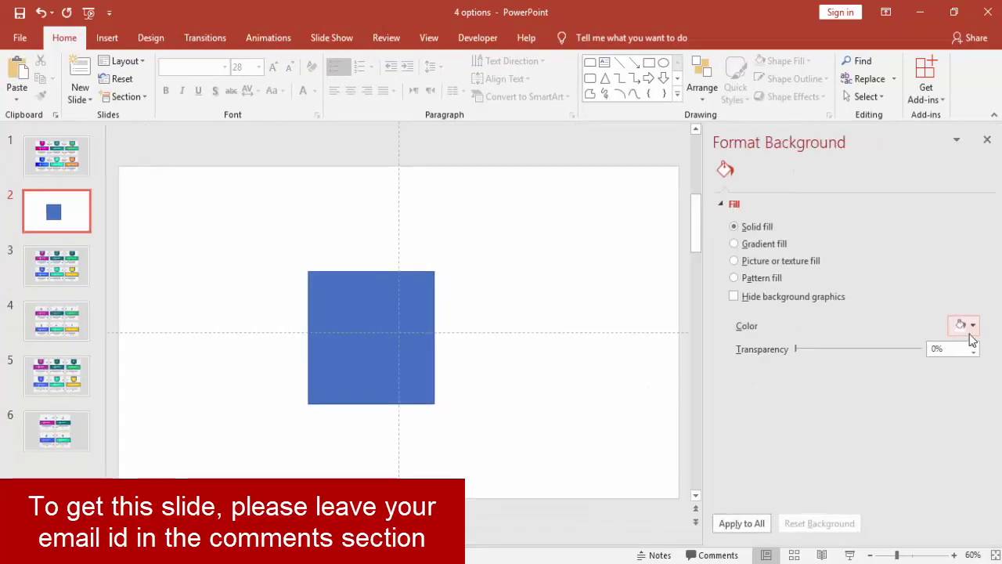
click(968, 328)
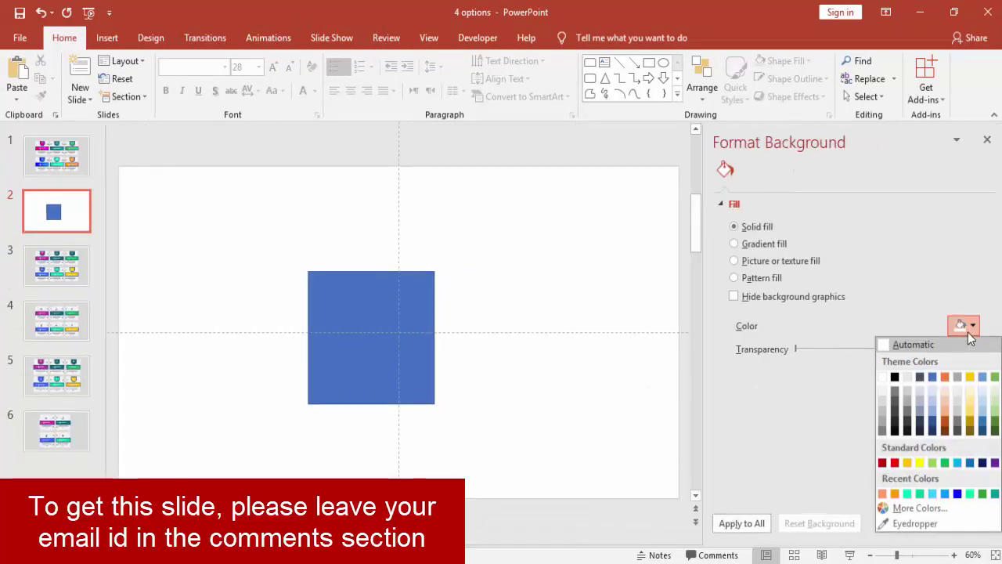
click(883, 402)
Step: Fill the square with a light near-white colour and remove its outline
click(407, 323)
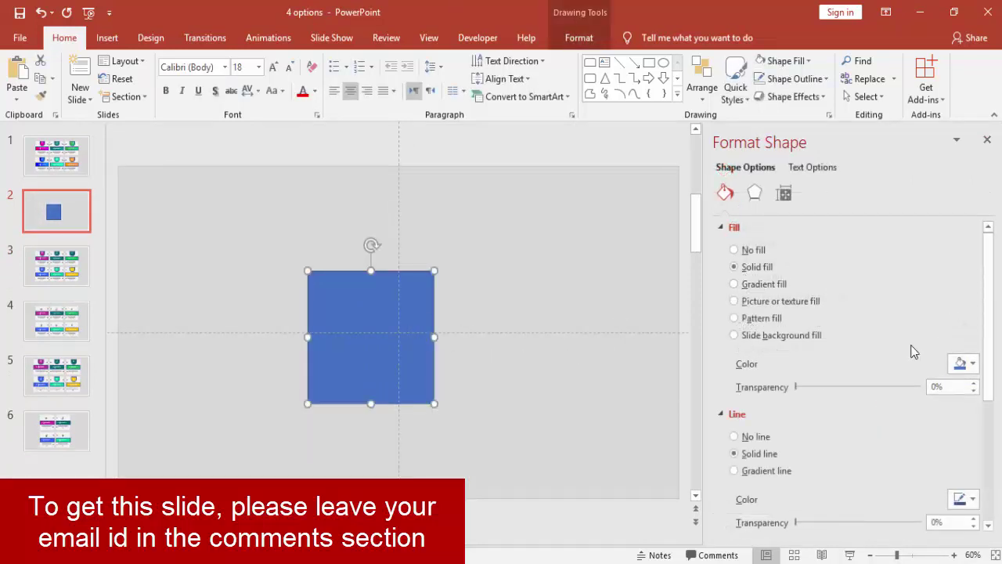
click(959, 364)
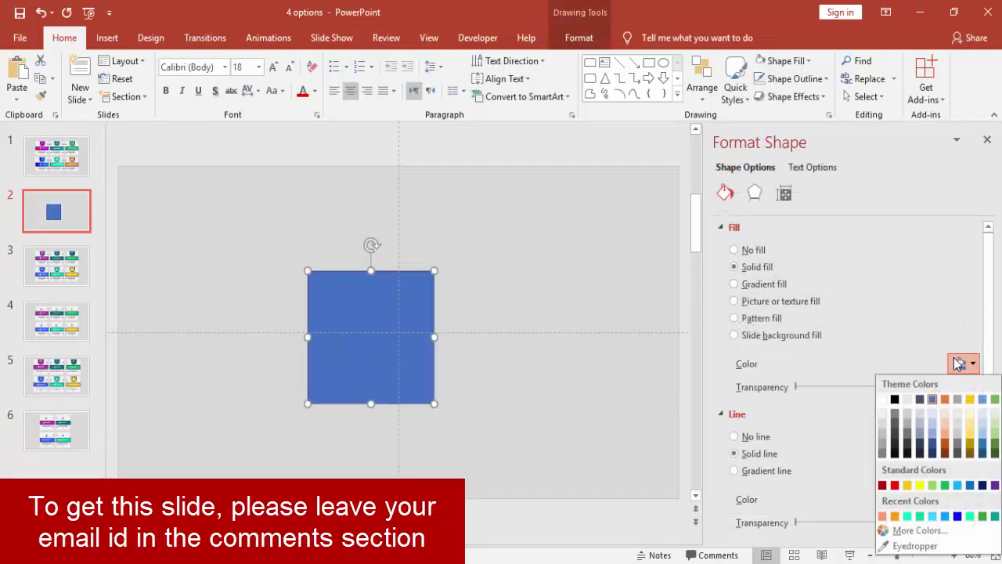
click(887, 415)
click(556, 329)
click(398, 319)
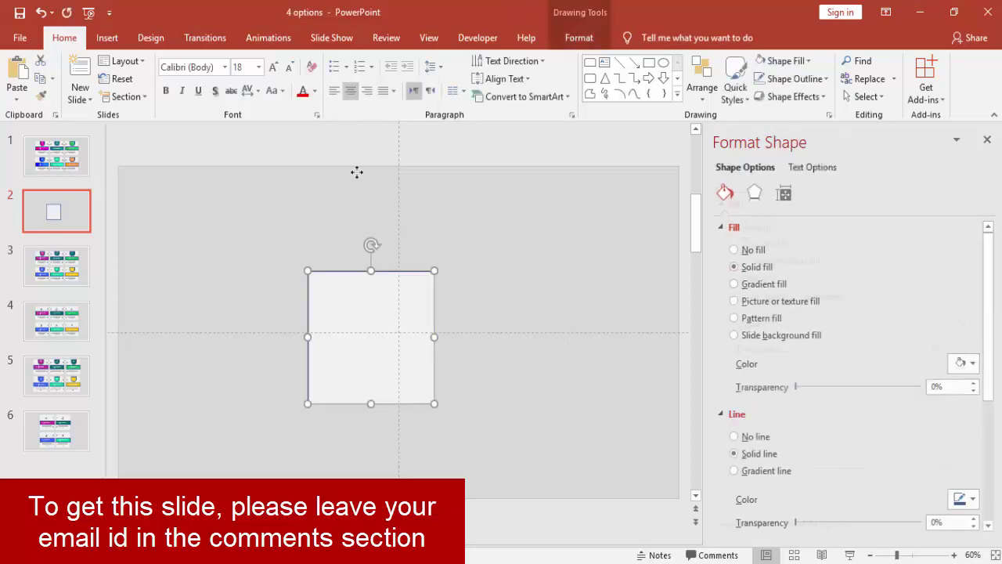
click(576, 38)
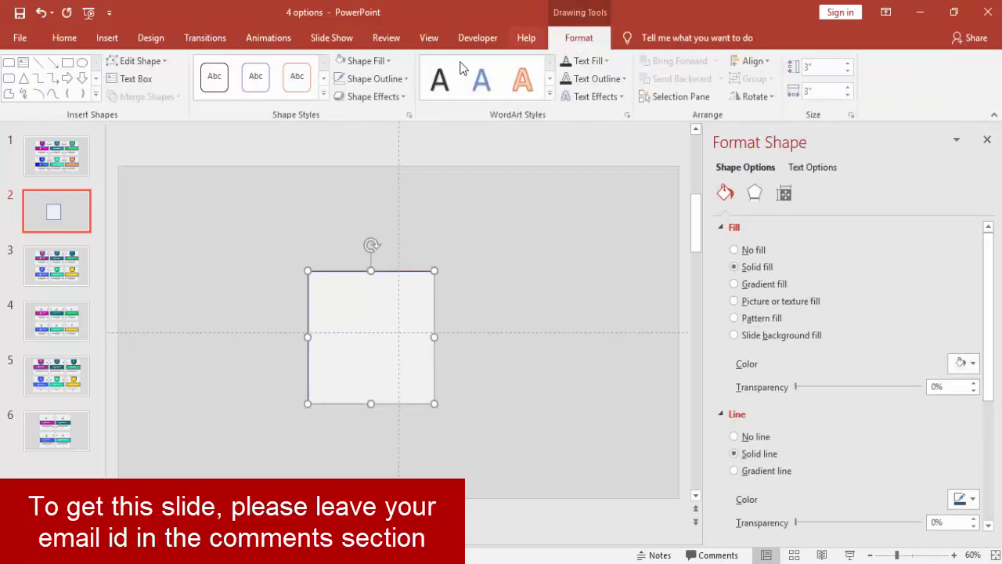
click(395, 79)
click(399, 245)
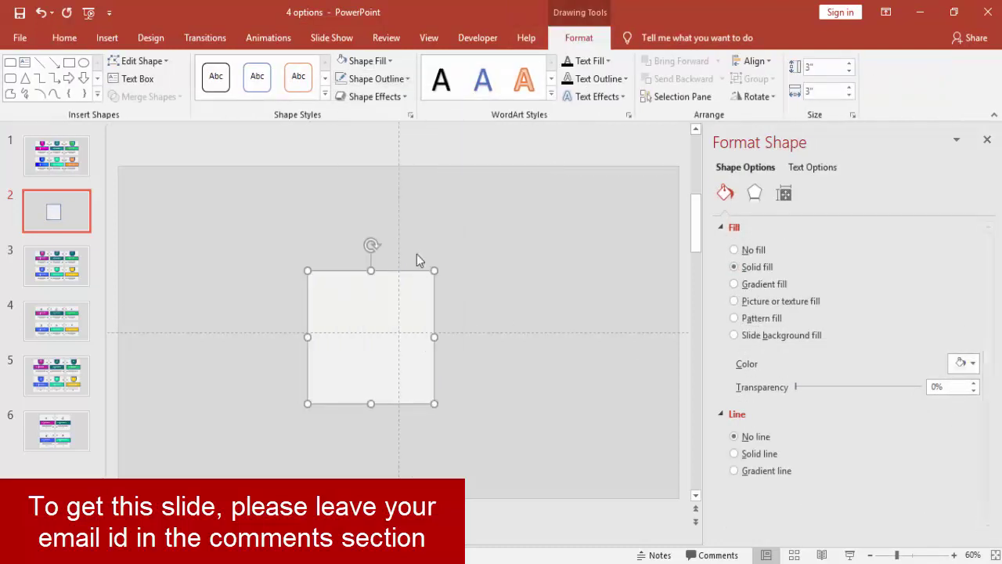
click(511, 278)
Step: Move the card left so its right edge meets the slide centre line
click(330, 298)
mouse_move(330, 298)
mouse_down()
mouse_move(334, 306)
mouse_move(324, 297)
mouse_up()
click(468, 276)
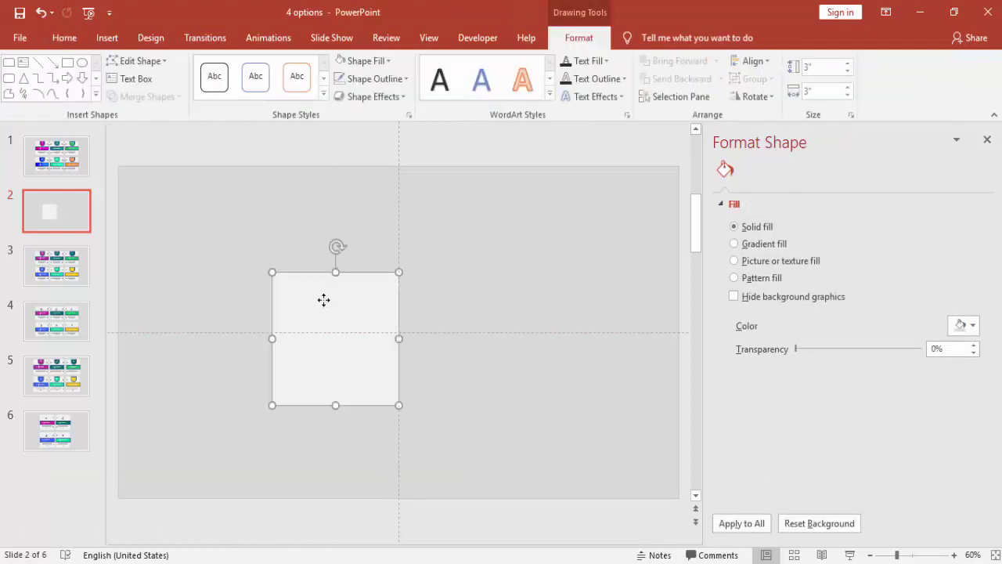
click(152, 154)
Step: Draw a 0.75" by 3" rectangle band across the card's middle with no outline
click(108, 38)
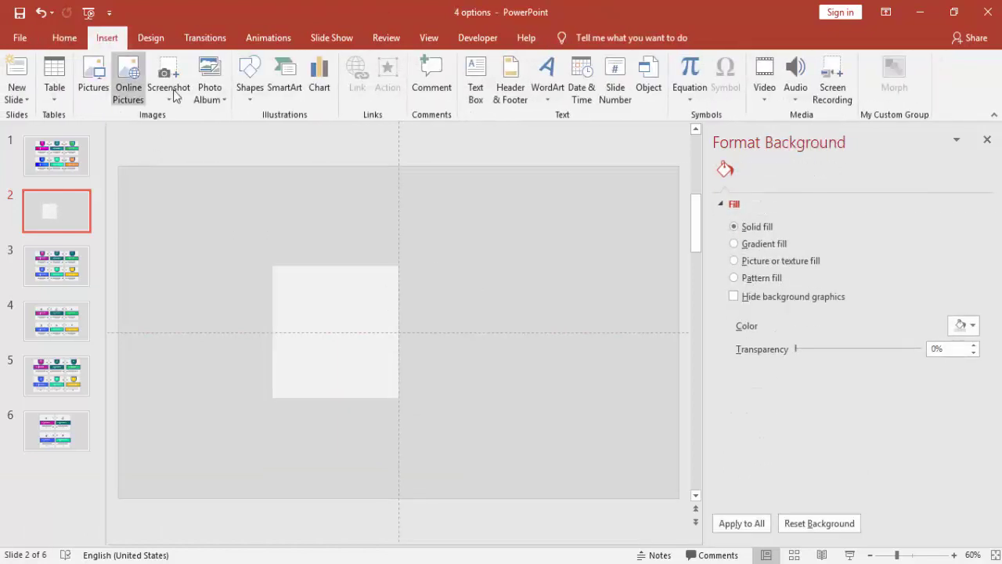
click(249, 101)
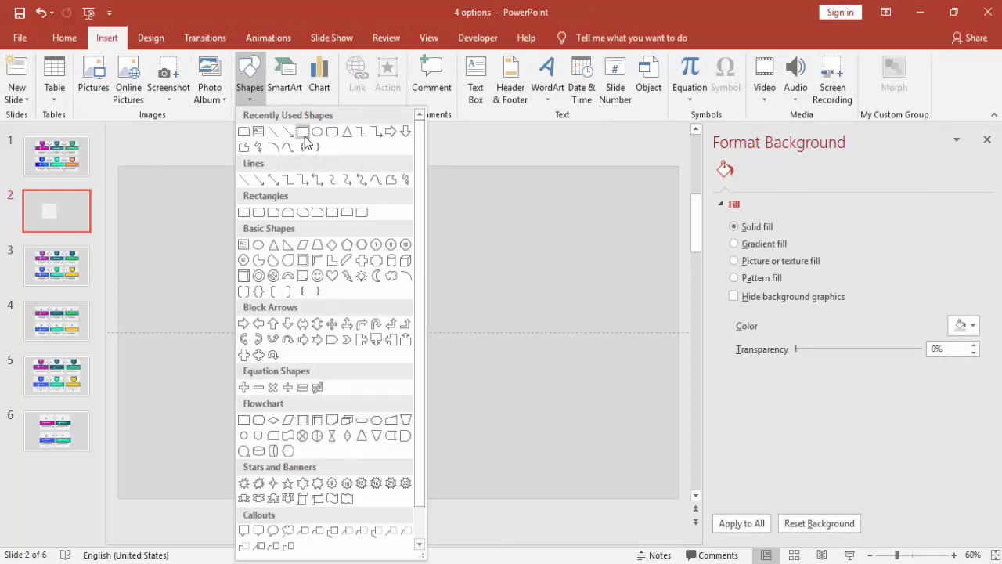
click(244, 212)
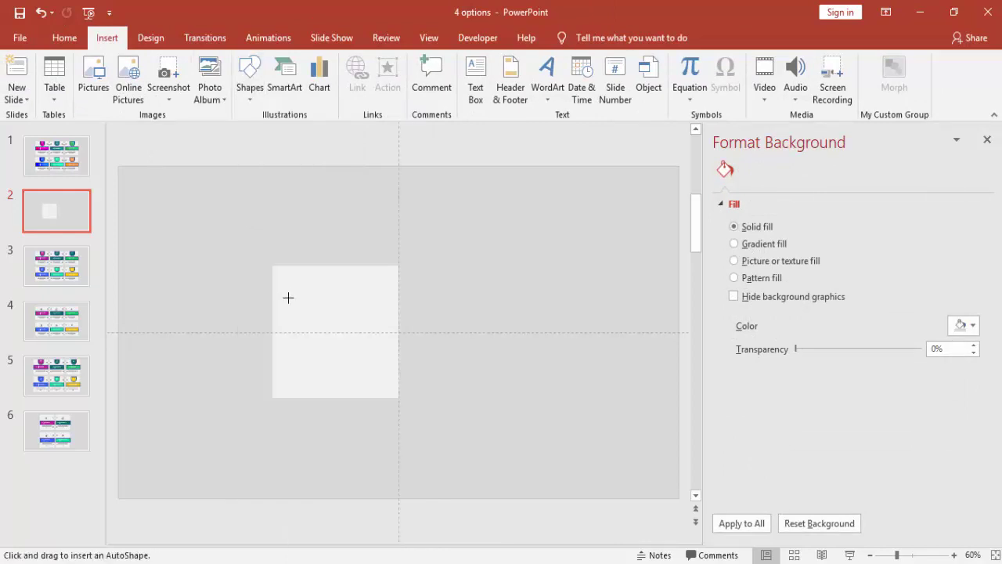
drag(271, 313, 397, 346)
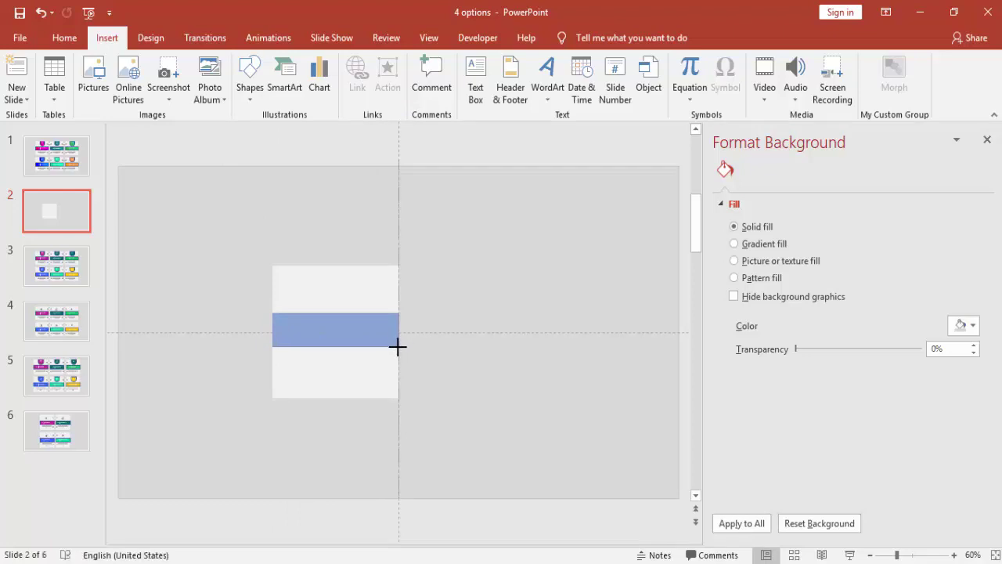
drag(397, 346, 398, 346)
click(399, 84)
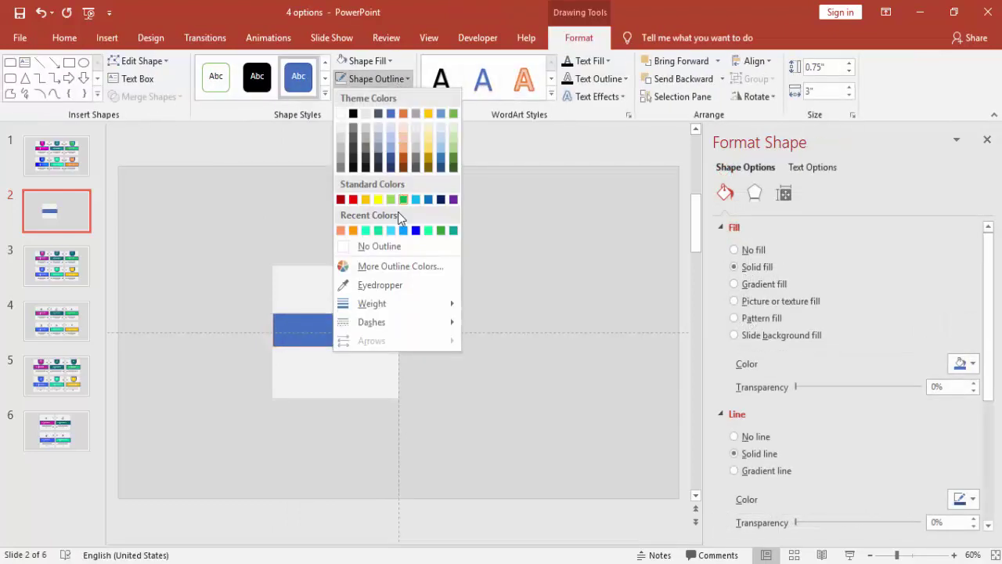
click(395, 246)
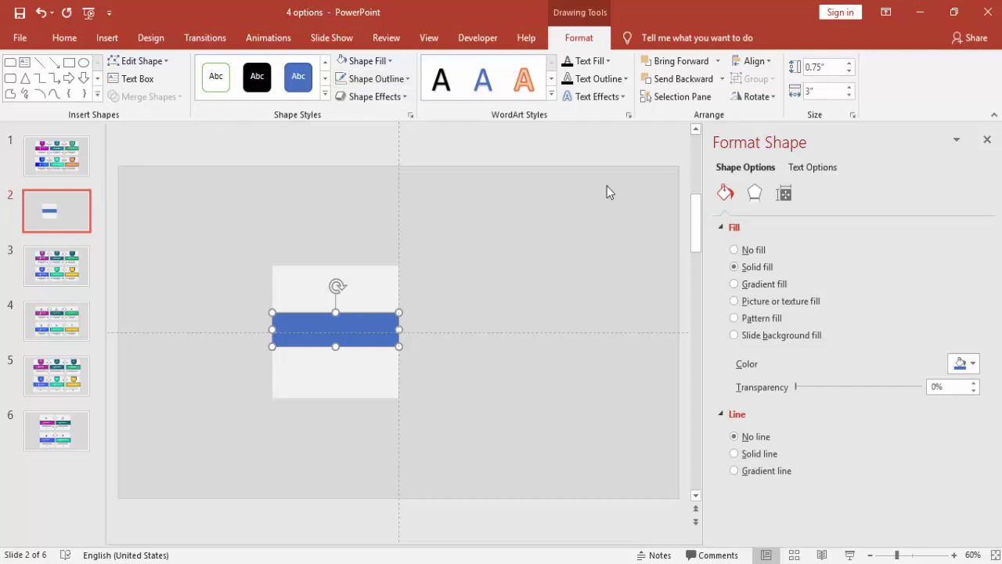
Step: Give the band a gradient fill and delete its middle gradient stops, leaving two
click(766, 285)
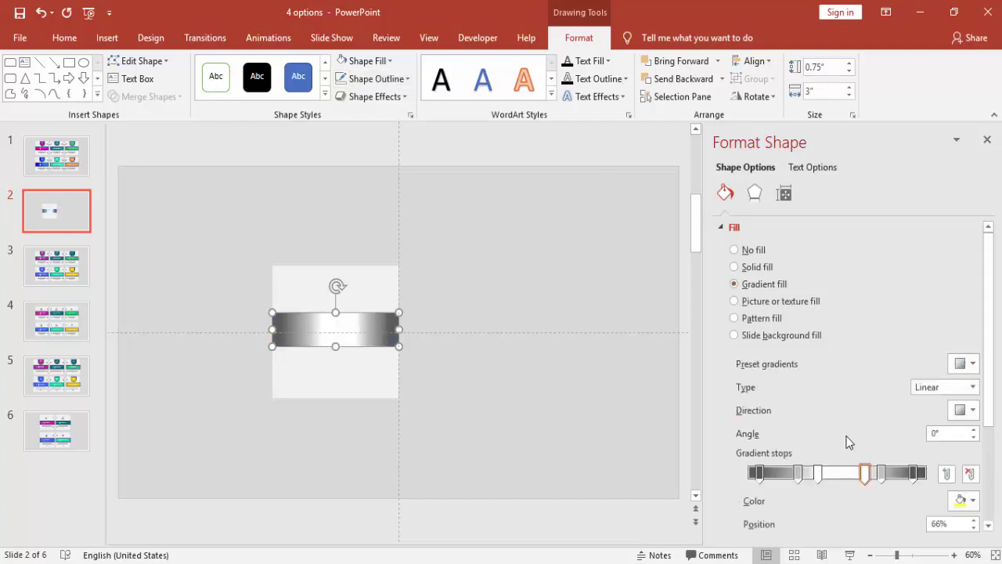
click(882, 472)
click(969, 473)
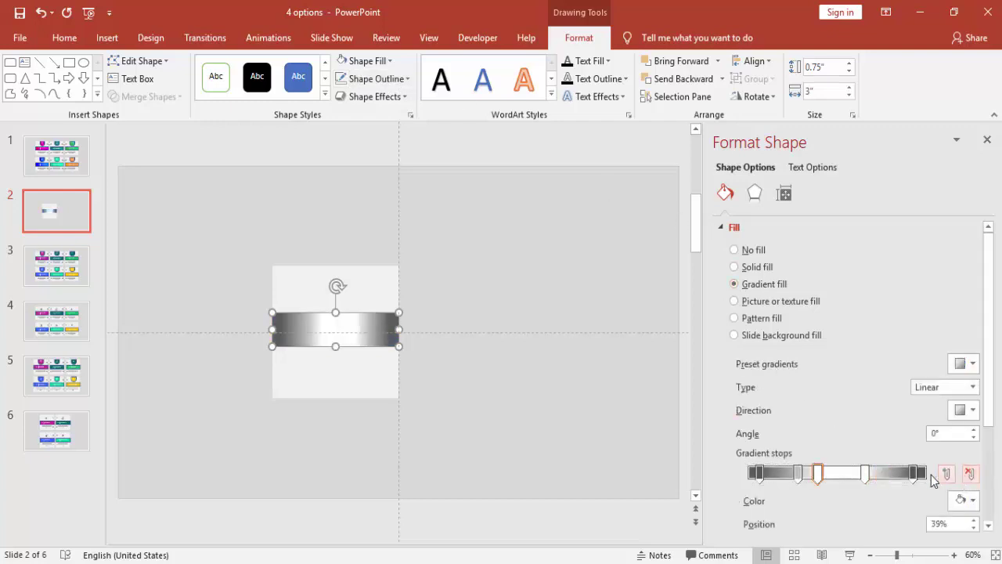
click(867, 472)
click(969, 473)
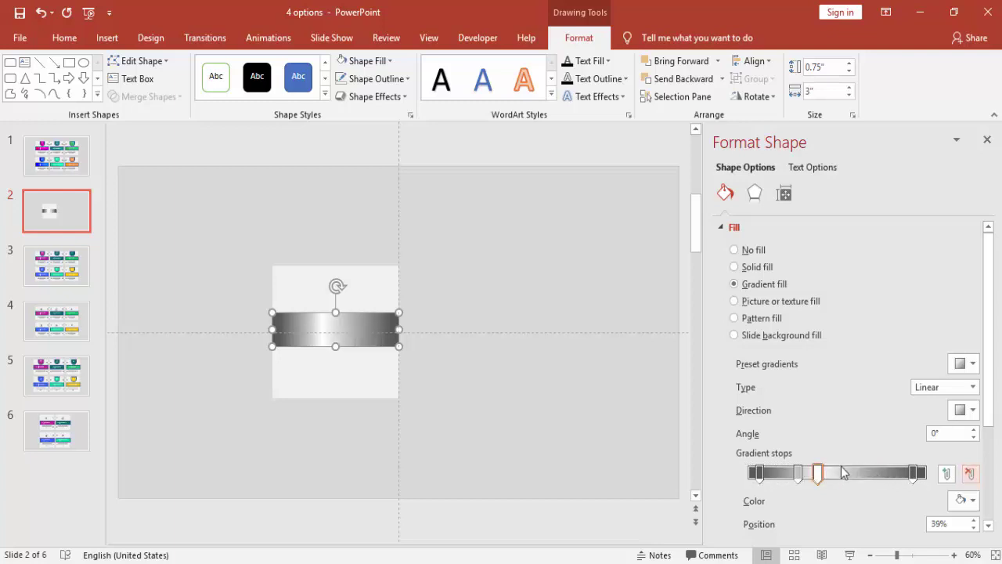
click(819, 474)
click(970, 473)
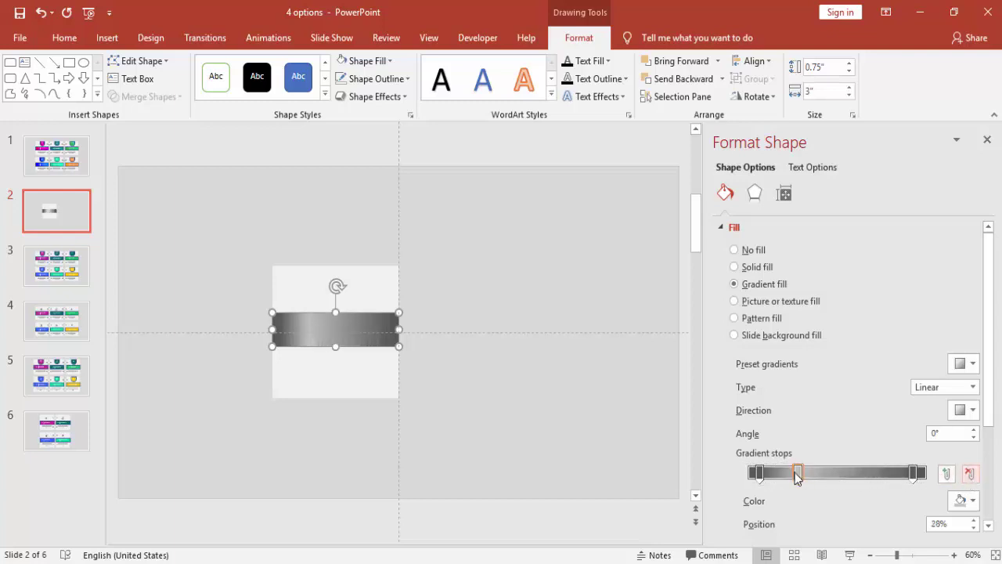
click(798, 474)
click(970, 473)
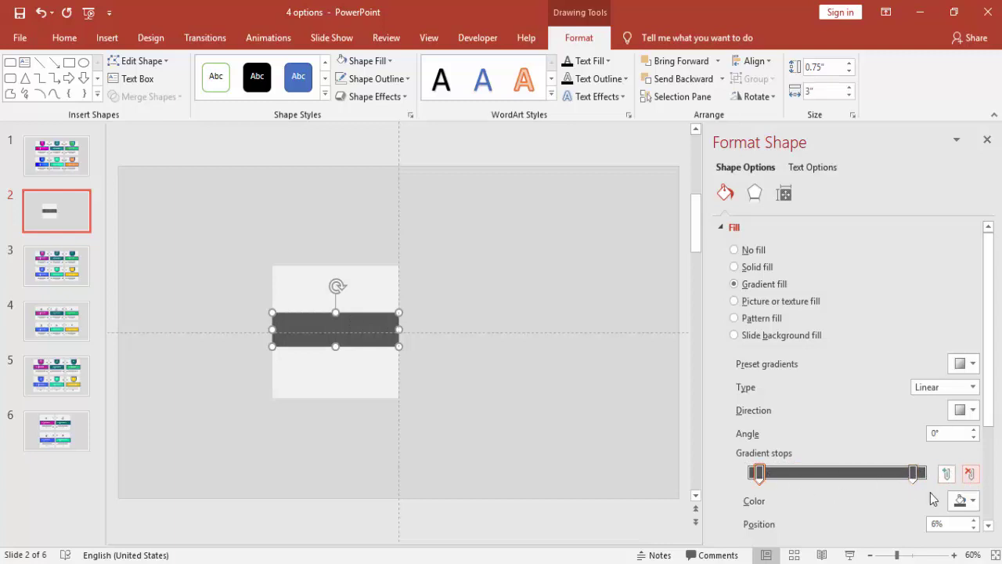
Step: Set the left gradient stop to pink and the right stop to magenta from the Standard palette
click(964, 501)
click(846, 466)
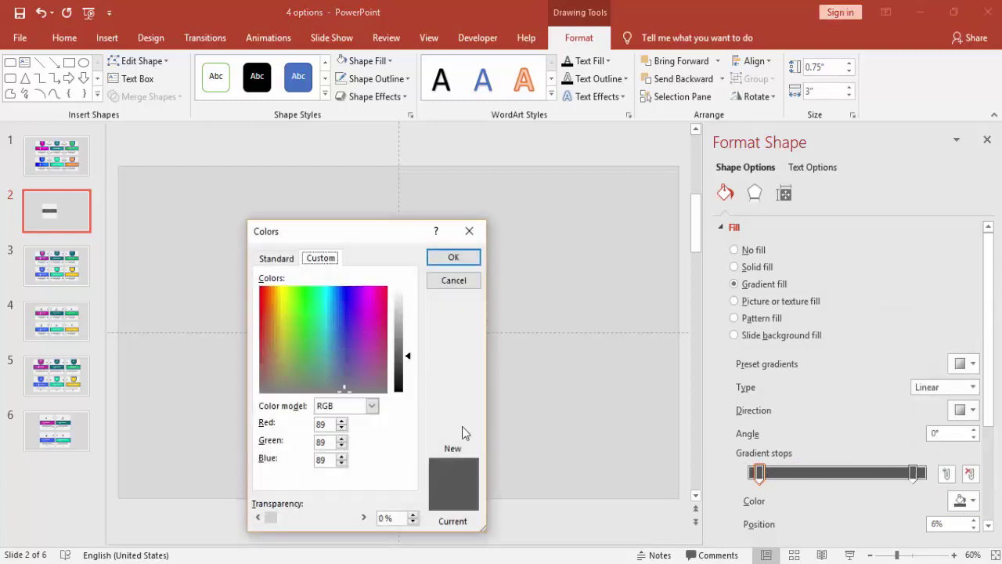
click(275, 259)
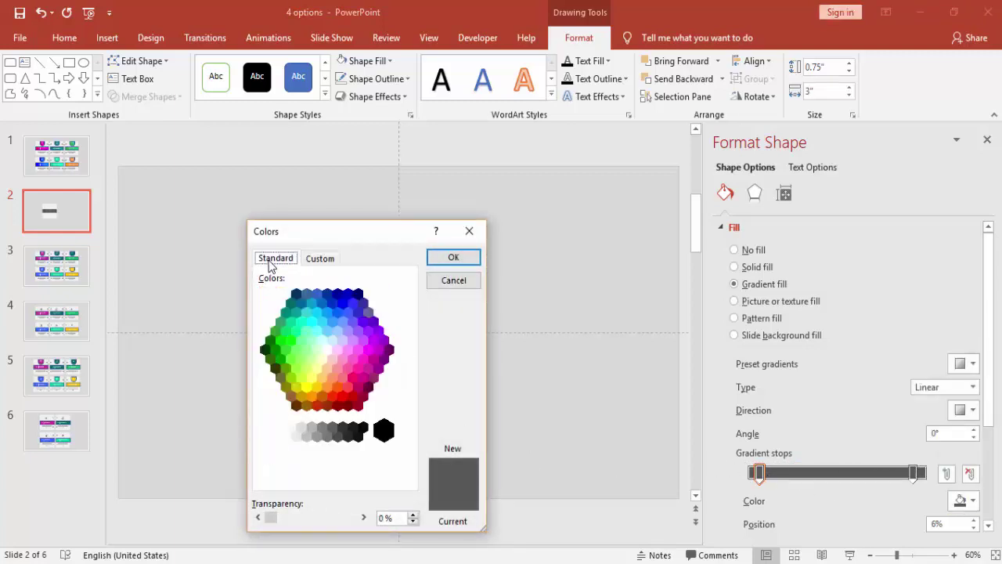
click(354, 377)
click(453, 257)
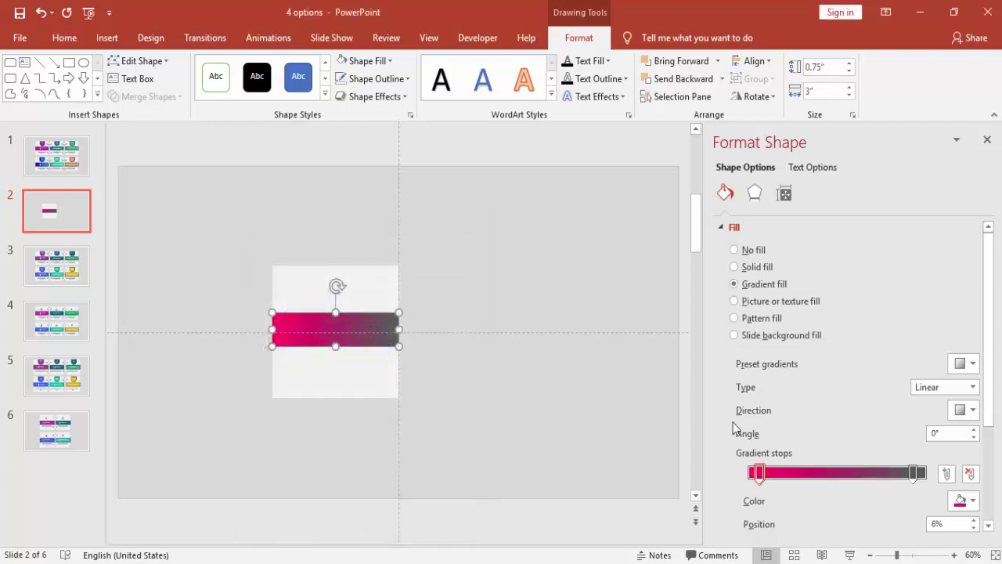
click(913, 472)
click(963, 500)
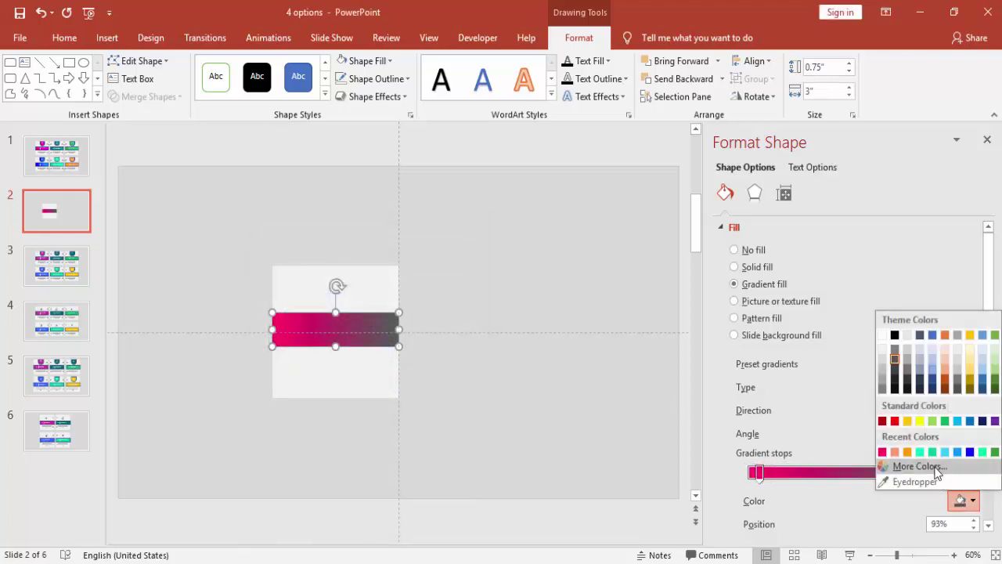
click(937, 473)
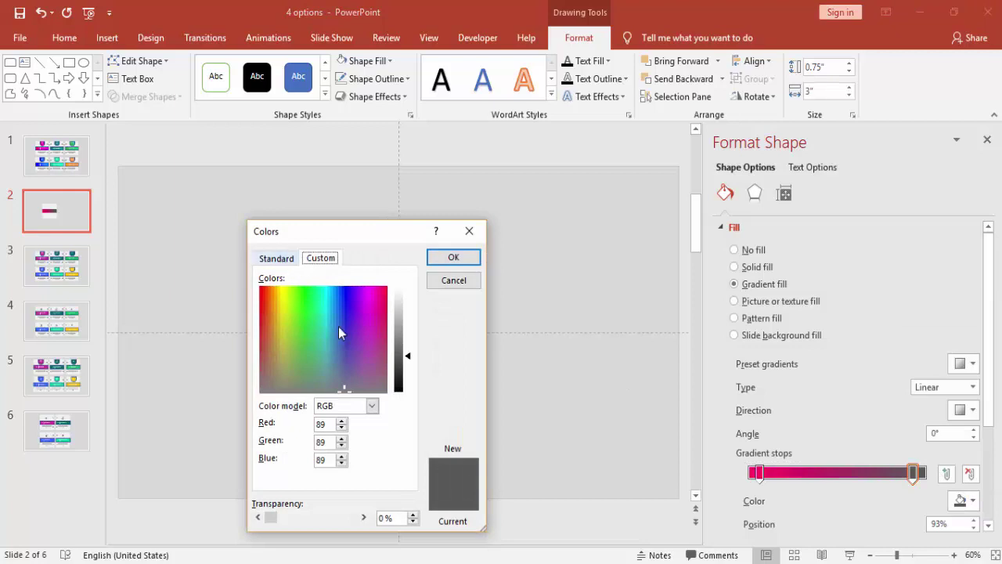
click(275, 259)
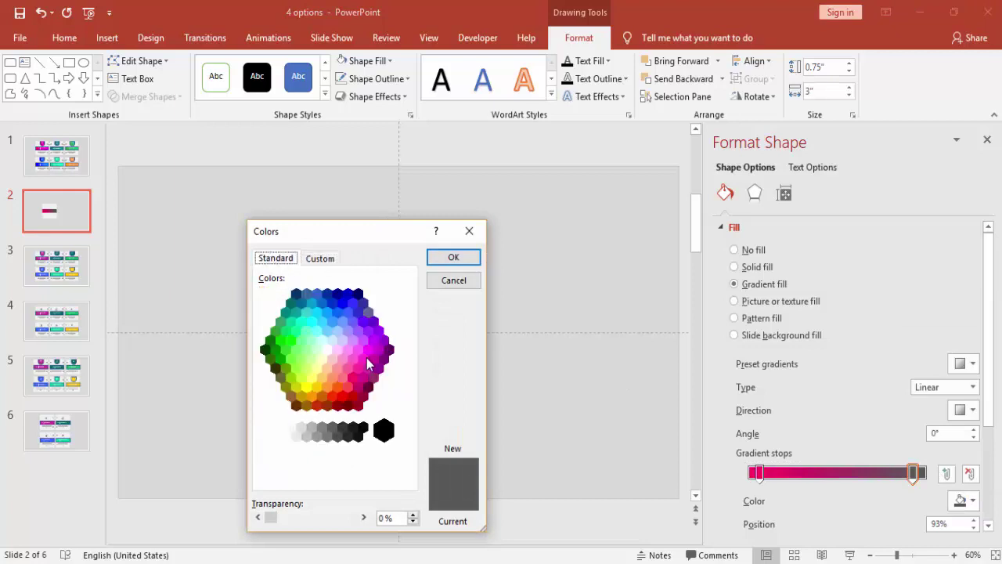
click(365, 360)
click(453, 258)
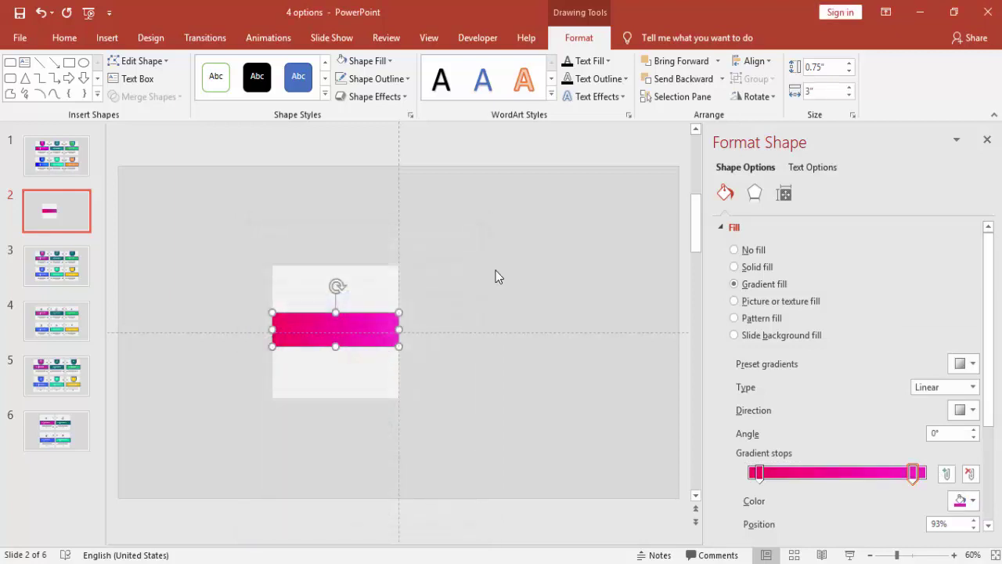
click(462, 291)
Step: Apply the Inside Center inner shadow preset to the pink band
click(386, 321)
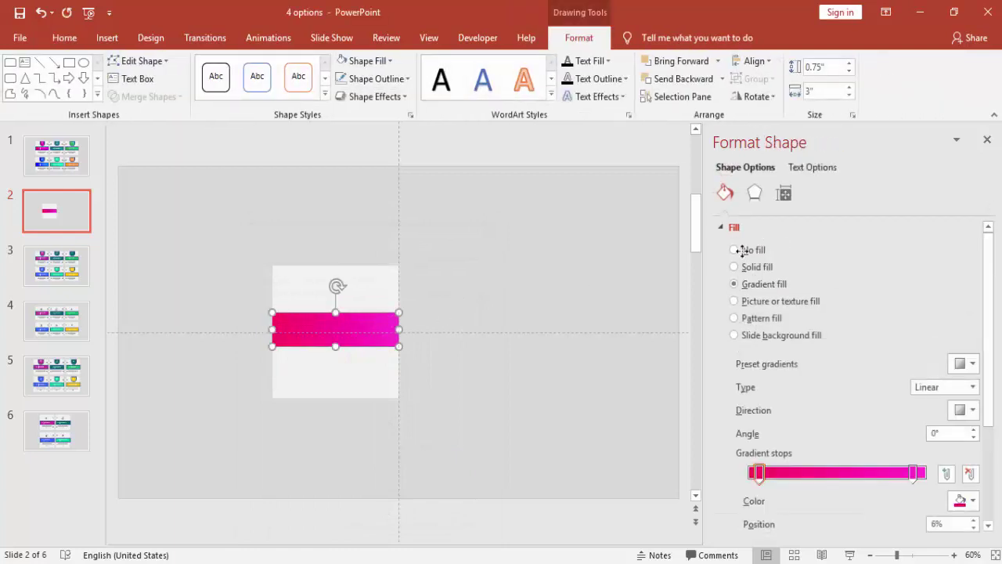
click(754, 192)
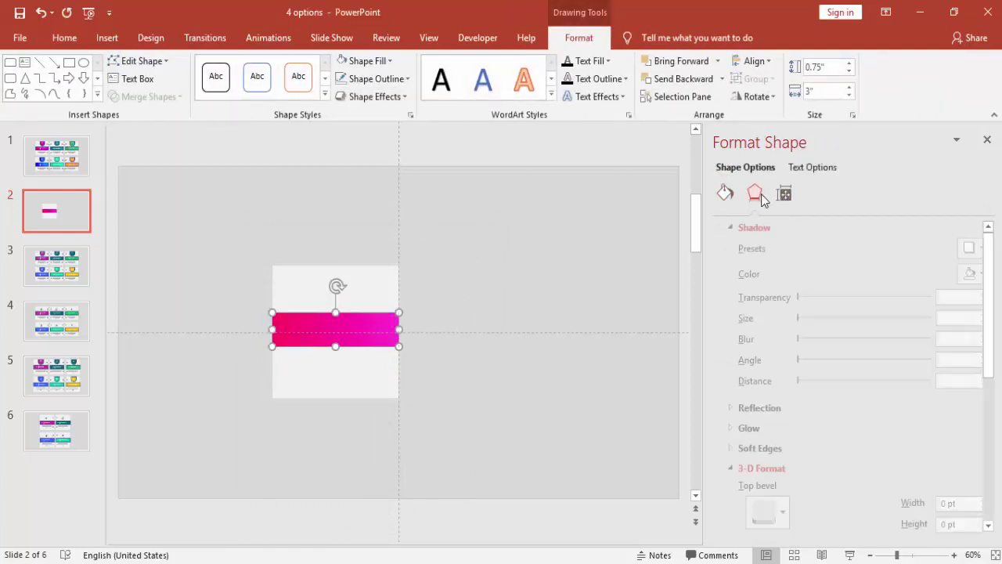
click(961, 248)
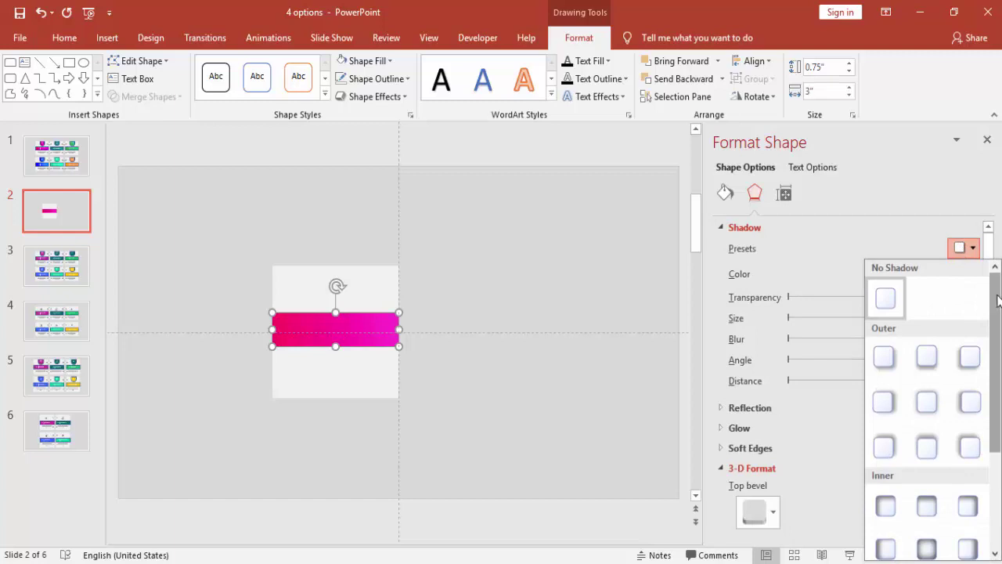
drag(995, 296, 999, 360)
click(926, 423)
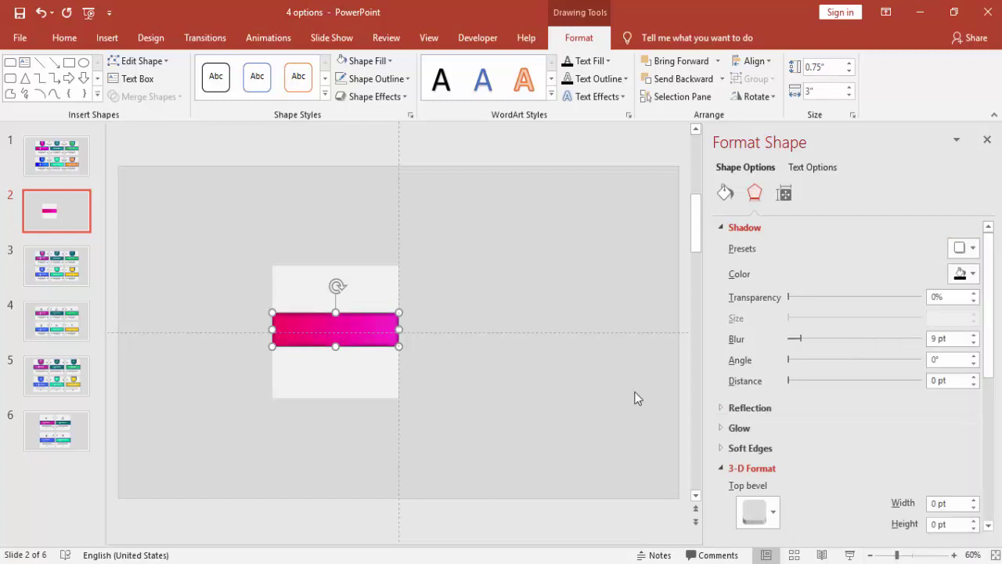
click(506, 381)
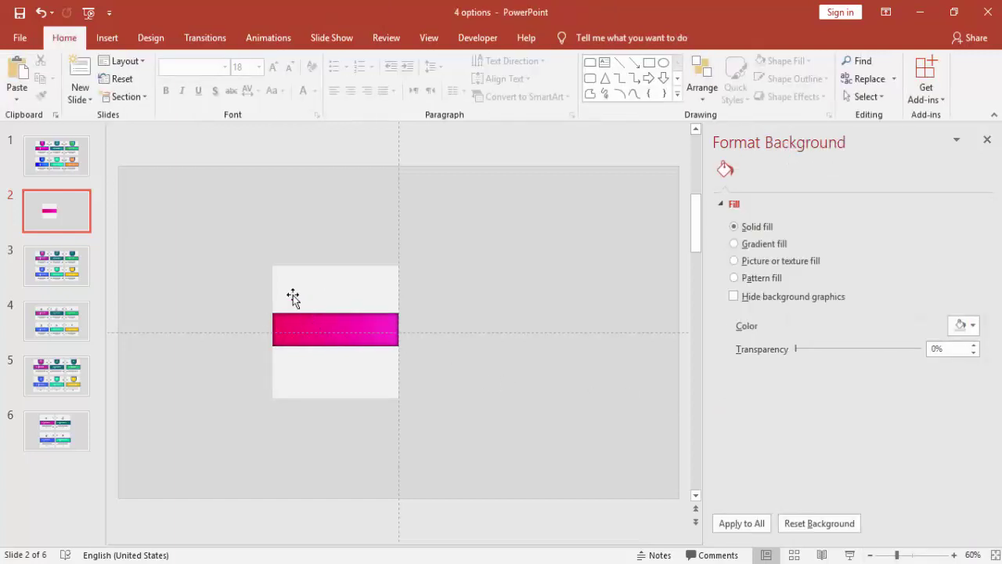
Step: Align the band and card together with Align Center
drag(225, 250, 409, 454)
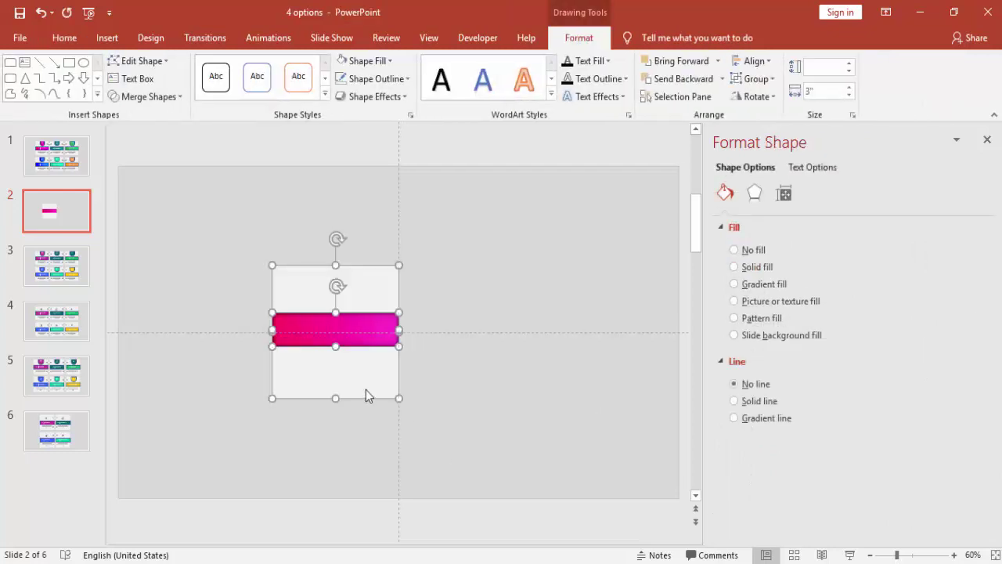
drag(365, 389, 365, 389)
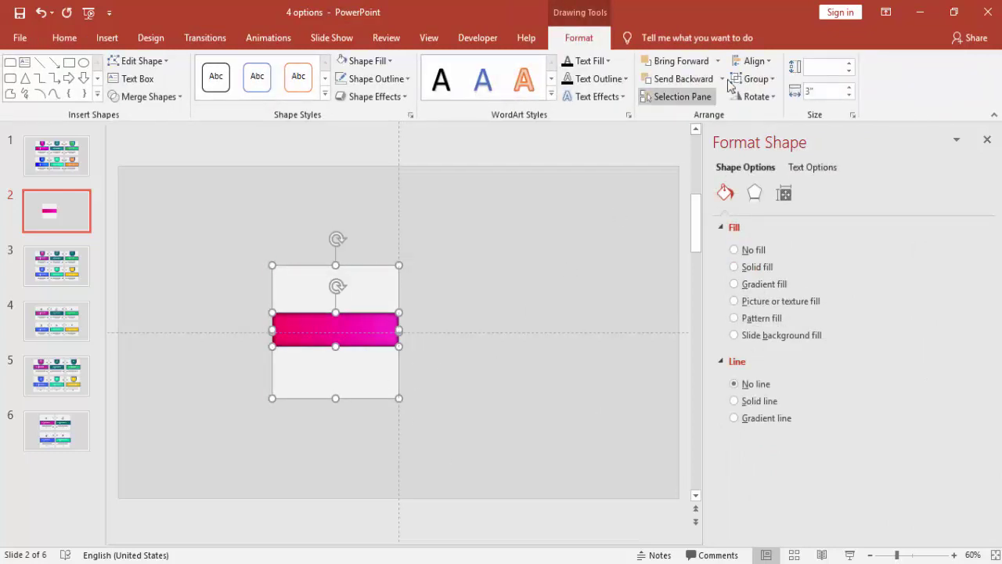
click(754, 60)
click(779, 103)
click(602, 237)
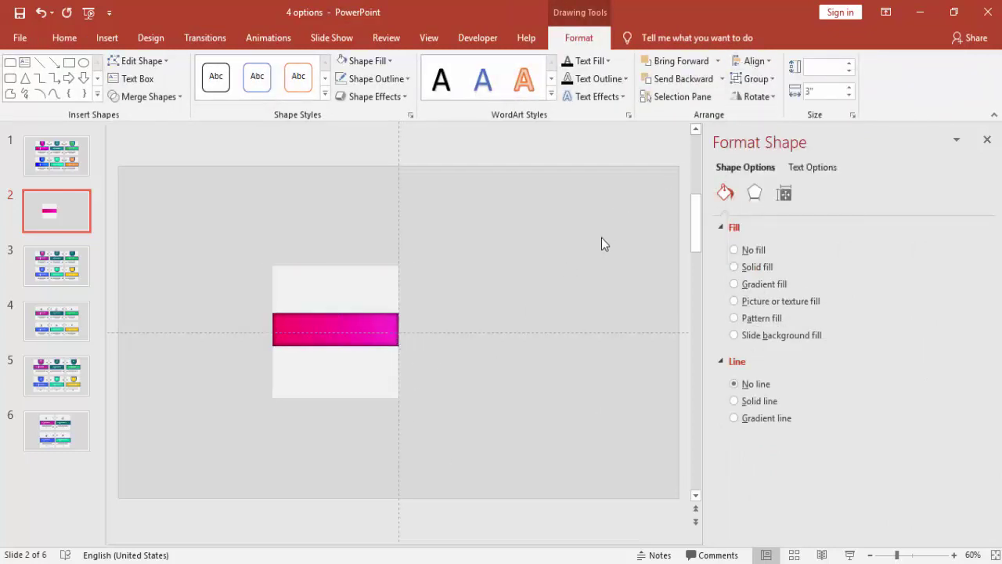
Step: Draw a fully rounded Round Same Side Corner Rectangle, flip it vertically, and size it atop the card
click(107, 38)
click(248, 101)
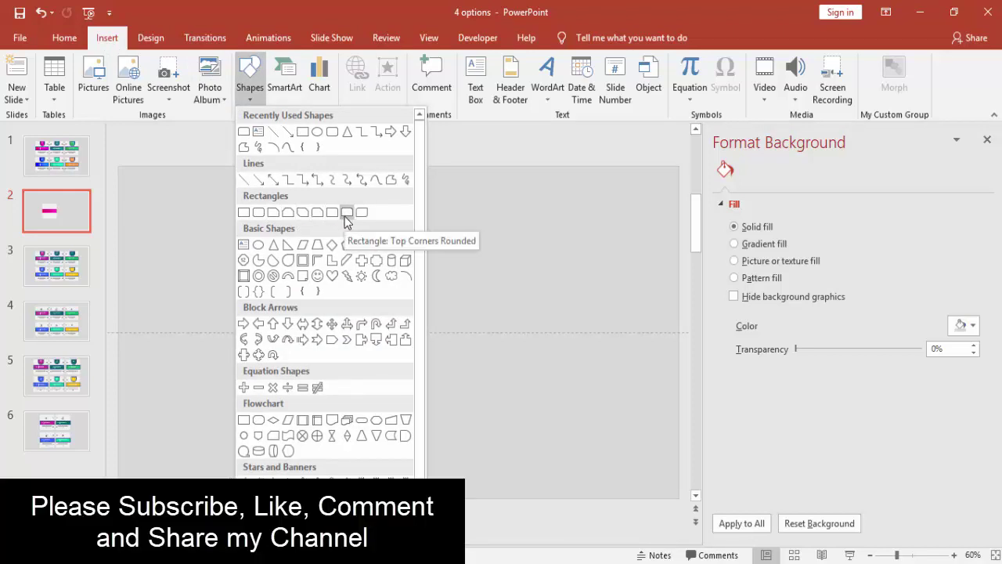
click(347, 212)
drag(244, 222, 286, 266)
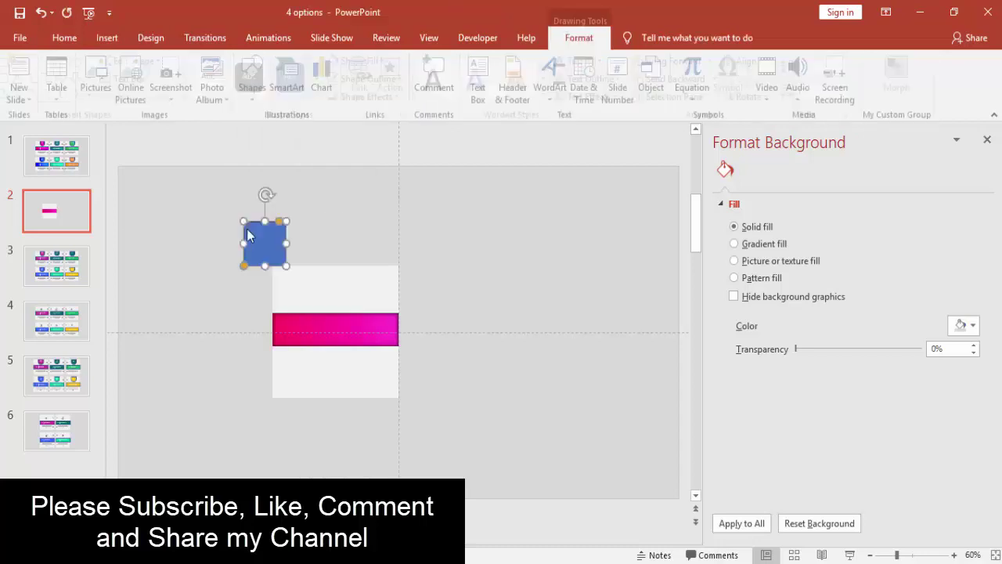
drag(276, 228, 252, 227)
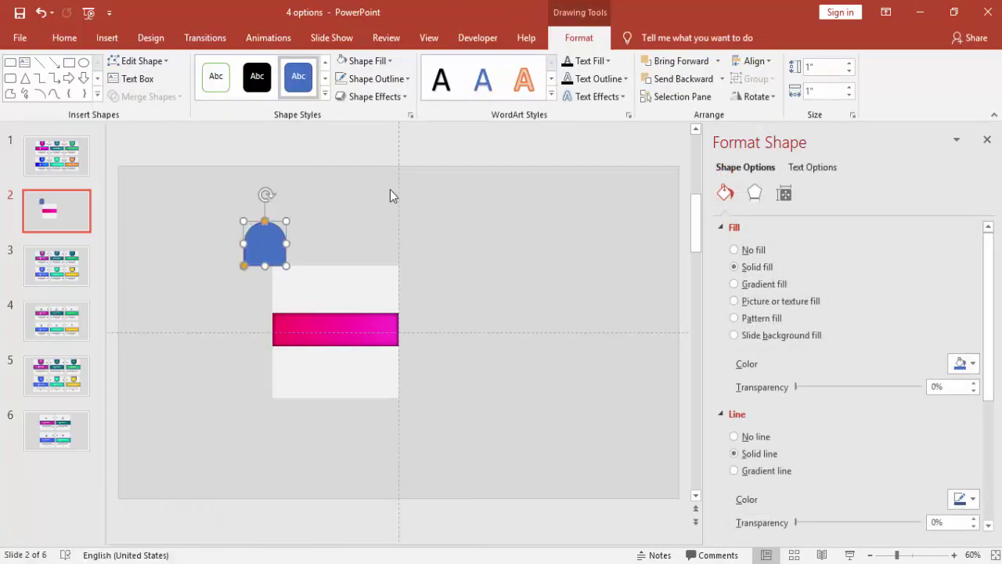
click(758, 96)
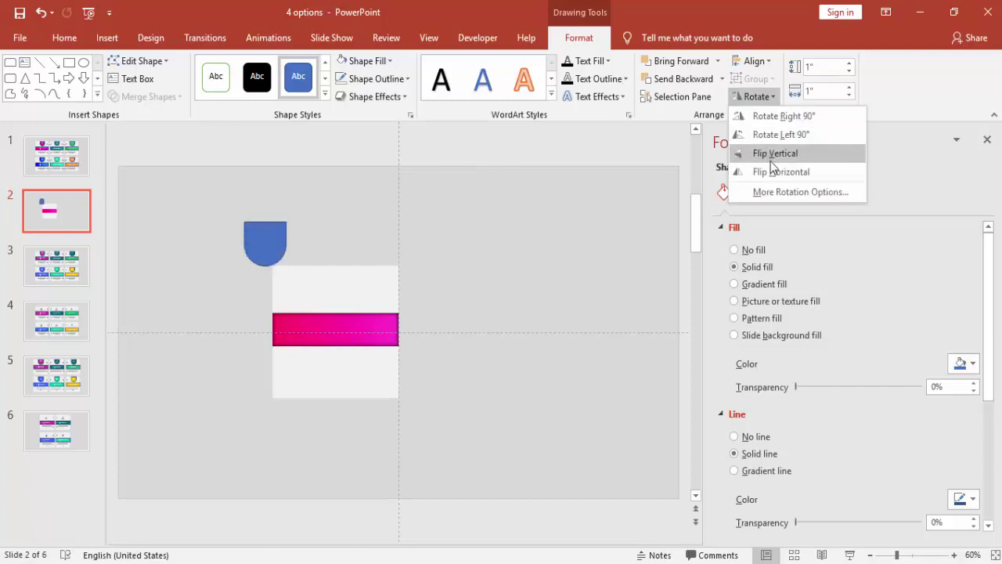
click(406, 194)
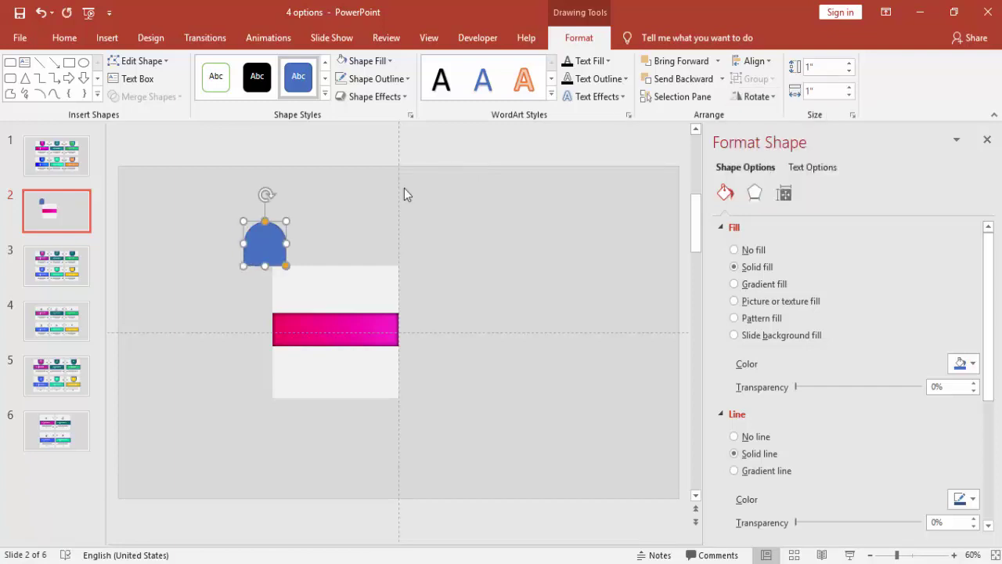
click(766, 98)
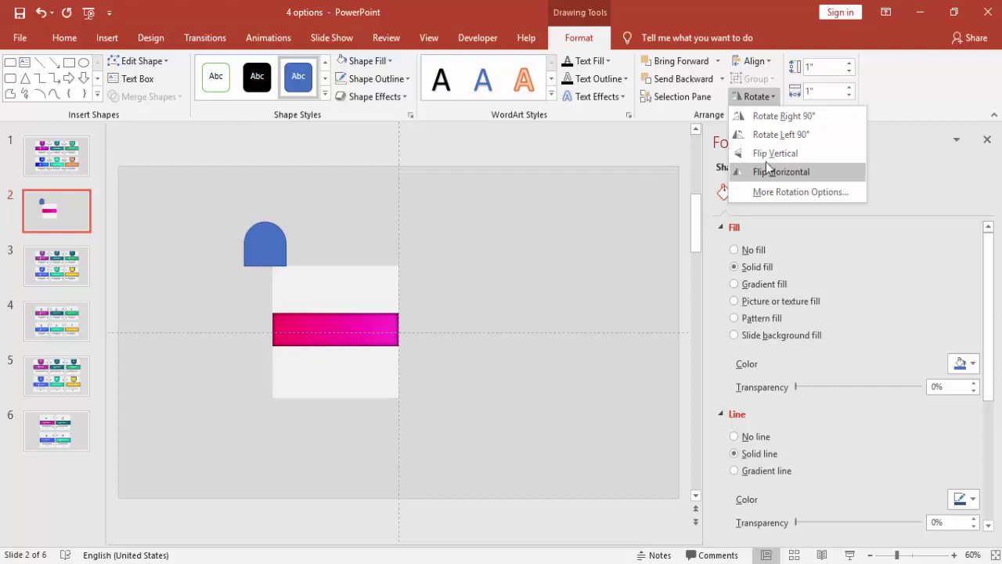
click(766, 156)
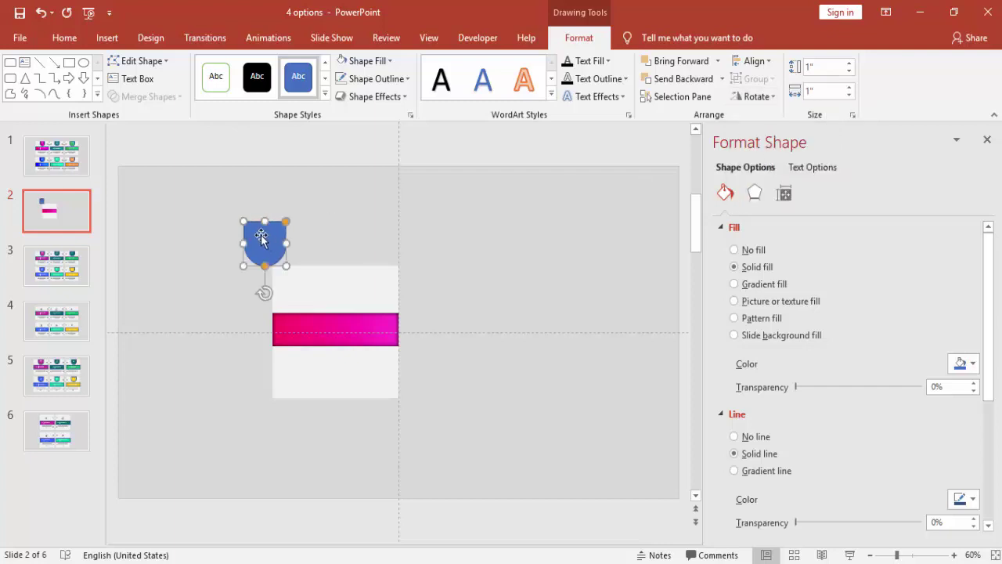
mouse_move(242, 220)
mouse_down()
mouse_move(342, 277)
mouse_move(336, 283)
mouse_up()
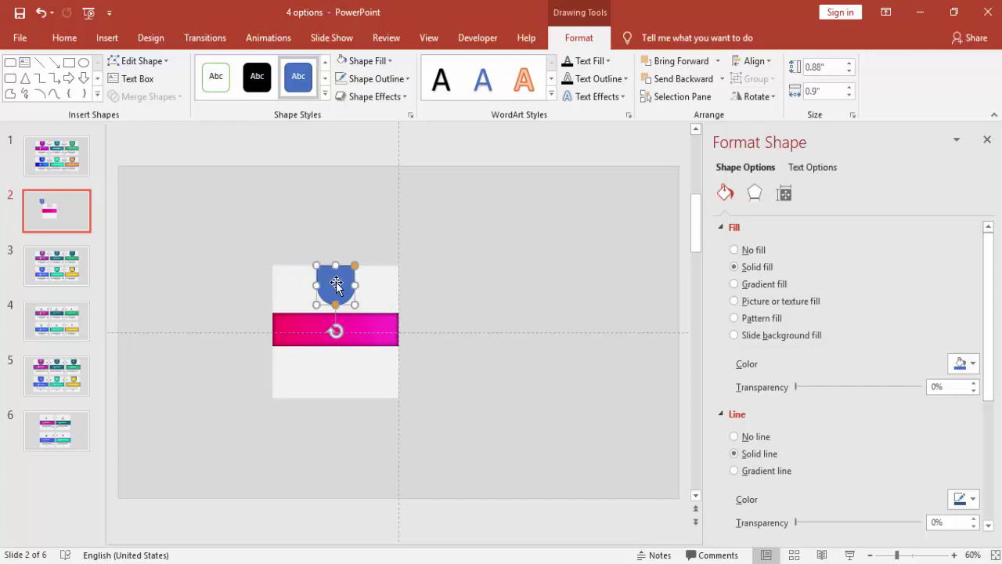
Step: Copy the band's pink gradient onto the shield tab with Format Painter
click(376, 337)
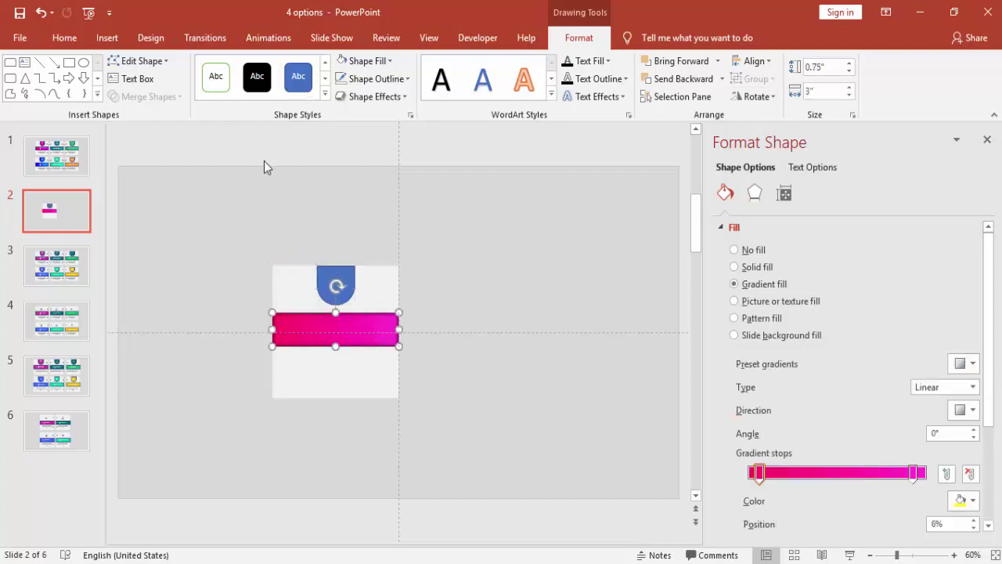
click(72, 40)
click(43, 99)
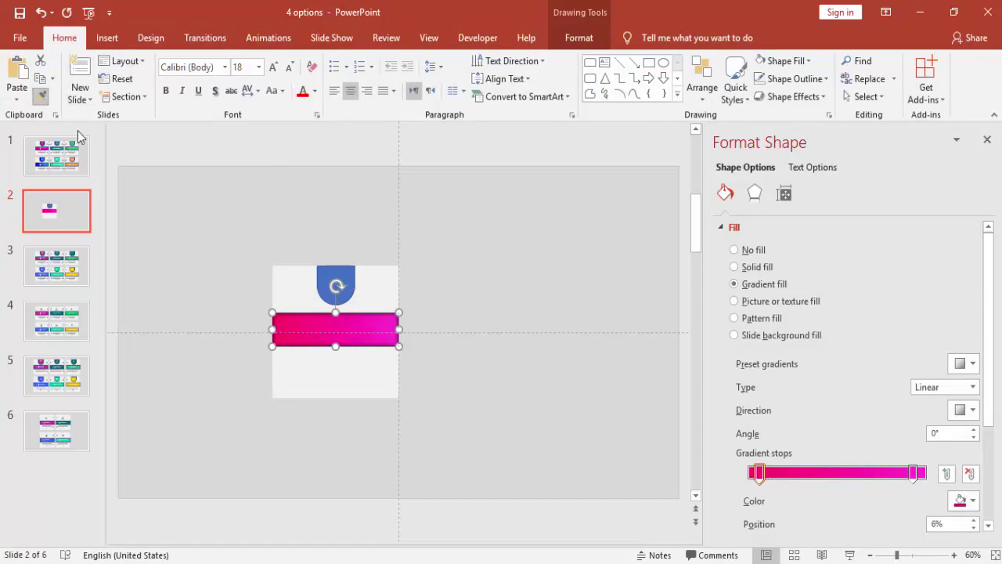
click(353, 278)
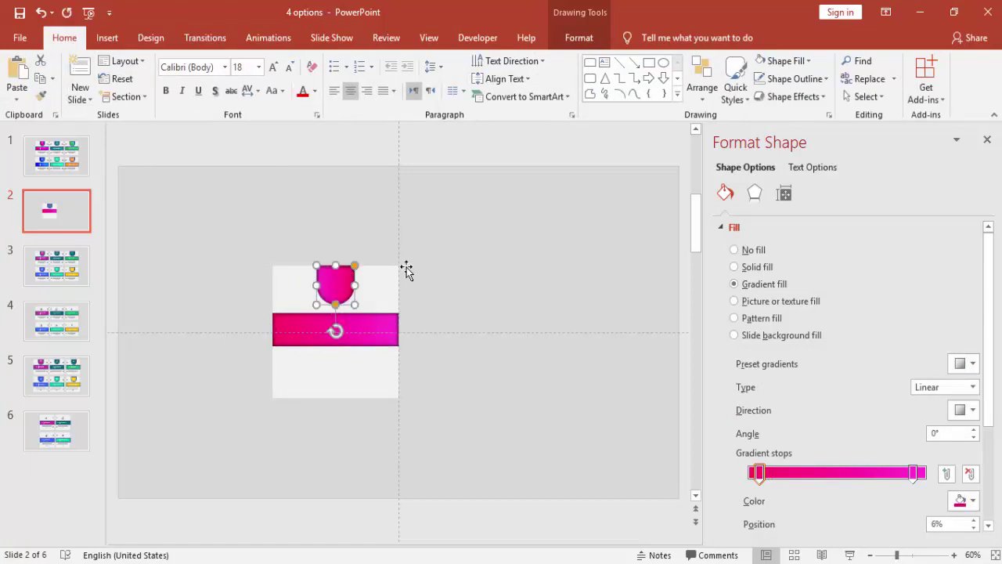
click(482, 262)
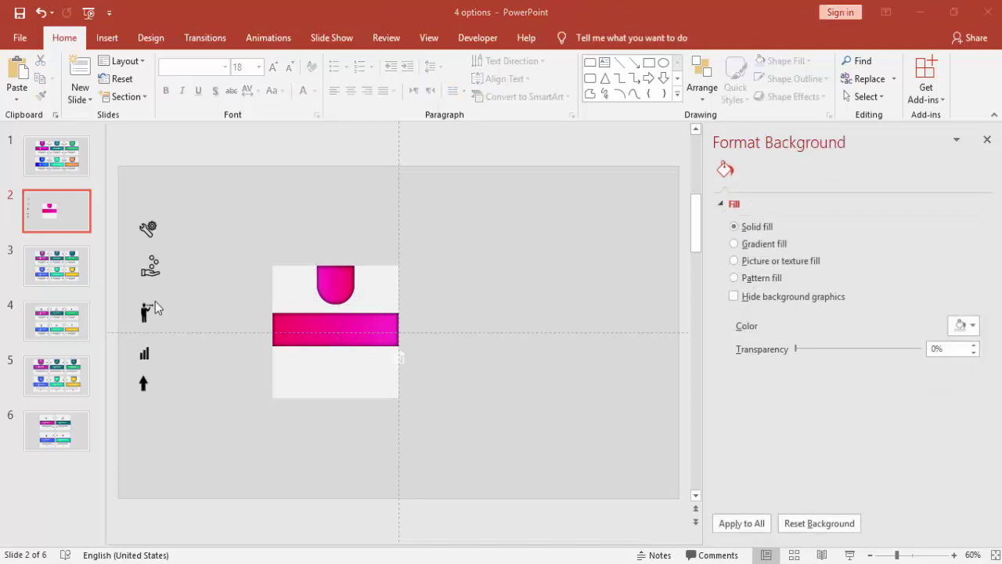
click(107, 37)
click(478, 66)
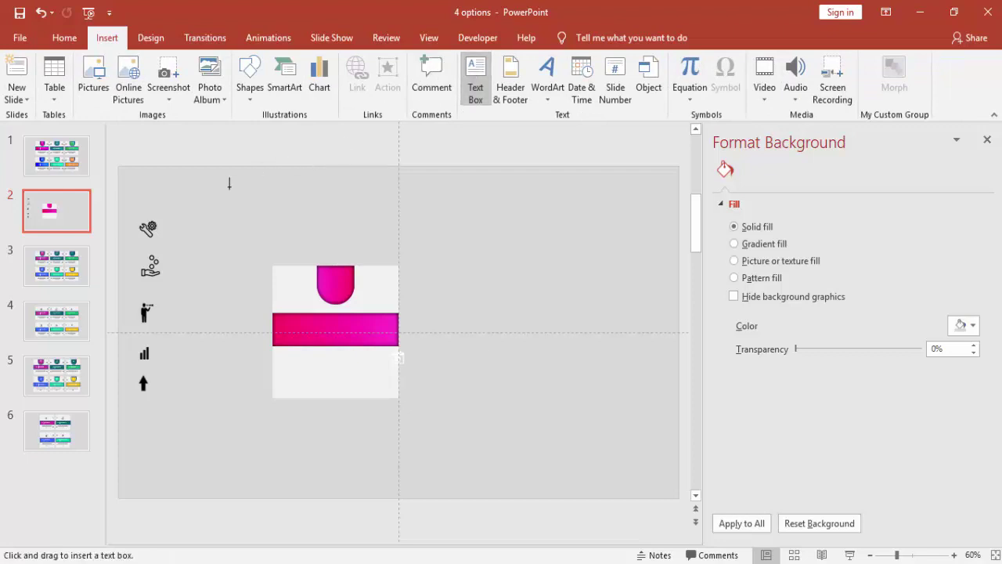
drag(232, 187, 582, 222)
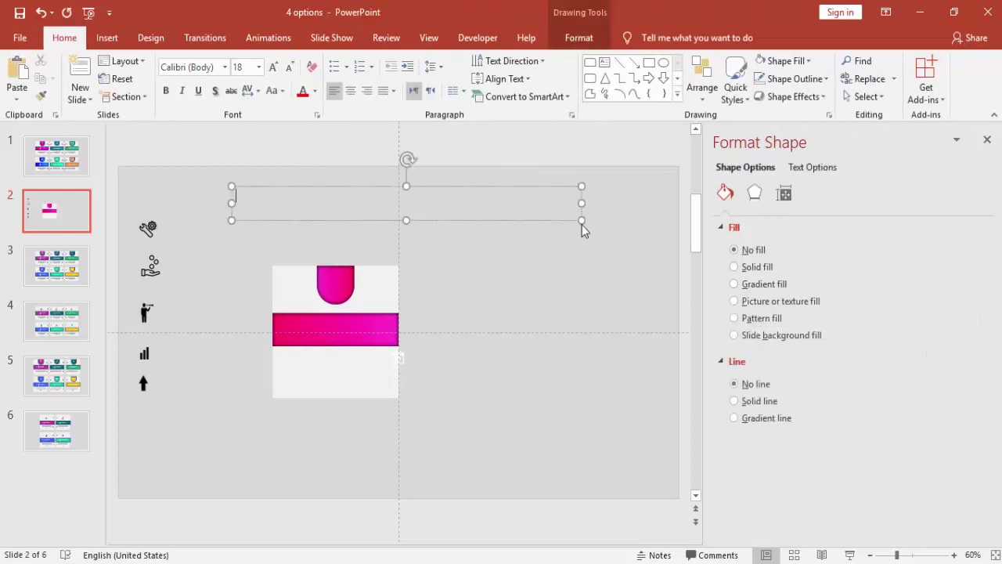
text(Yo)
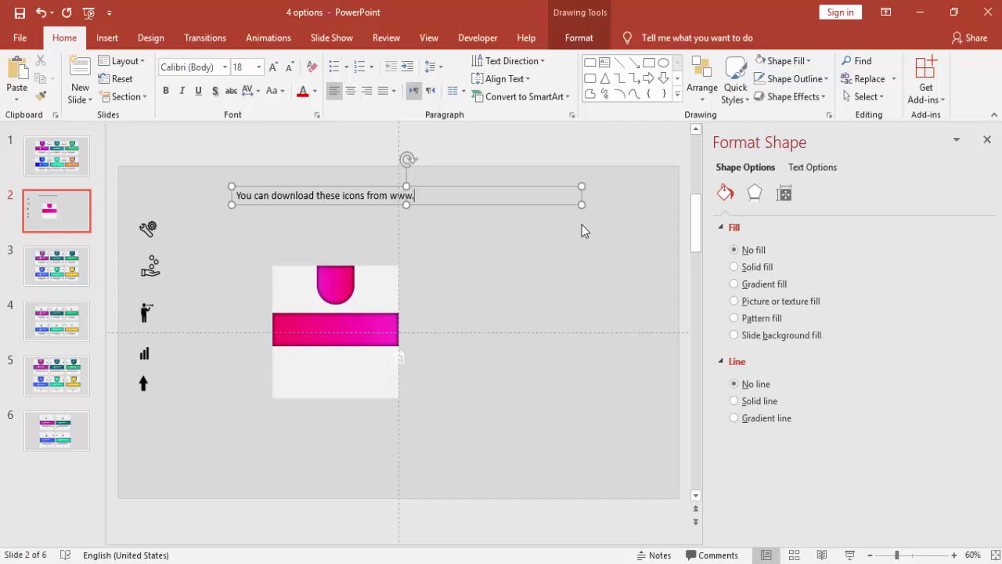
text(theno)
text(unproject.)
text(com)
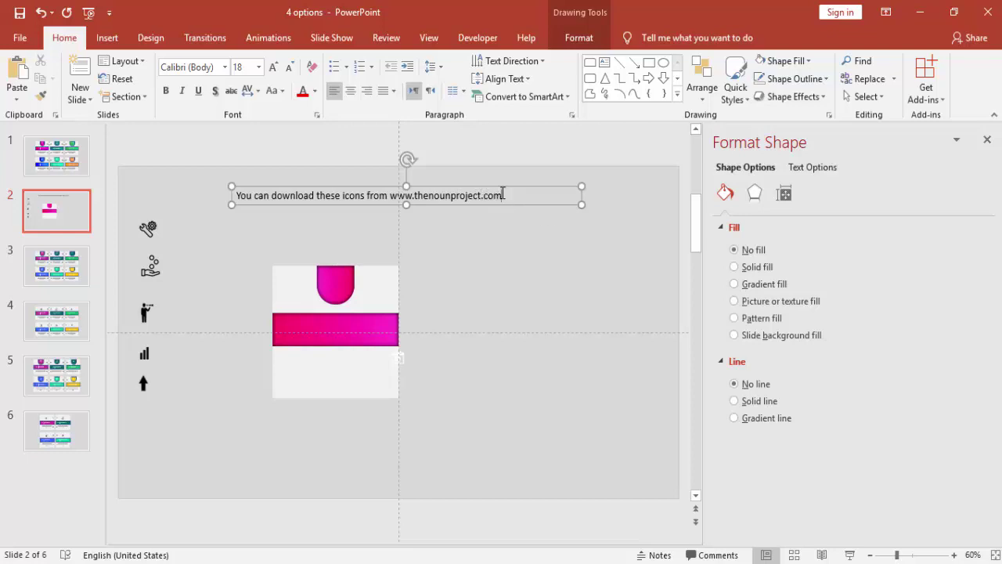
double_click(275, 67)
double_click(275, 66)
click(274, 66)
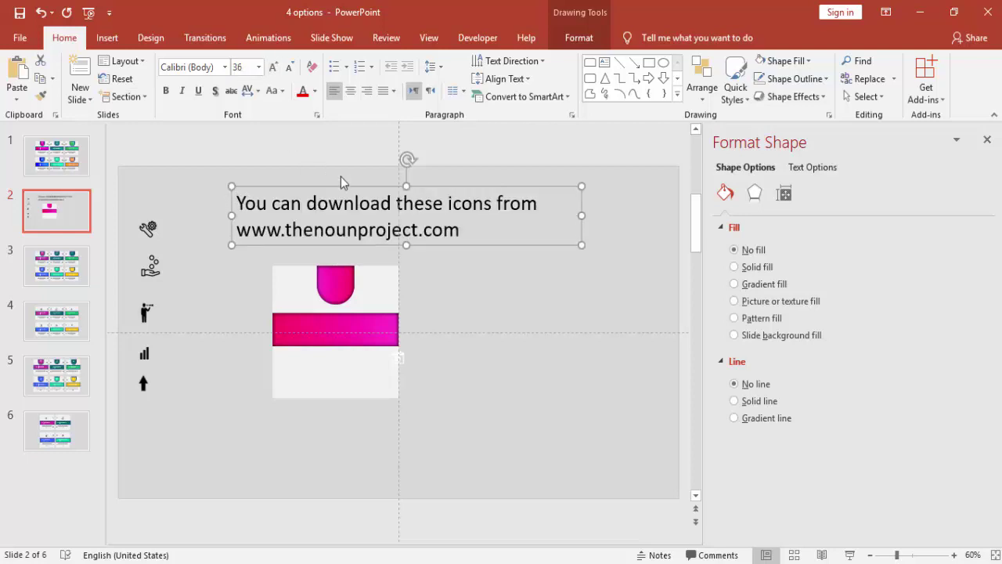
Step: Select the whole download note text box and delete it
click(463, 230)
drag(462, 229, 243, 230)
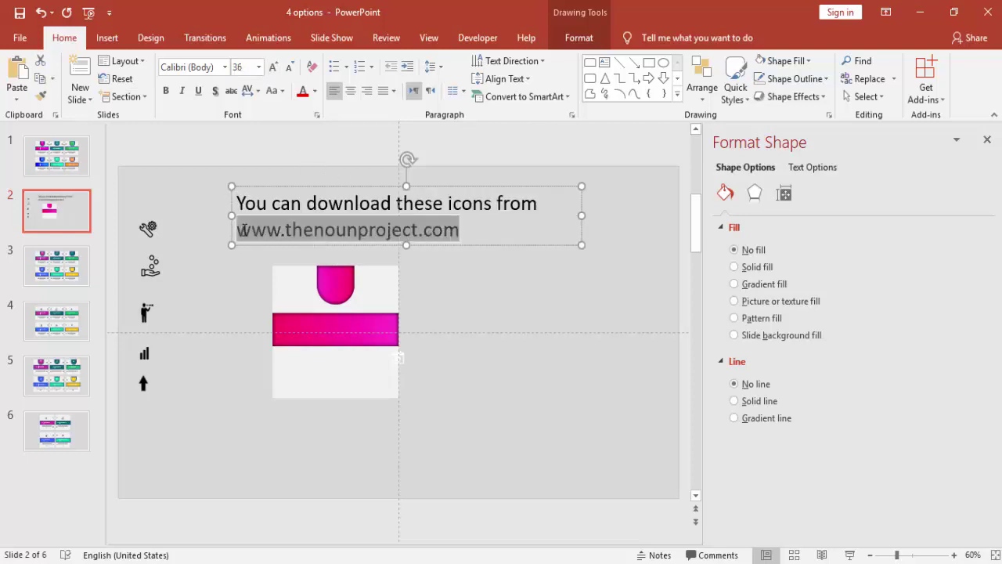
click(191, 229)
click(324, 185)
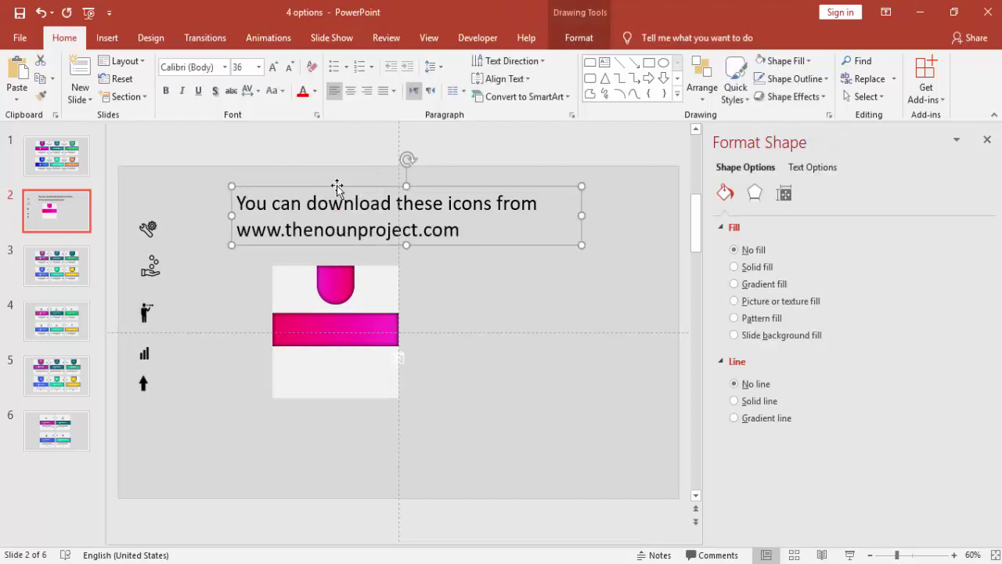
key(Delete)
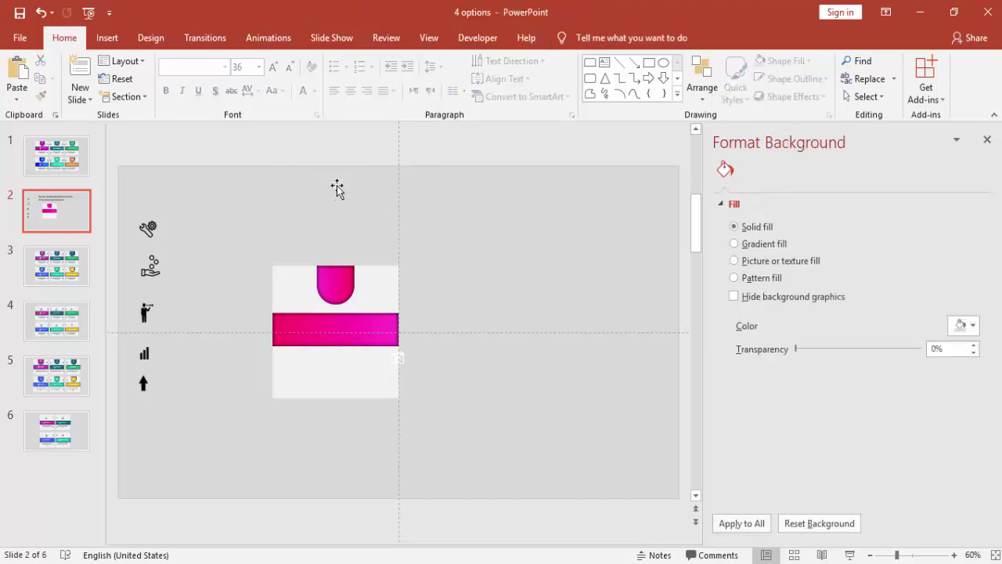
Step: Raise the gear icon's brightness to 100% so it turns white
click(148, 228)
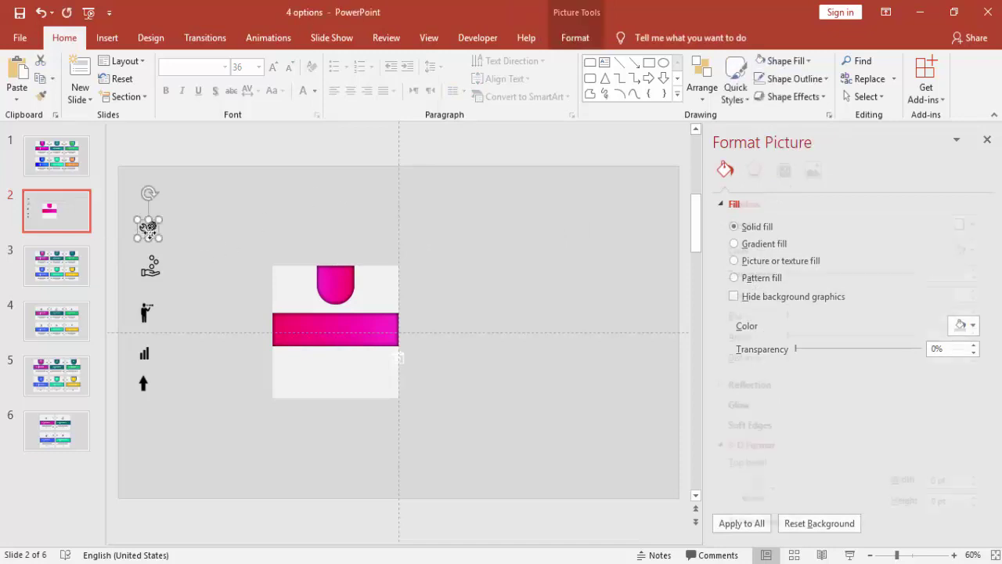
click(813, 171)
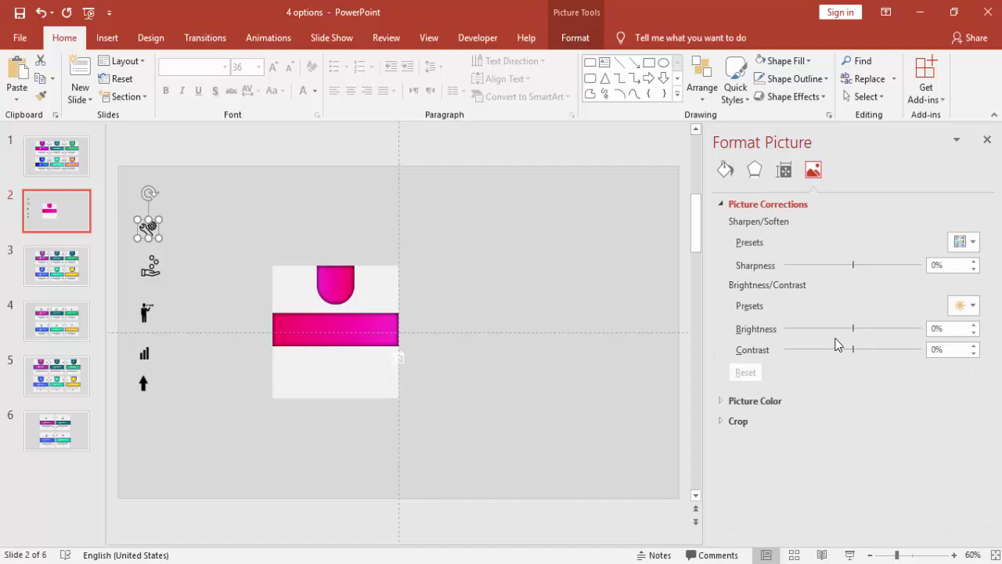
drag(854, 329, 940, 328)
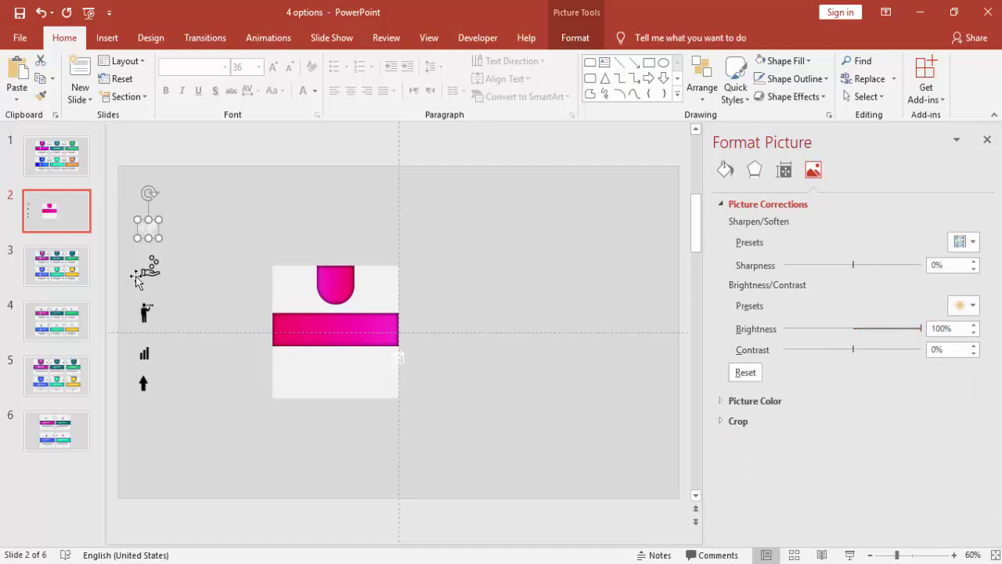
click(197, 216)
Step: Move the white gear icon into the pink half-circle and nudge it to centre
click(147, 231)
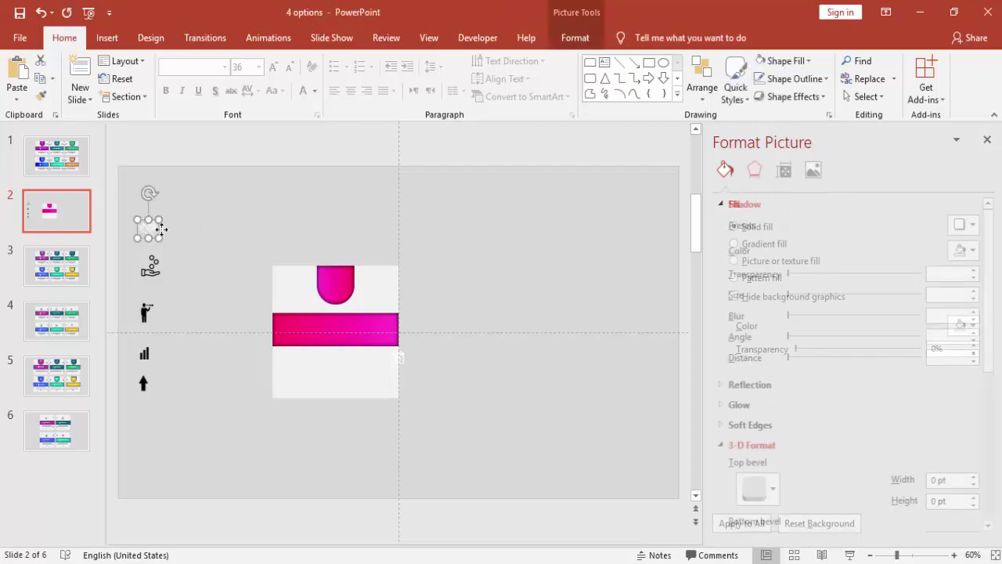
drag(155, 229, 338, 284)
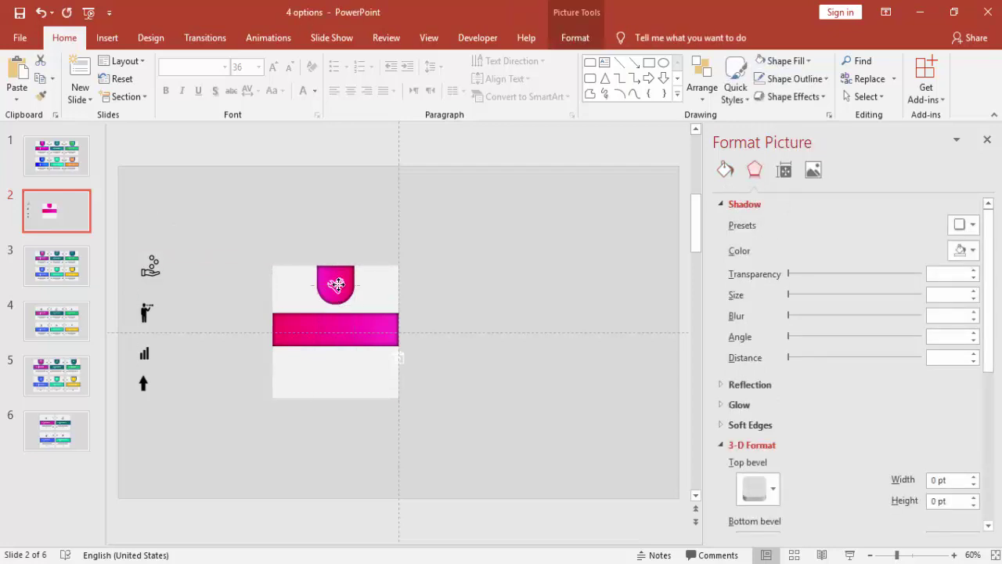
drag(338, 282, 337, 282)
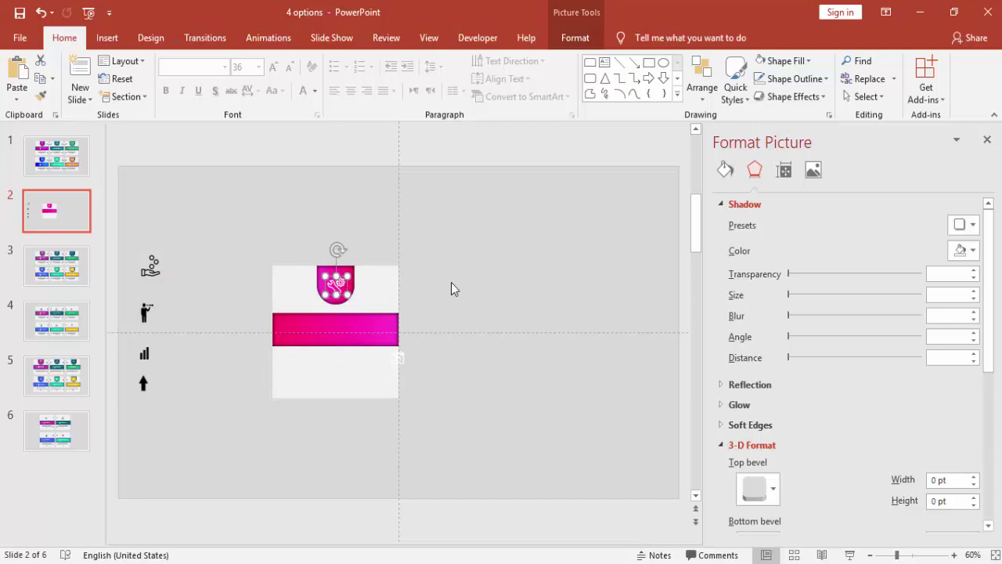
key(Left)
click(426, 266)
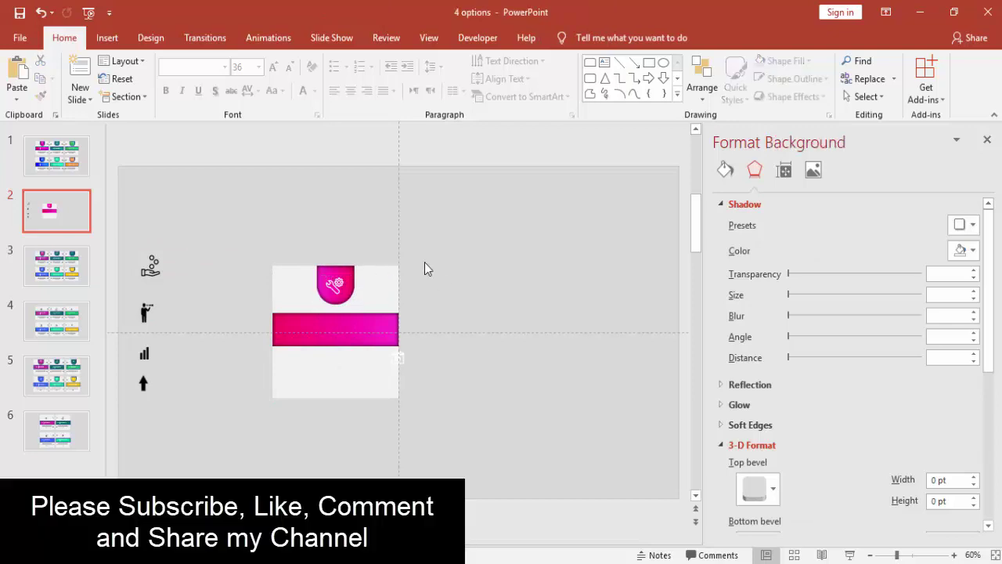
Step: Add a text box reading '01 | OPTION'
click(107, 37)
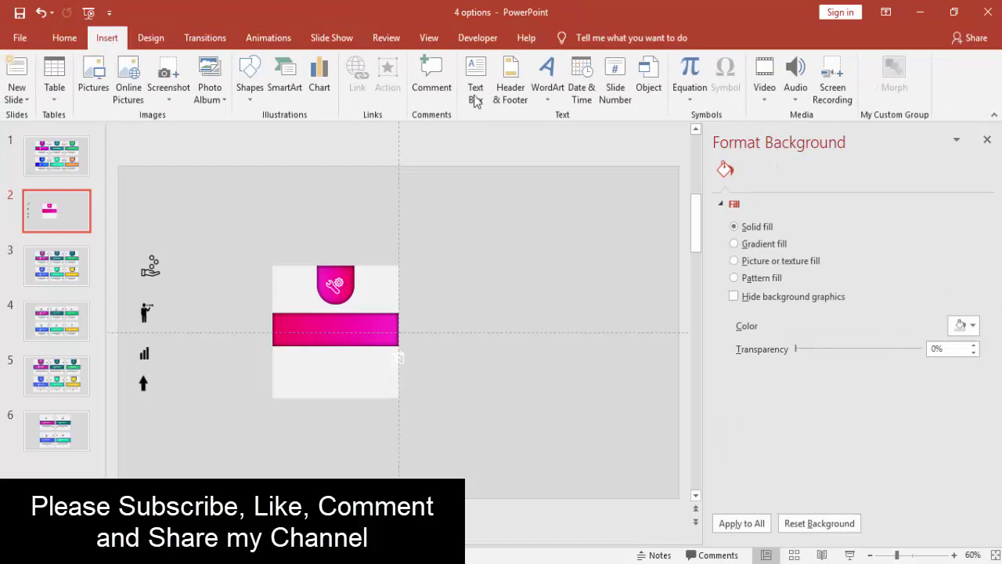
click(475, 78)
click(473, 248)
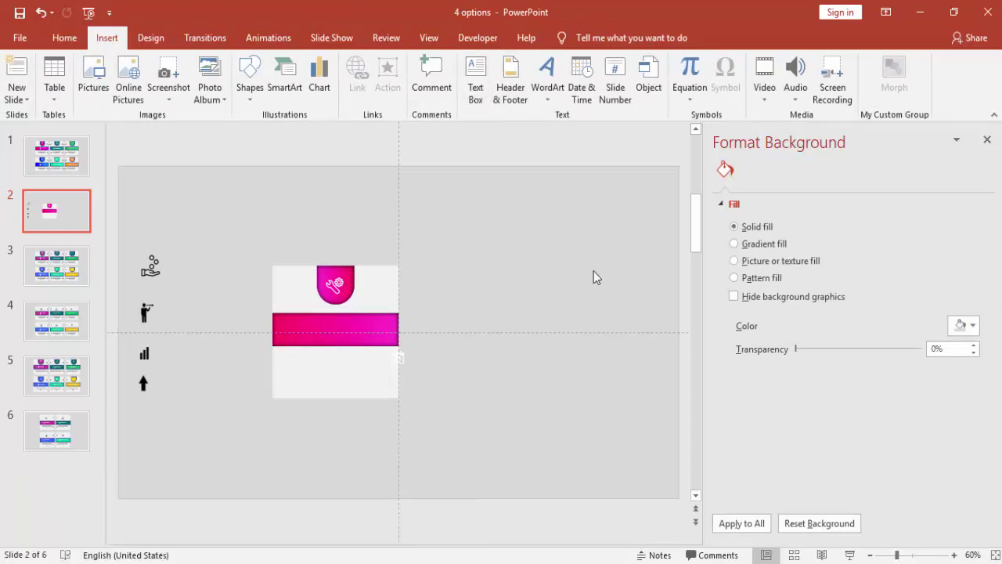
text(0)
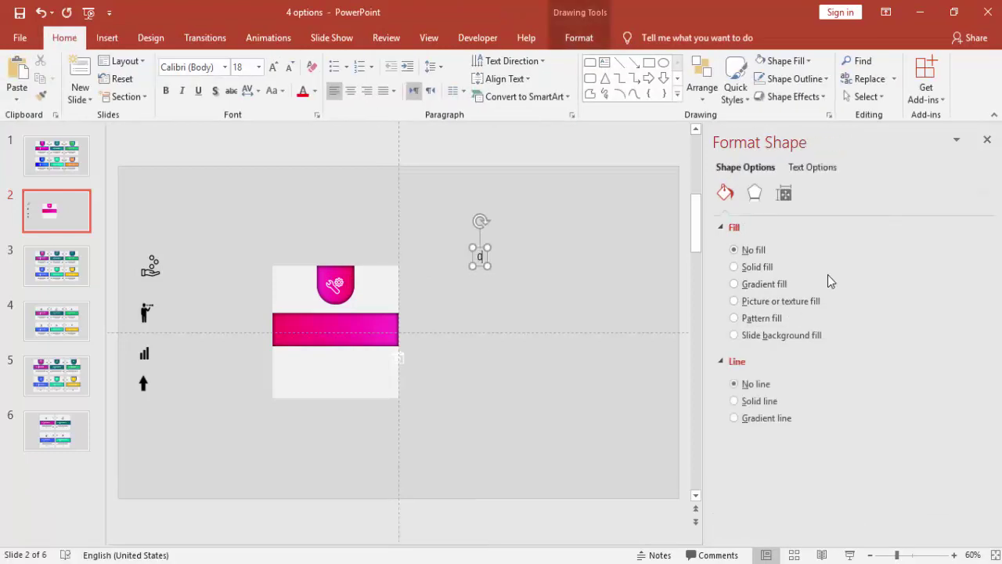
text(1 |)
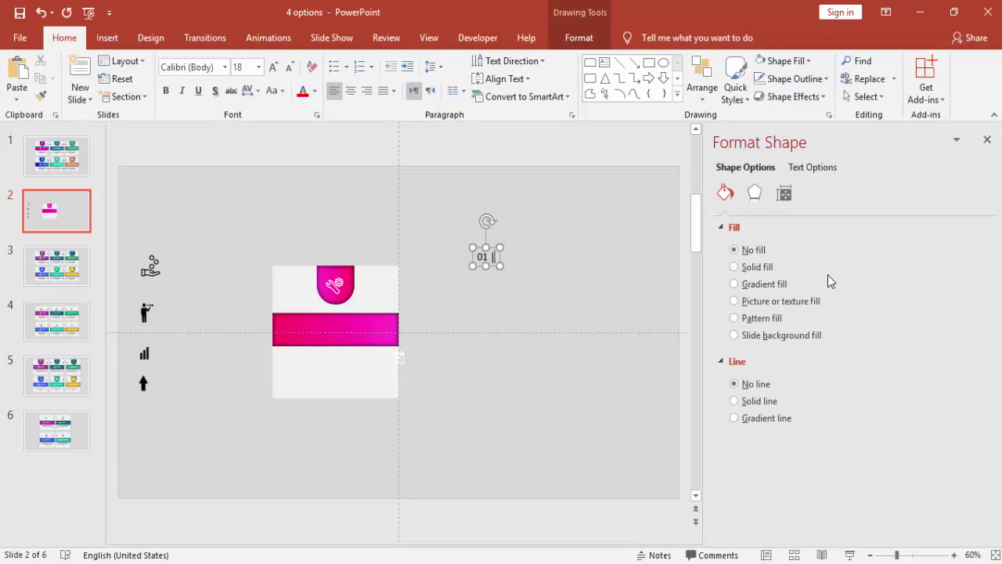
text( OPTIO)
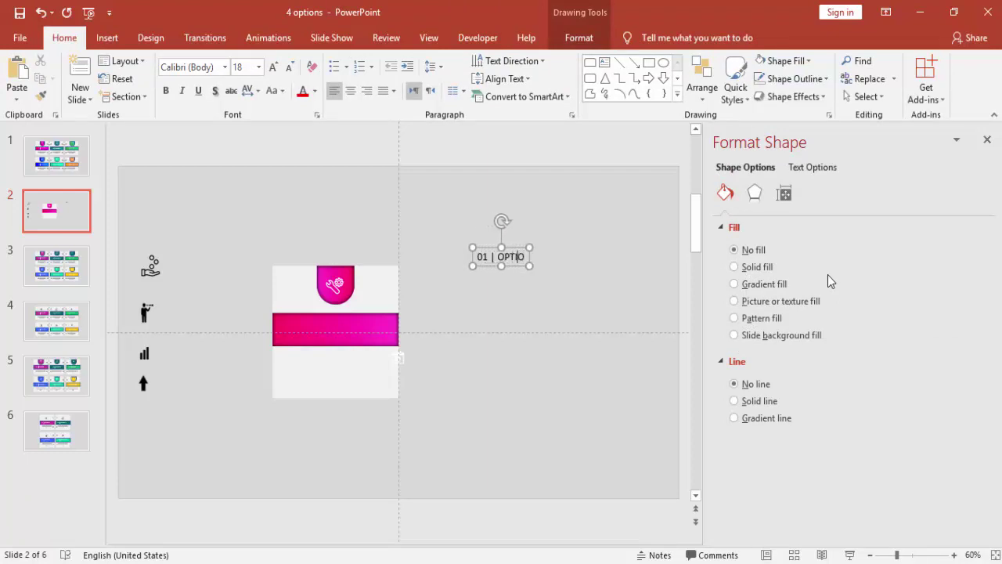
text(NS)
key(BackSpace)
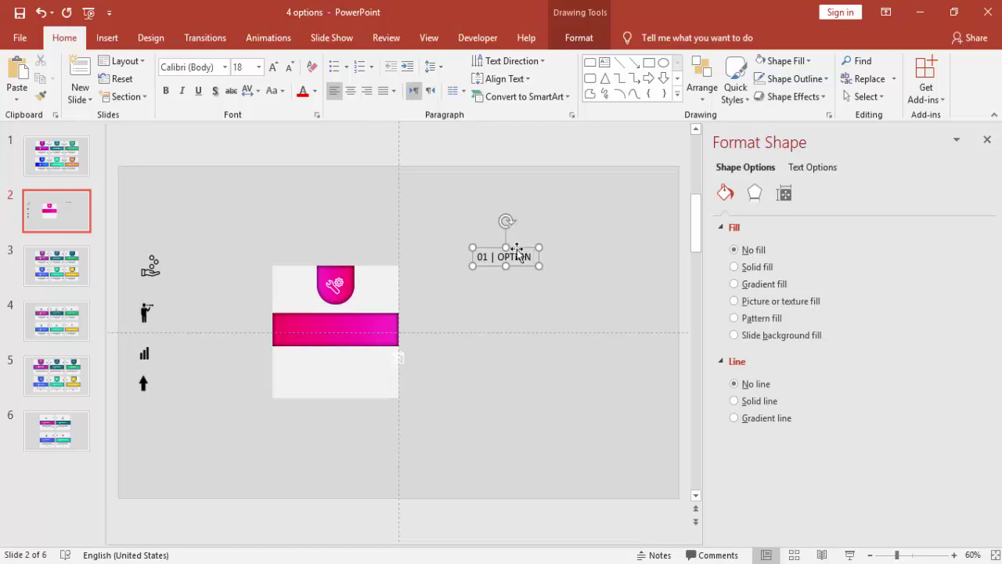
Step: Make the label bold white SansSerif and move it onto the pink bar
click(204, 67)
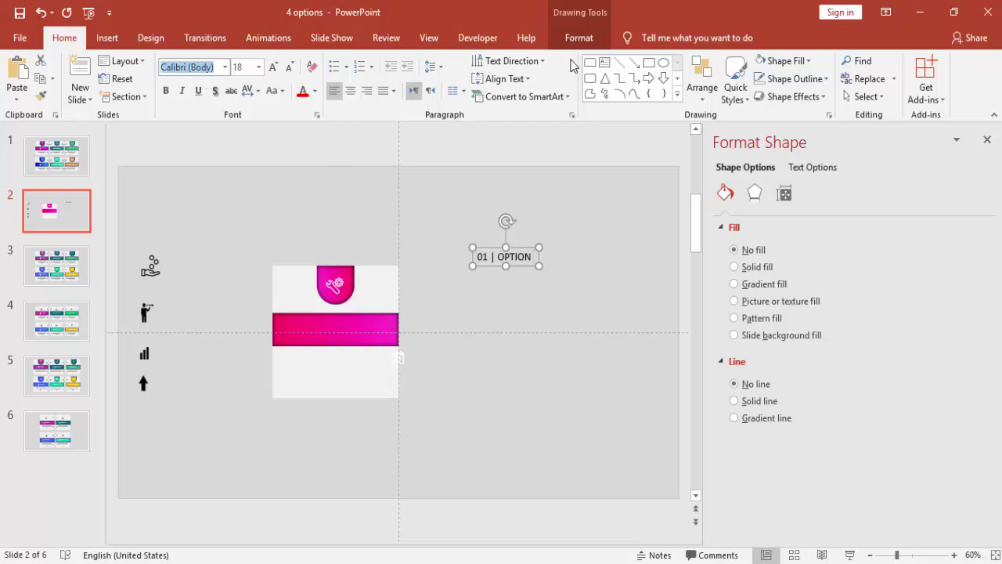
text(SansSerif)
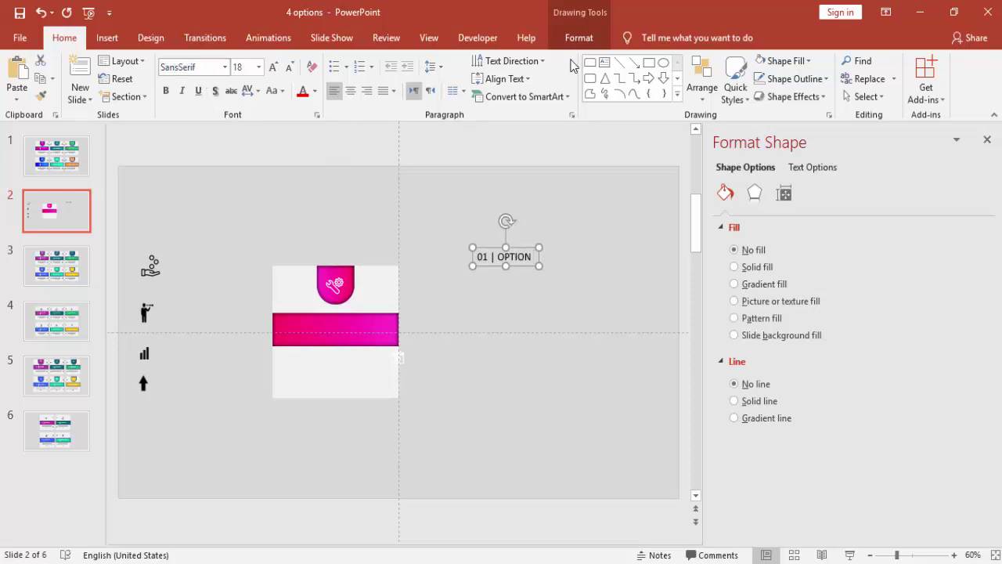
key(Return)
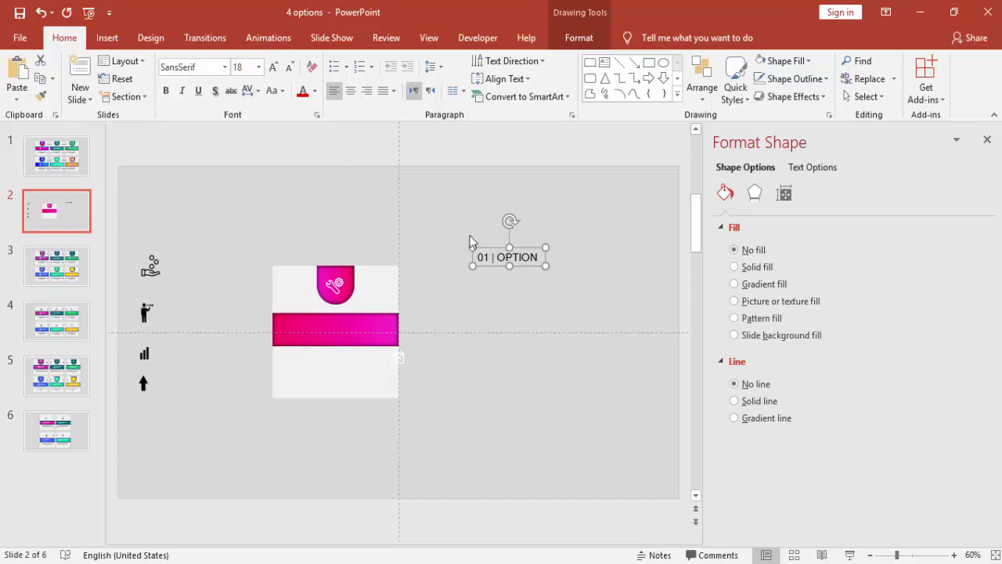
drag(525, 249, 353, 319)
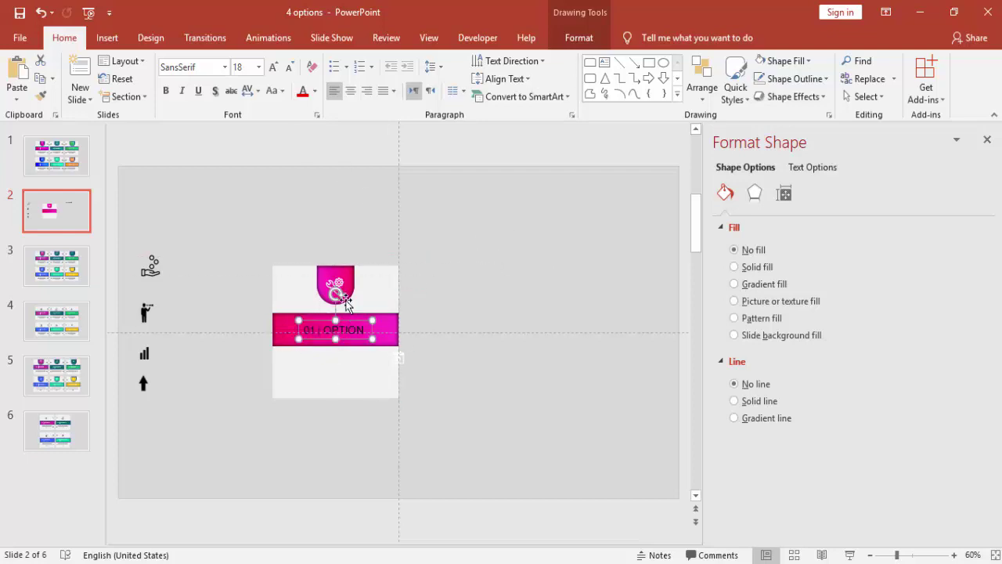
click(165, 90)
click(314, 91)
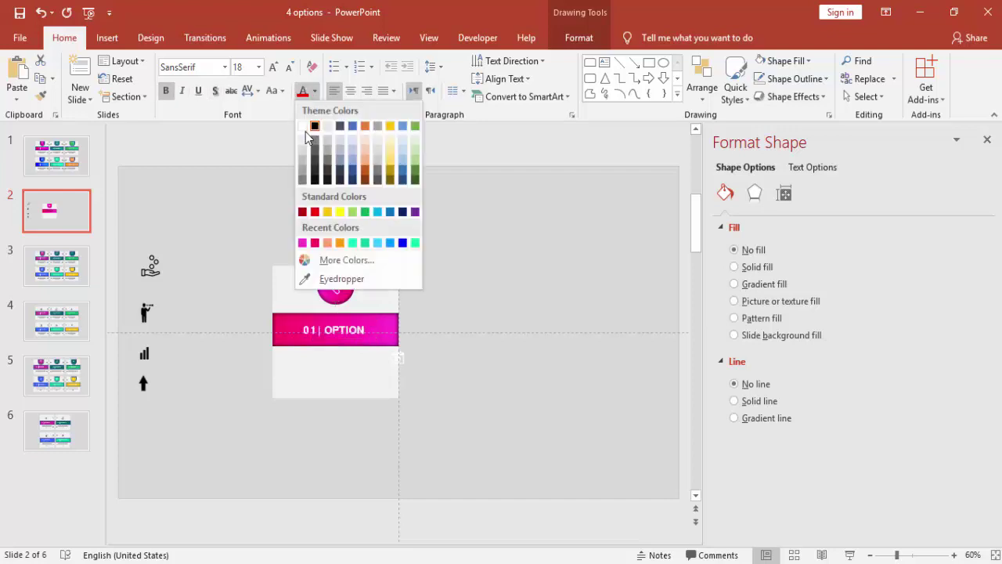
click(304, 126)
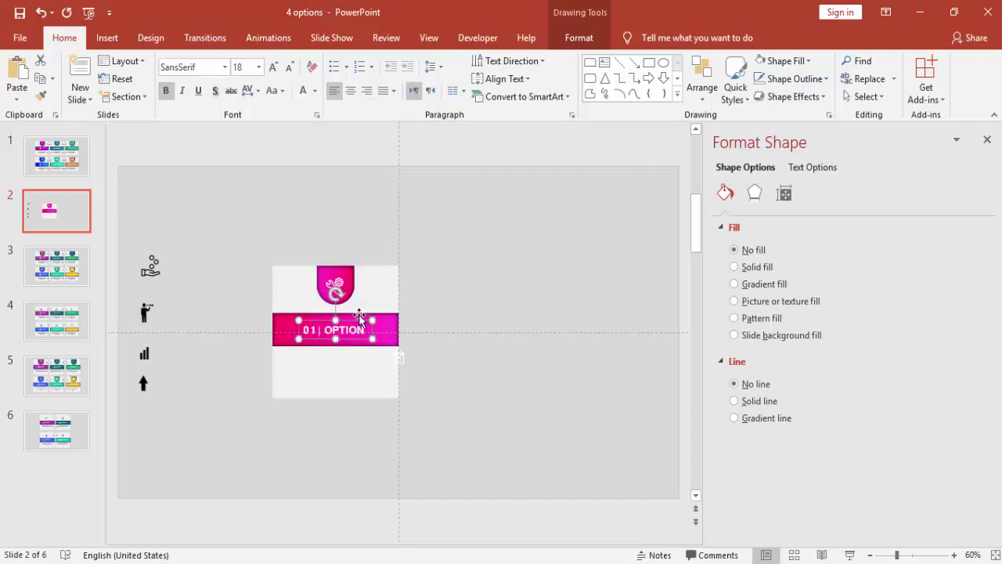
drag(356, 322, 356, 322)
Step: Align the label and pink bar with Align Center
click(390, 323)
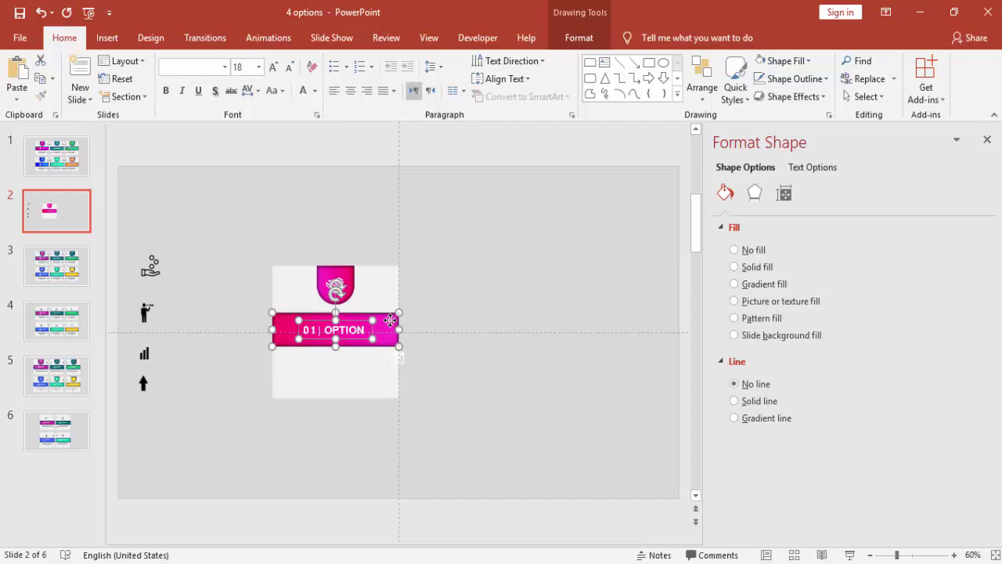
click(606, 39)
click(753, 61)
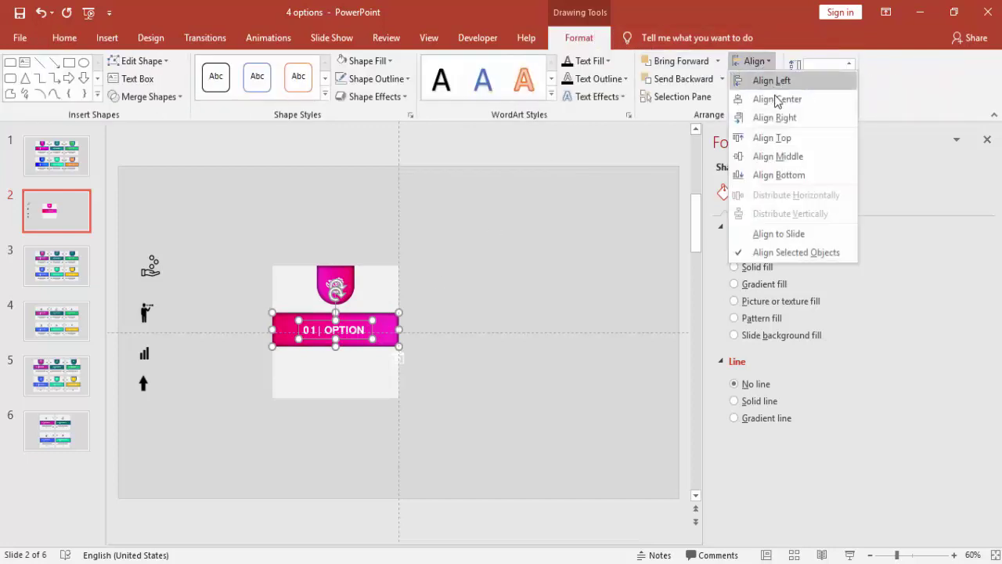
click(774, 99)
click(484, 270)
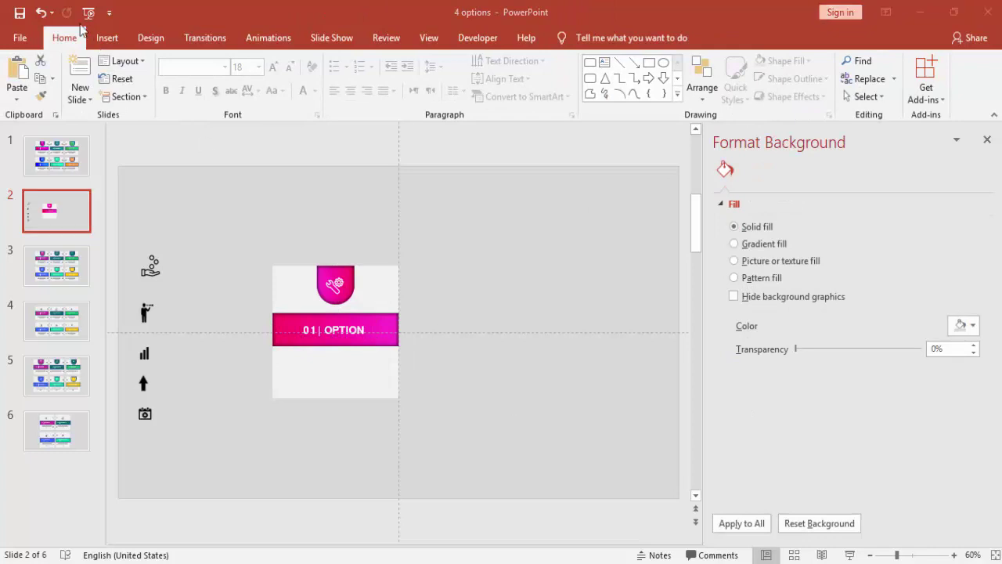
Step: Add a text box reading 'Type your detail text here' and move it below the pink bar
click(106, 39)
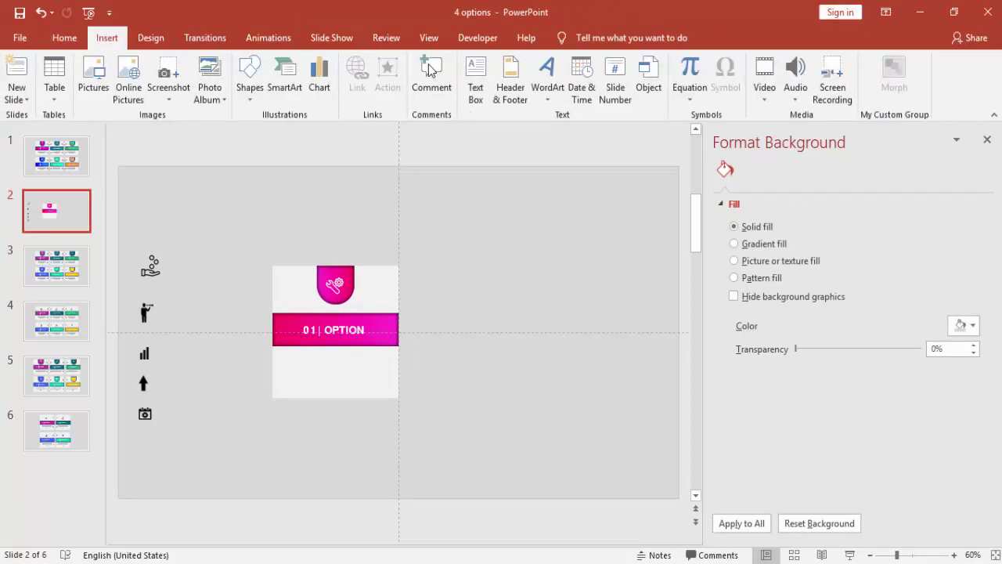
click(476, 72)
click(430, 197)
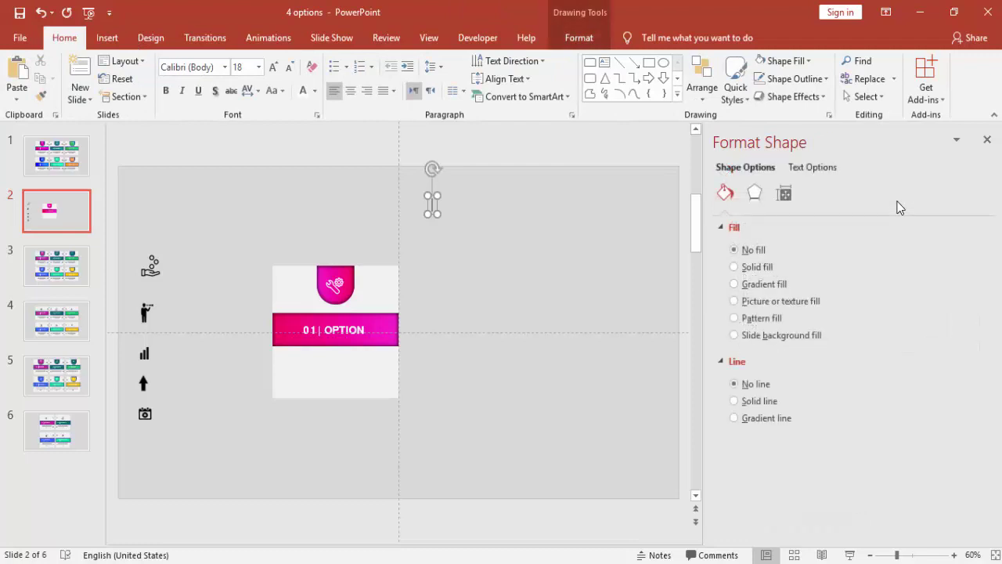
text(Type)
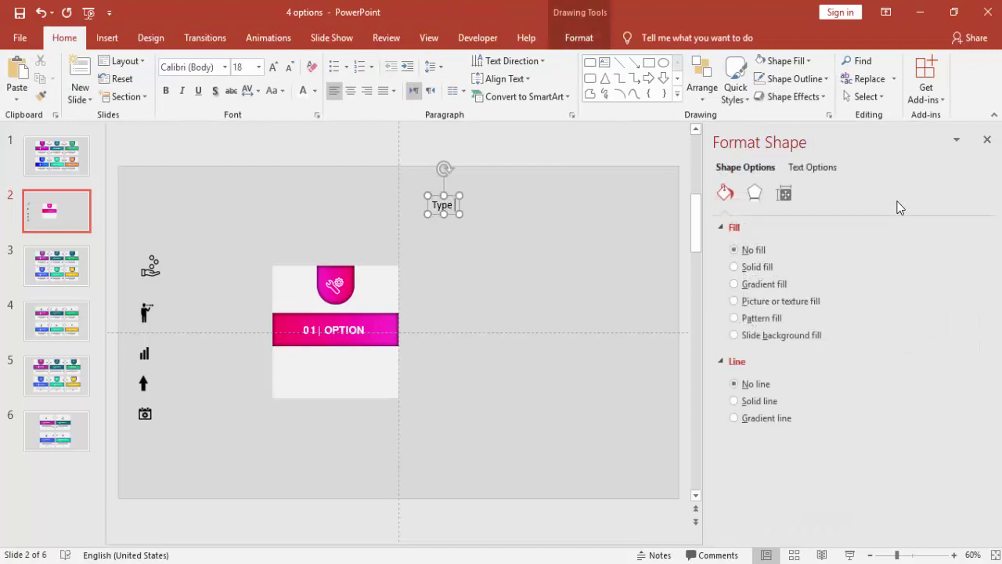
text( your detail)
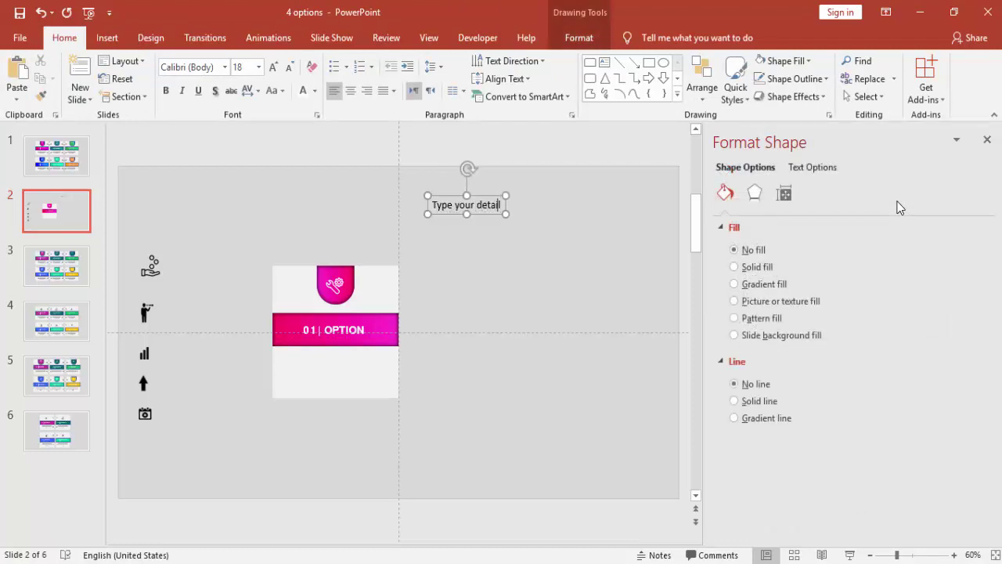
text( to)
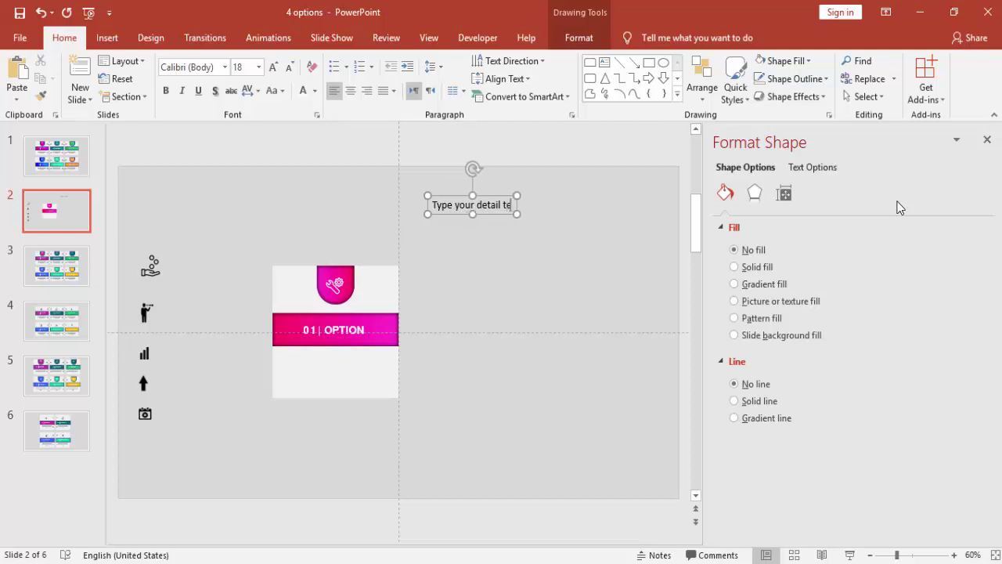
text(xt here)
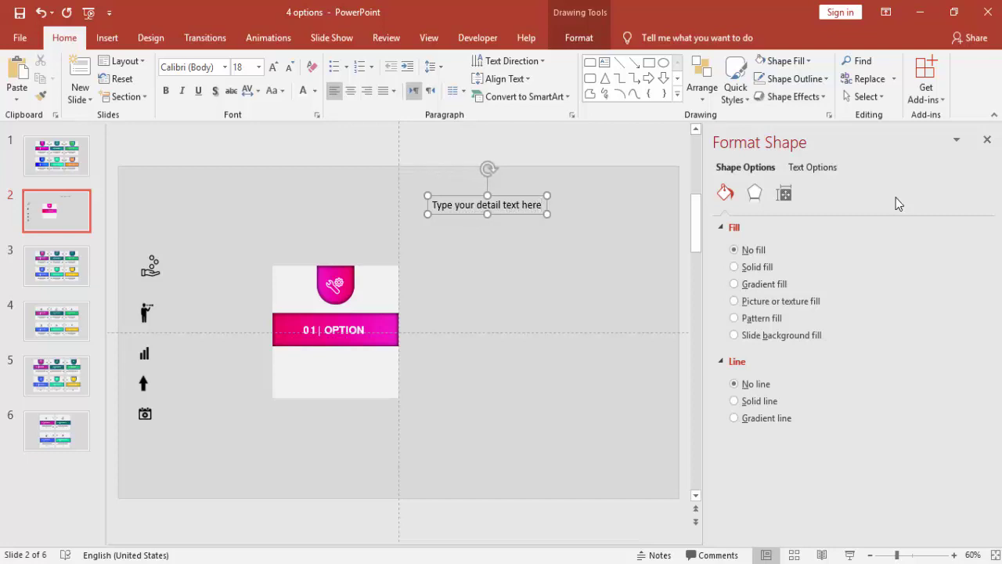
drag(499, 200, 350, 364)
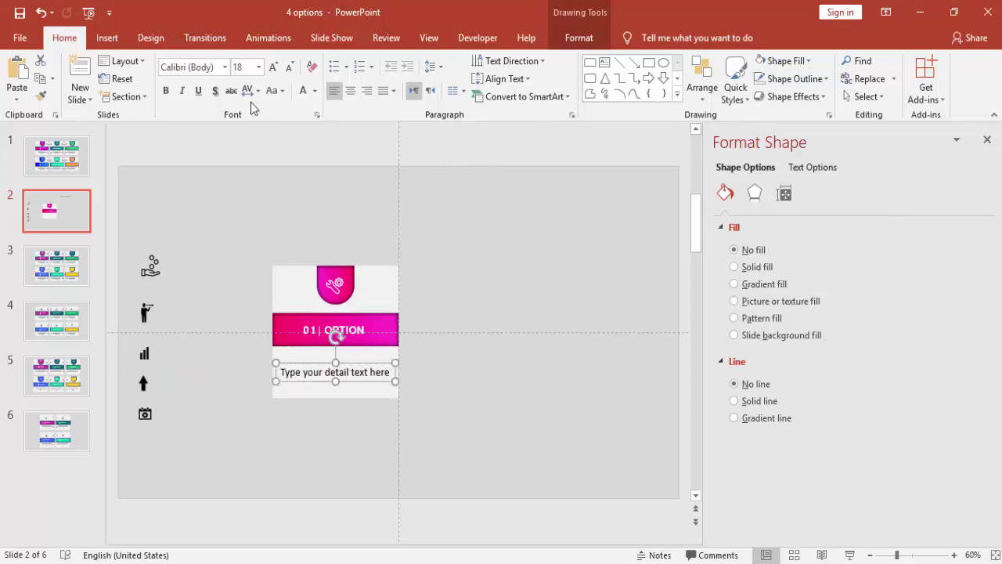
Step: Set the detail text to SansSerif 12 pt and centre it under the banner
click(196, 67)
text(SansSerif)
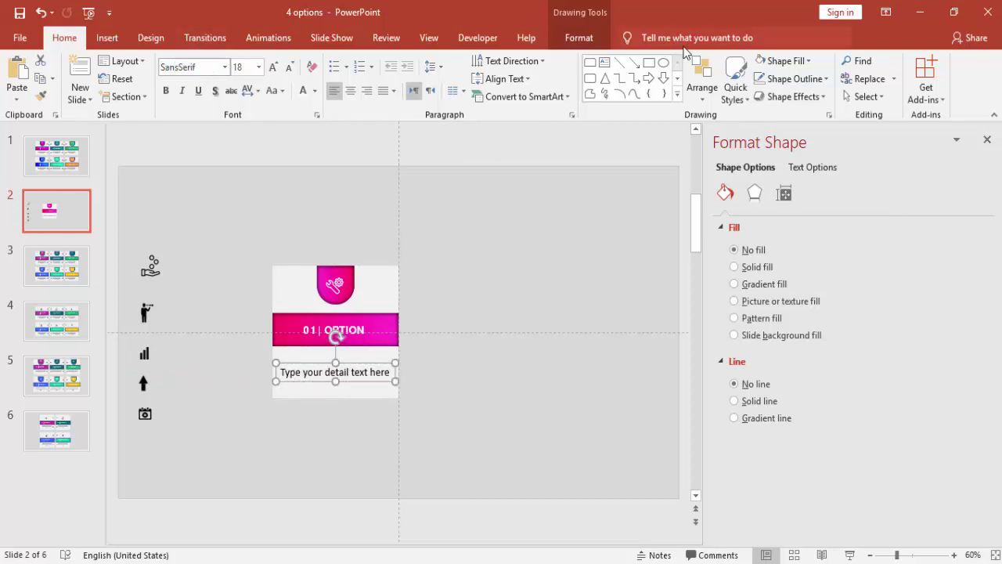
key(Return)
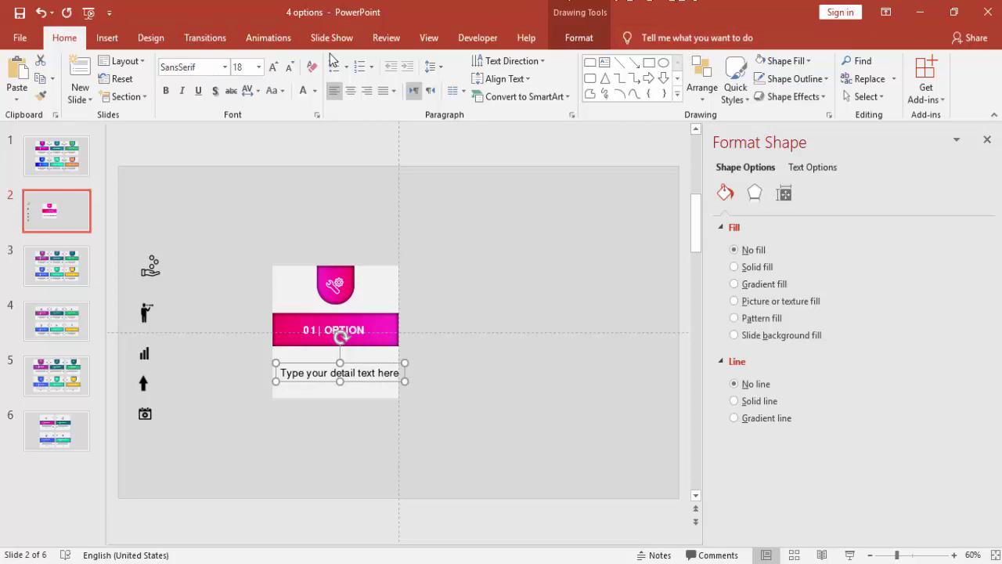
click(290, 67)
click(290, 67)
click(290, 67)
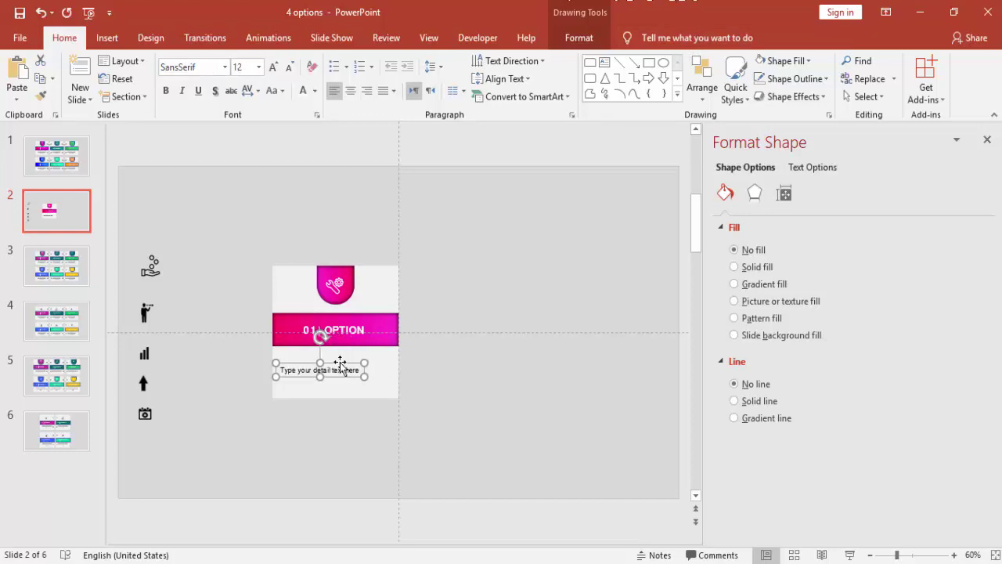
drag(343, 364, 353, 366)
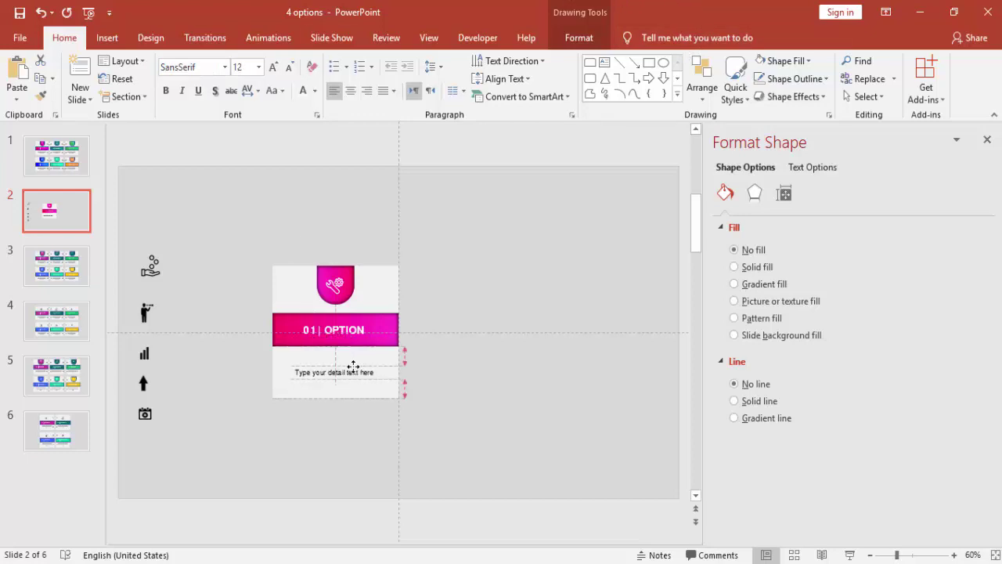
click(448, 362)
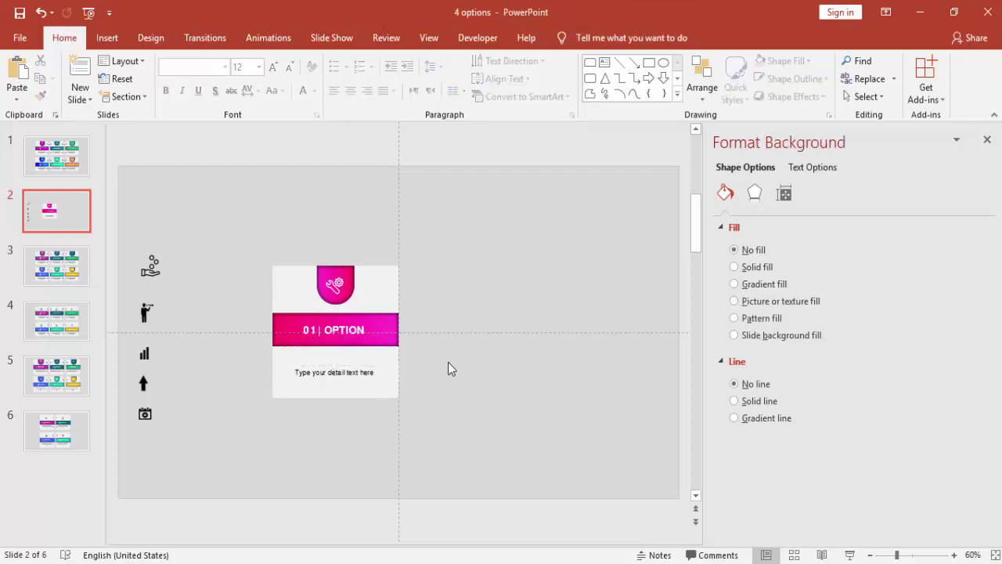
Step: Insert an oval to the right of the option card
click(107, 38)
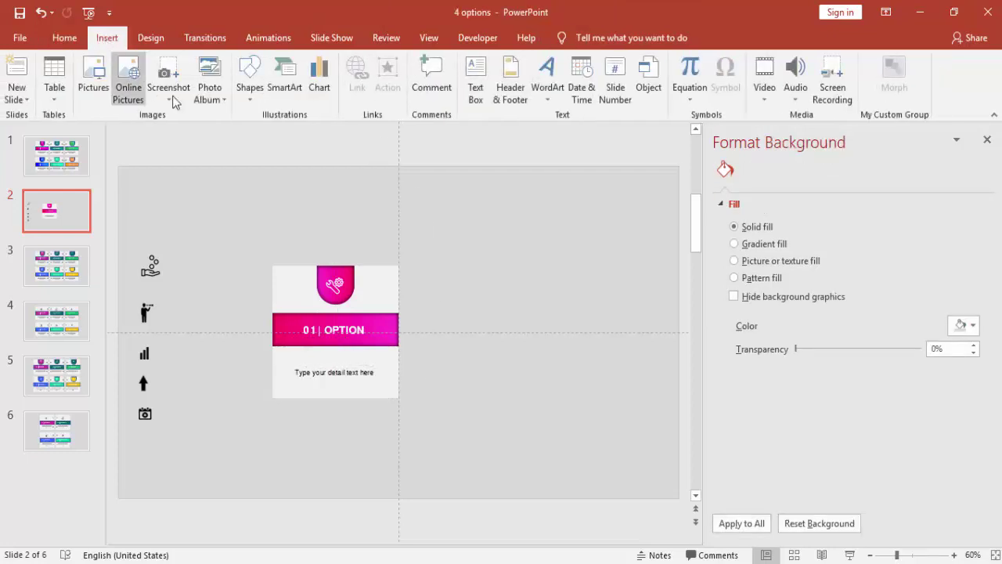
click(251, 94)
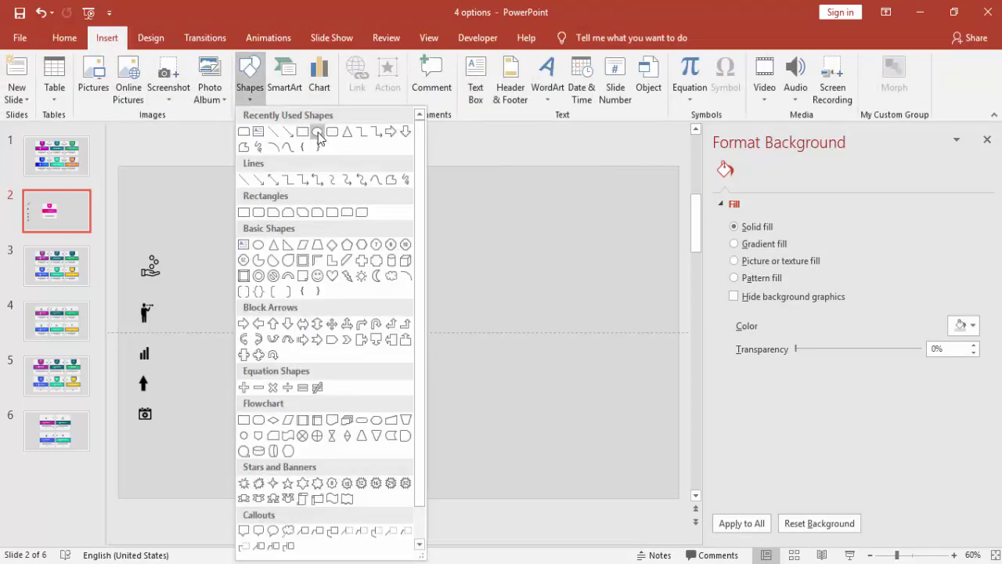
click(259, 249)
click(476, 254)
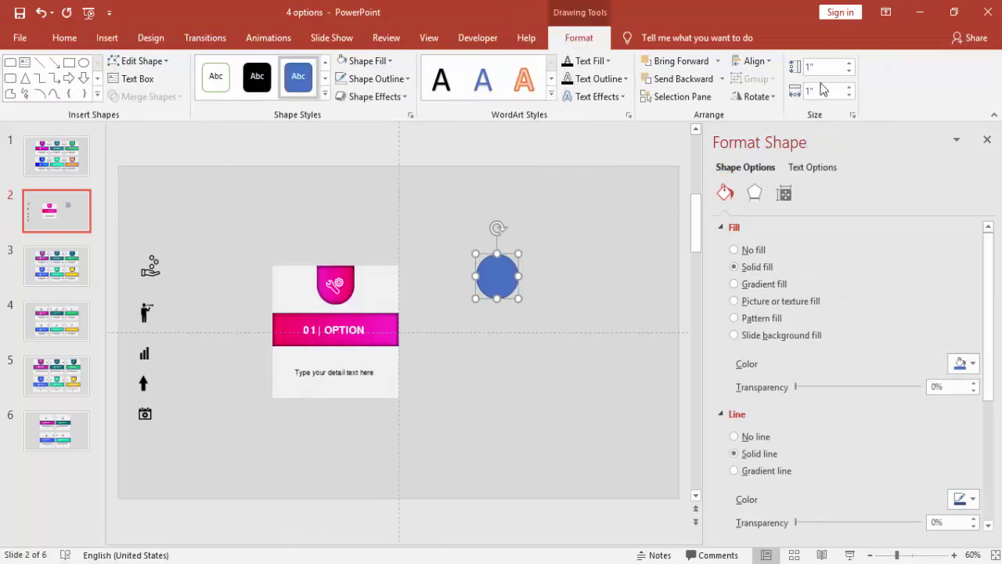
Step: Apply the Inner Top Left shadow preset to the circle
click(755, 193)
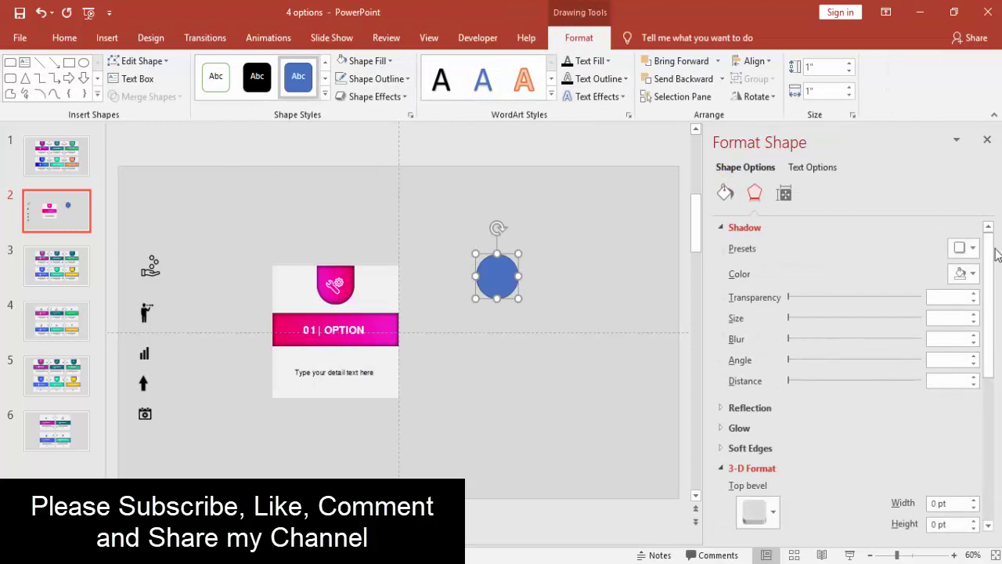
click(973, 248)
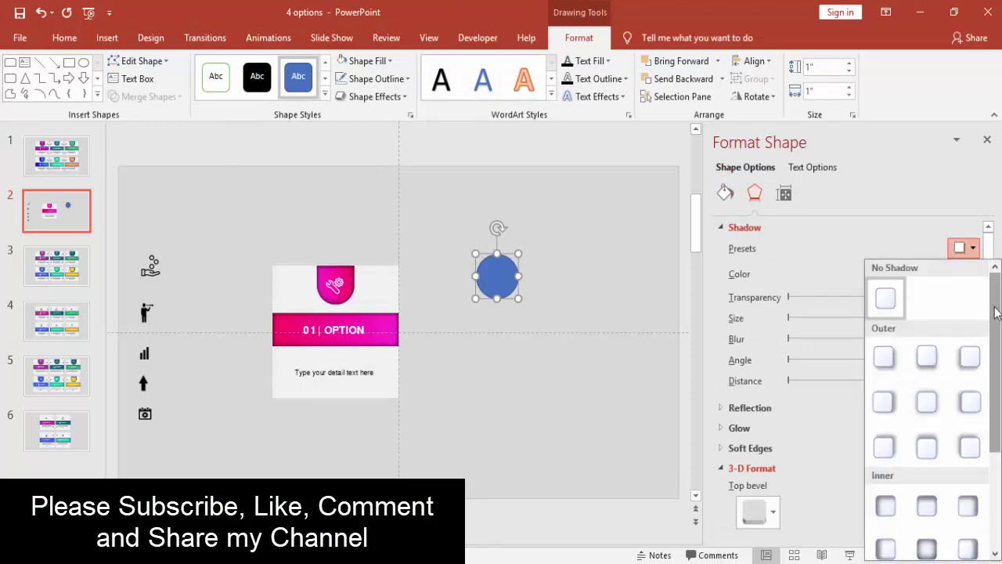
drag(996, 311, 996, 360)
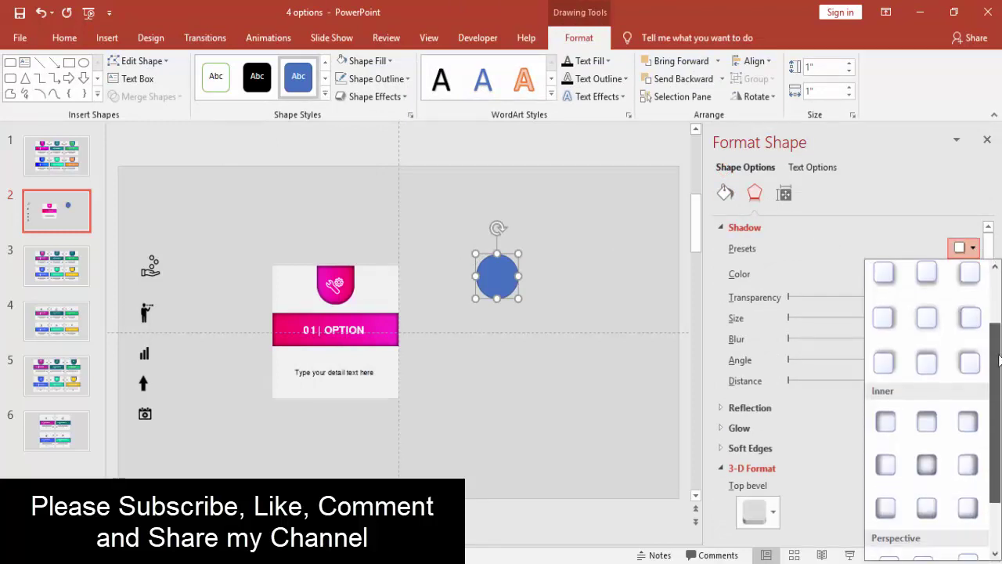
click(892, 424)
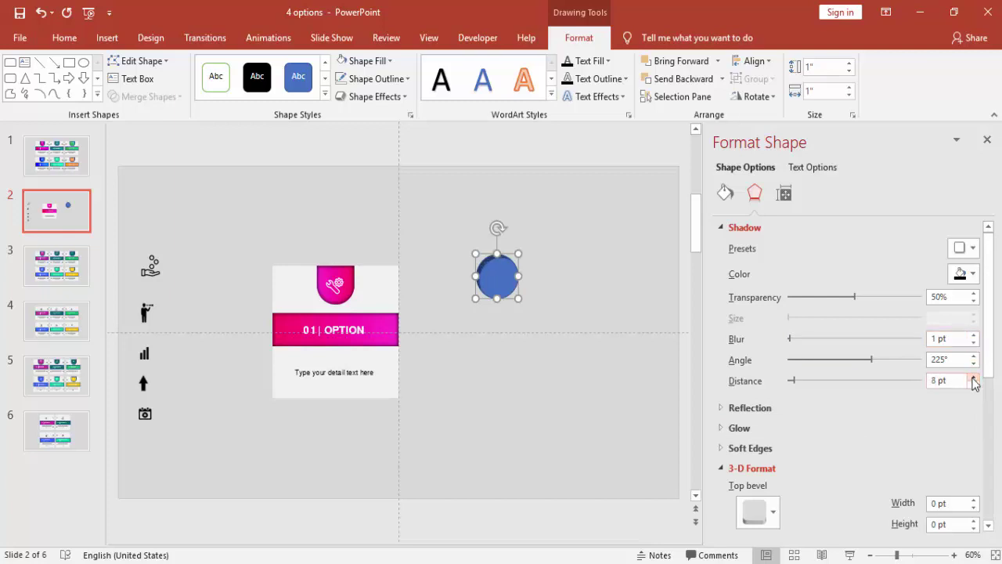
Step: Fill the circle with light grey
click(725, 192)
click(972, 362)
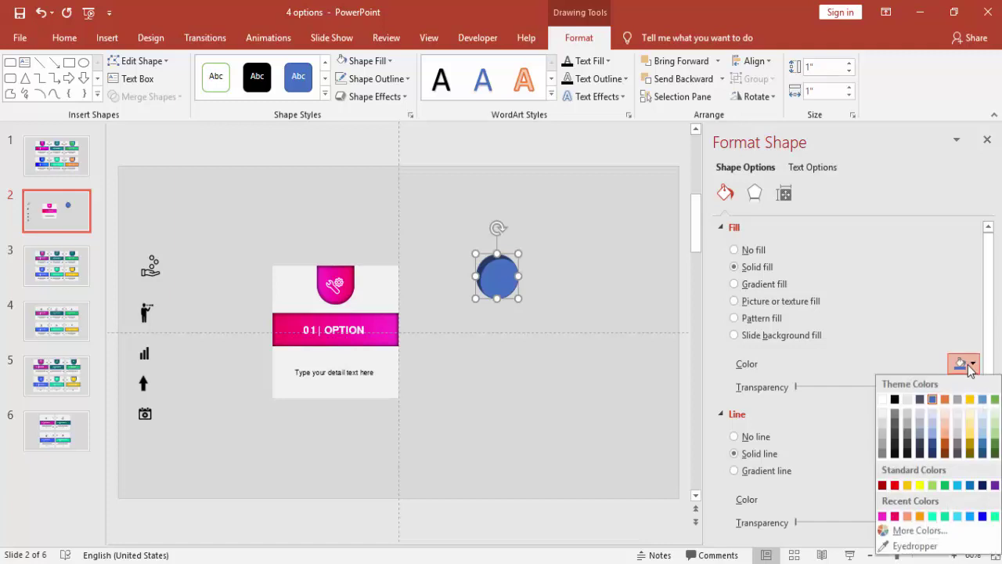
click(881, 421)
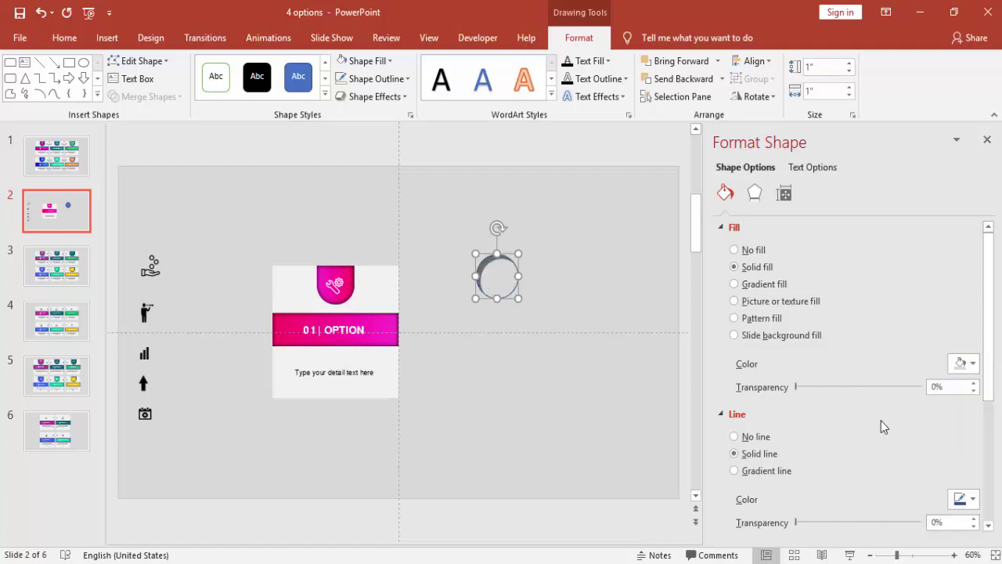
click(521, 265)
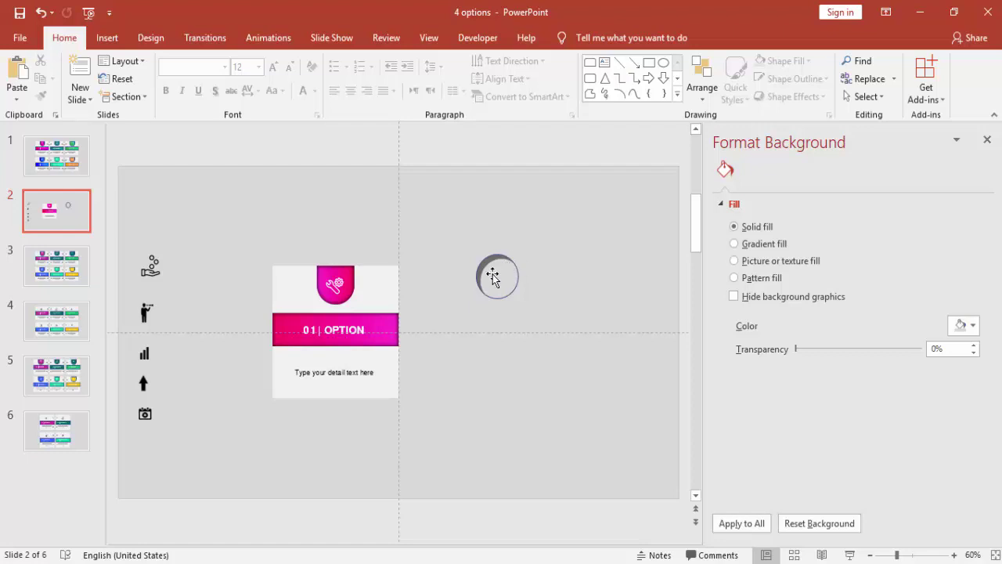
Step: Resize the circle to 0.3" by 0.3"
click(493, 274)
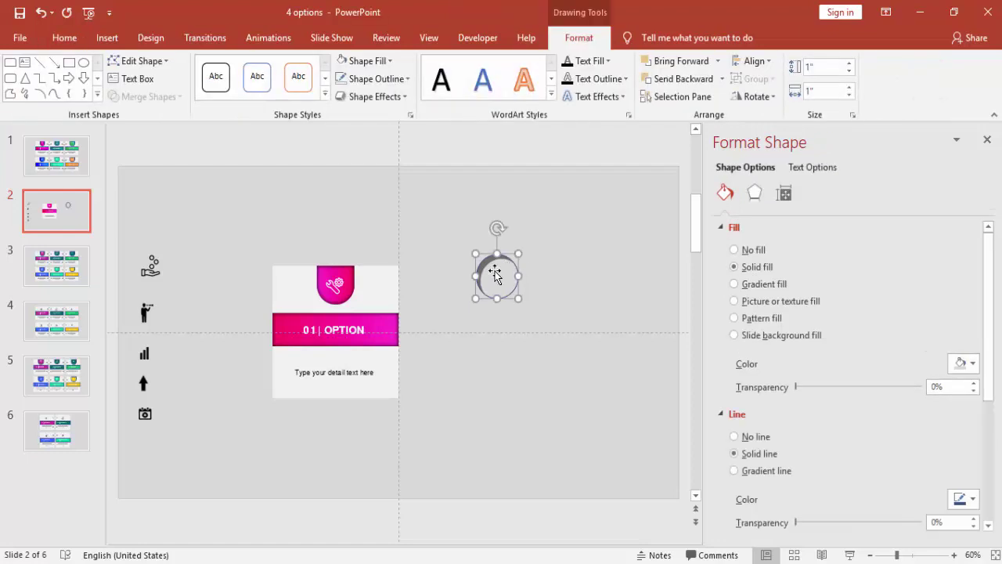
click(824, 70)
click(823, 91)
text(.3)
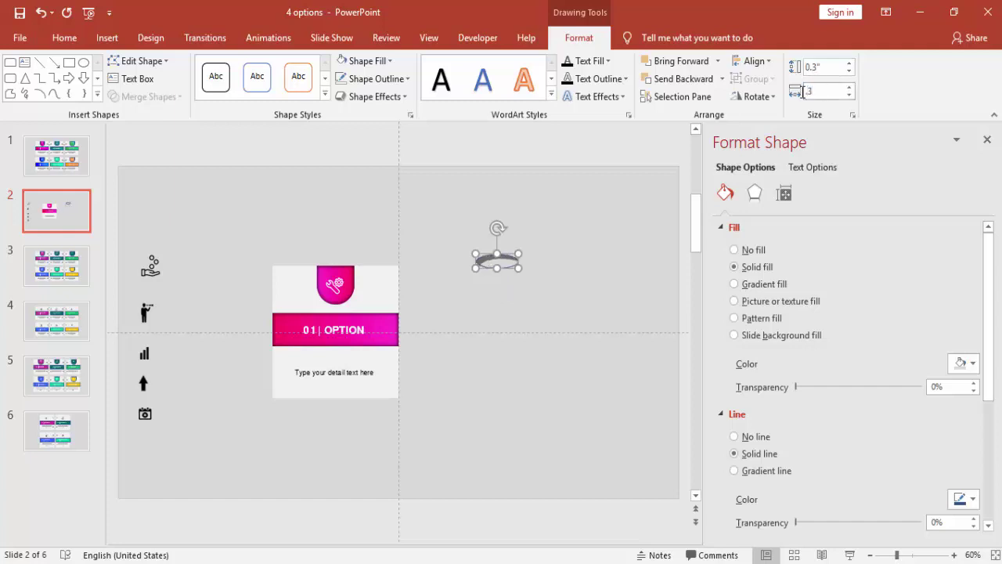
key(Return)
Step: Move the small circle beside the pink icon tab
click(563, 231)
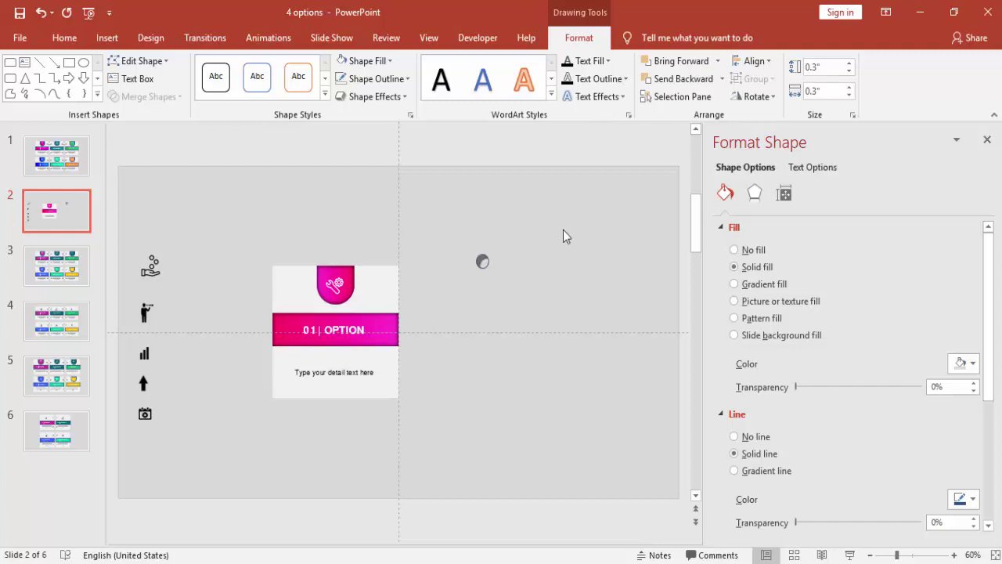
click(483, 262)
drag(383, 292, 386, 289)
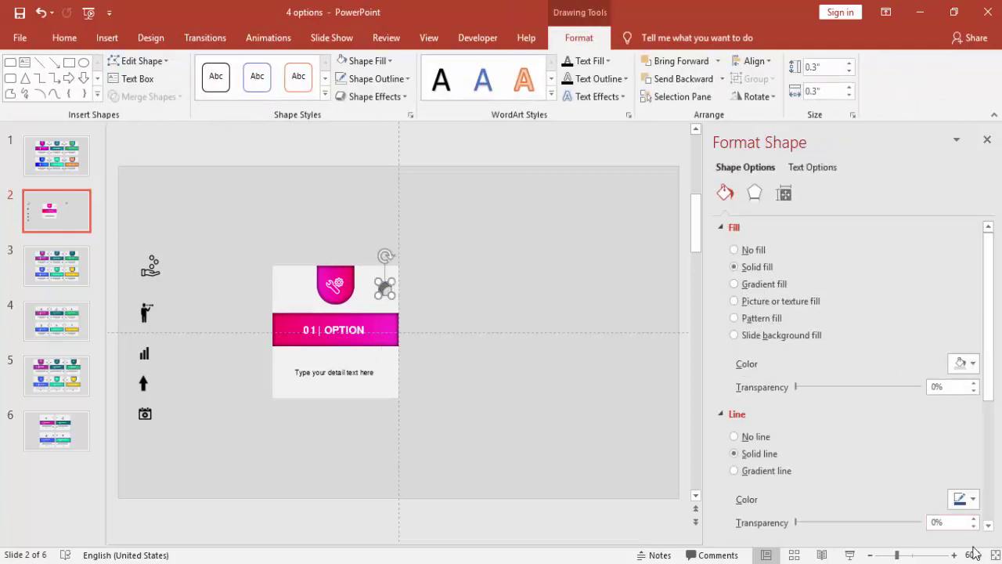
Step: Align the circle beside the tab and reduce its shadow distance to 5 pt
click(925, 555)
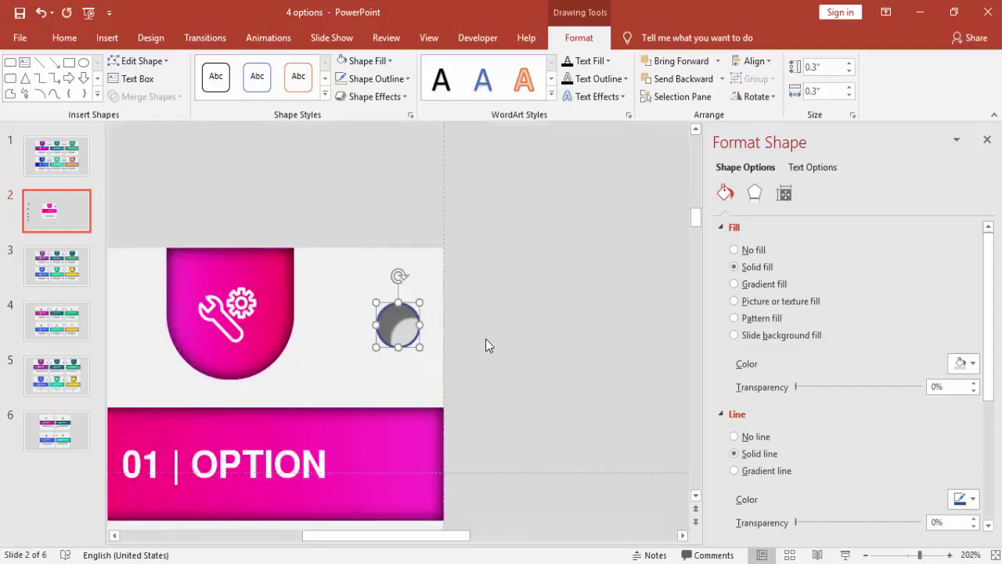
drag(398, 327, 402, 326)
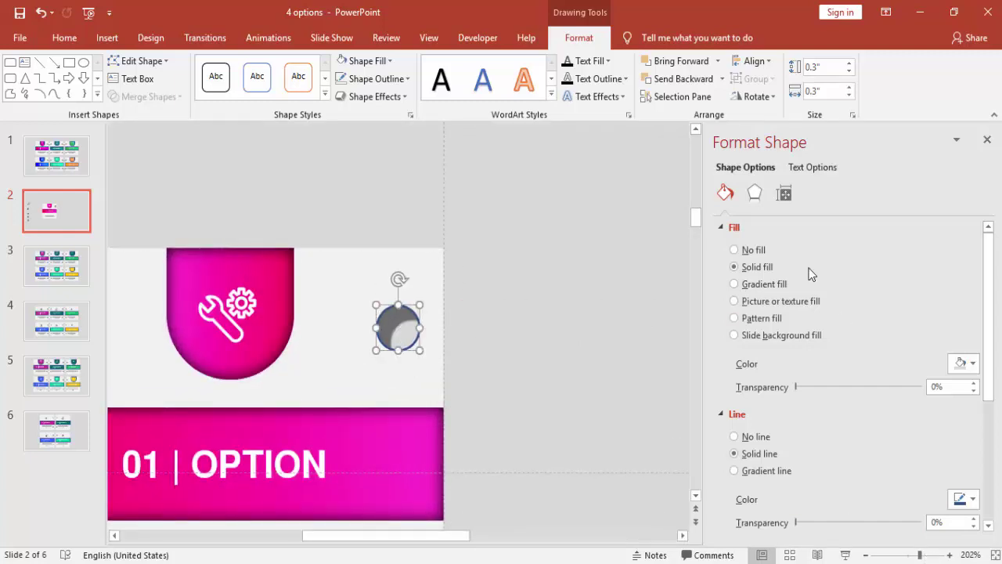
click(754, 194)
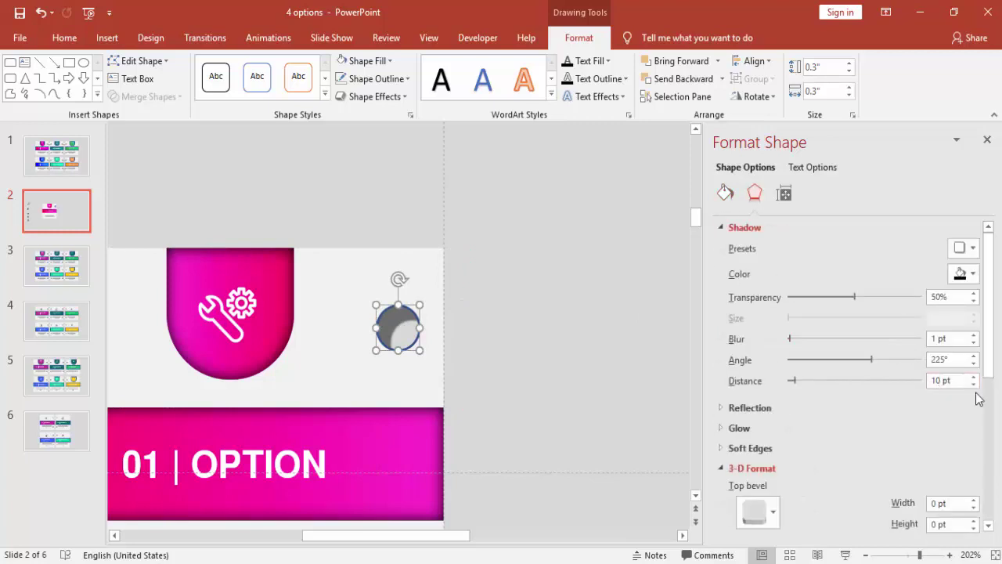
click(975, 384)
click(975, 383)
click(975, 384)
click(974, 384)
click(974, 384)
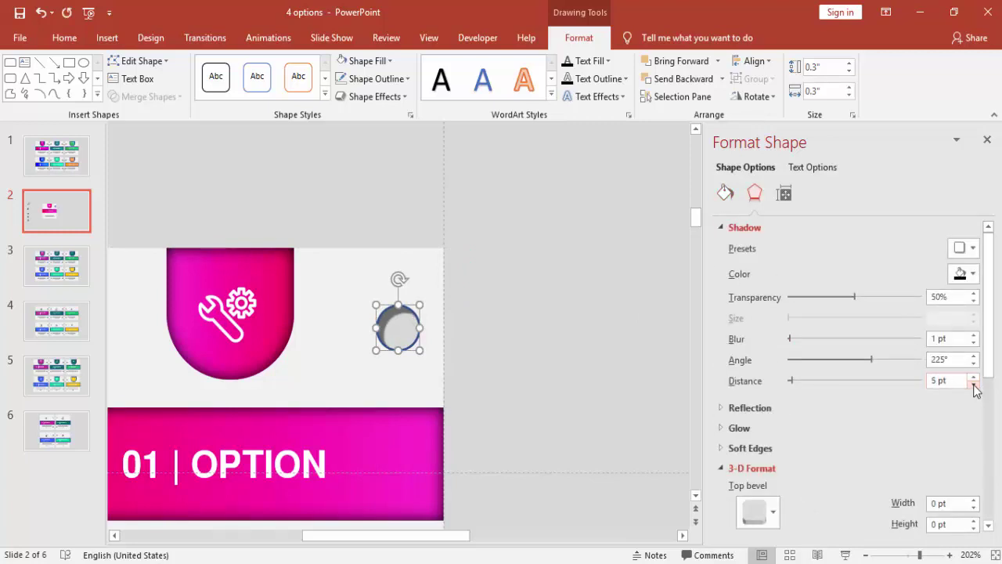
click(556, 331)
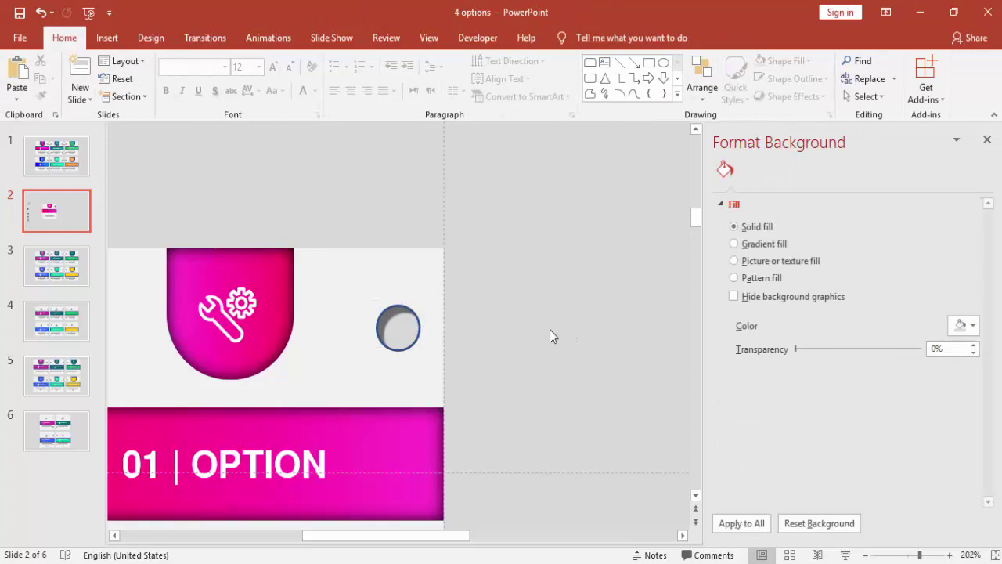
Step: Give the small circle a pink outline
click(403, 329)
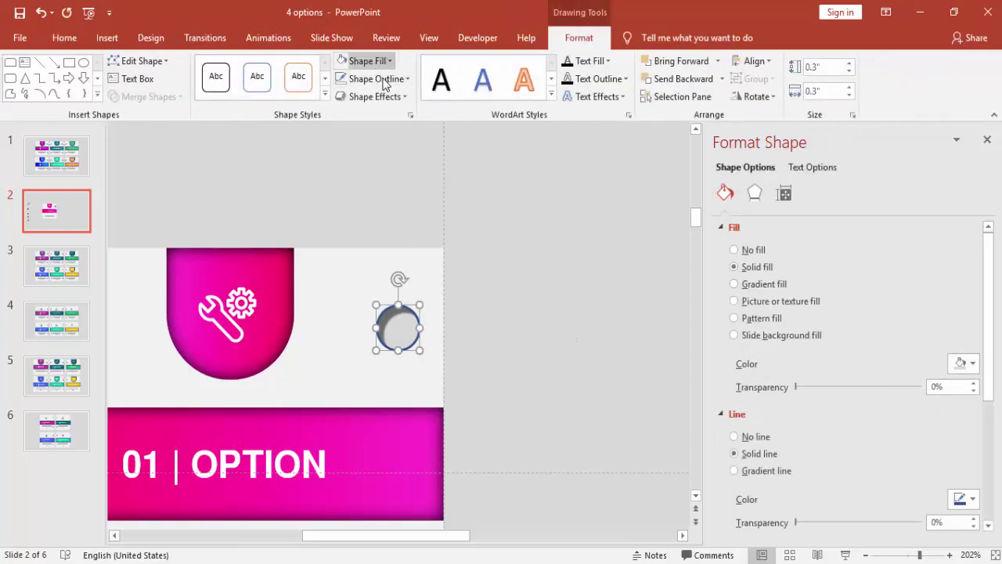
click(386, 79)
click(353, 230)
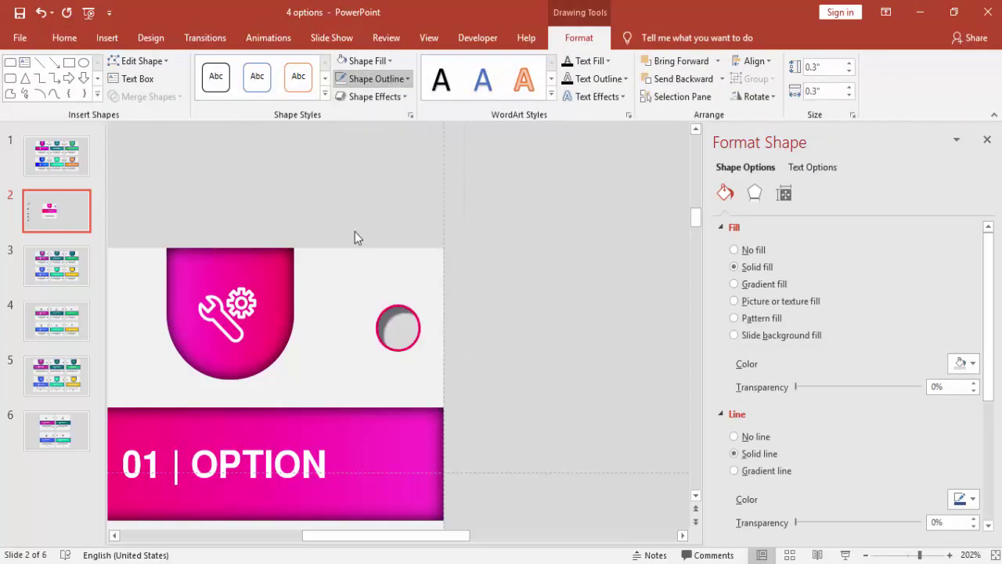
click(532, 328)
scroll(523, 337, down, 3)
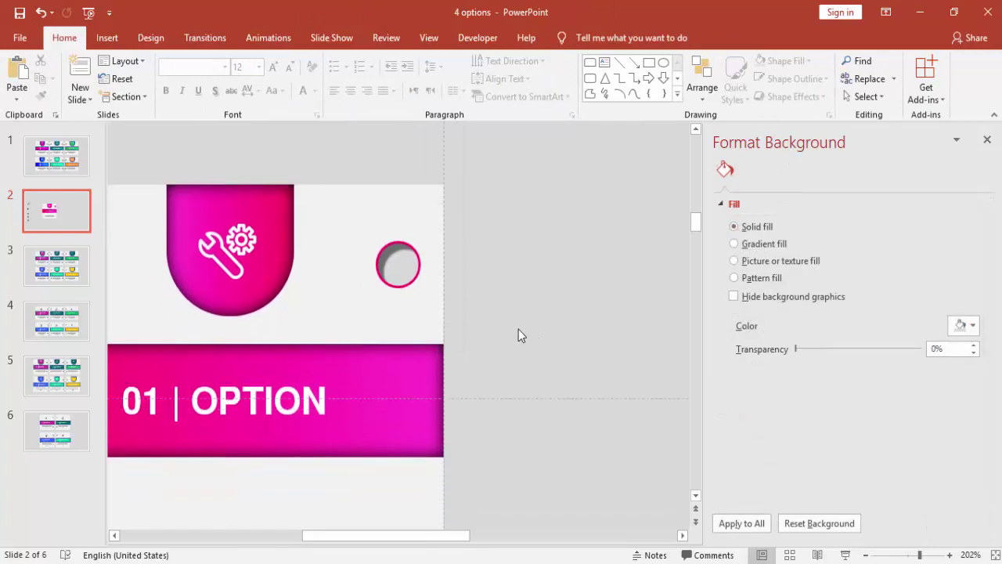
click(411, 220)
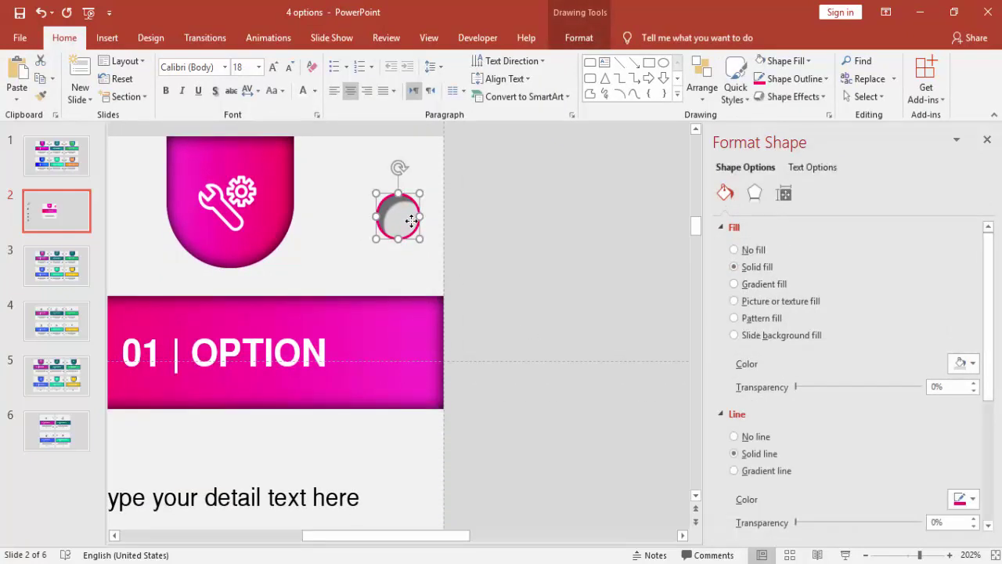
Step: Copy the pink-rimmed circle down beside the detail text line
drag(410, 221, 399, 478)
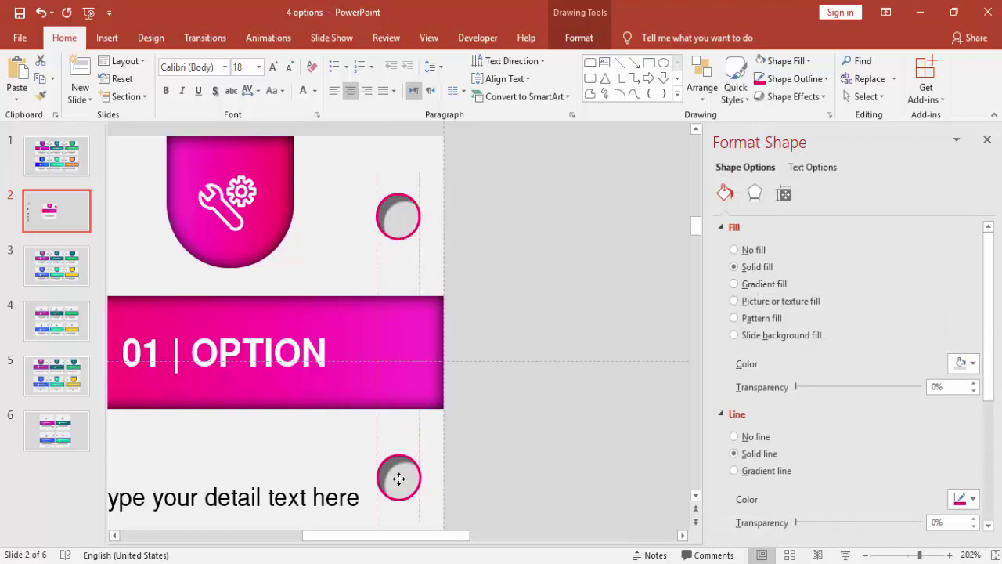
click(867, 555)
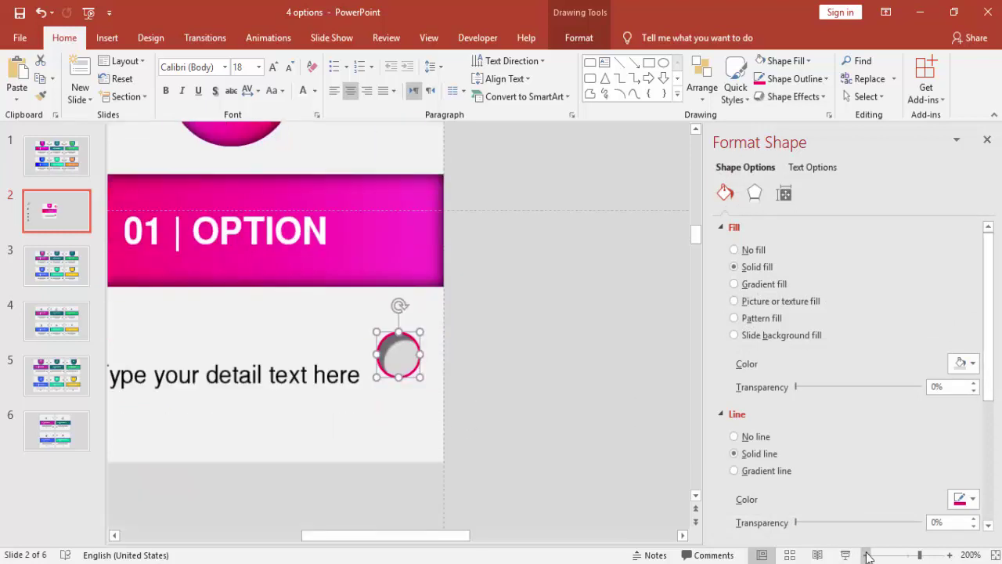
click(867, 555)
click(867, 554)
click(867, 554)
click(867, 555)
click(867, 554)
click(867, 555)
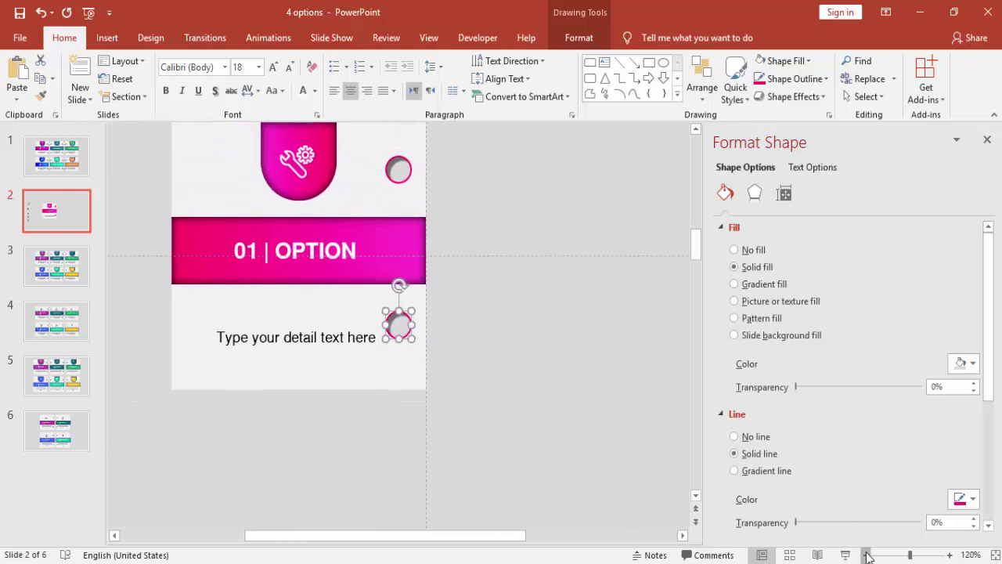
click(867, 554)
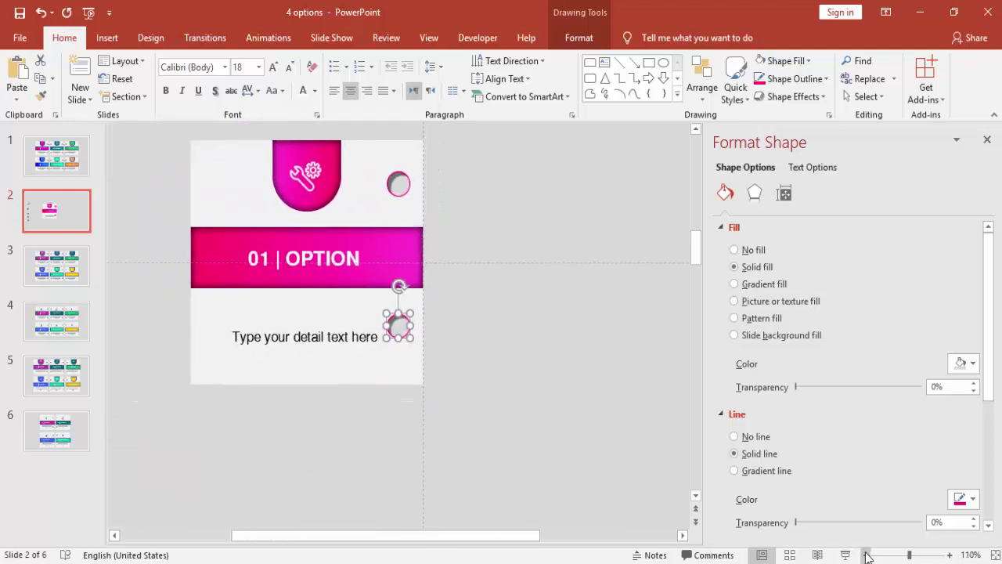
Step: Nudge the upper ring down to line up with the pink icon's centre
click(398, 183)
drag(399, 186, 399, 188)
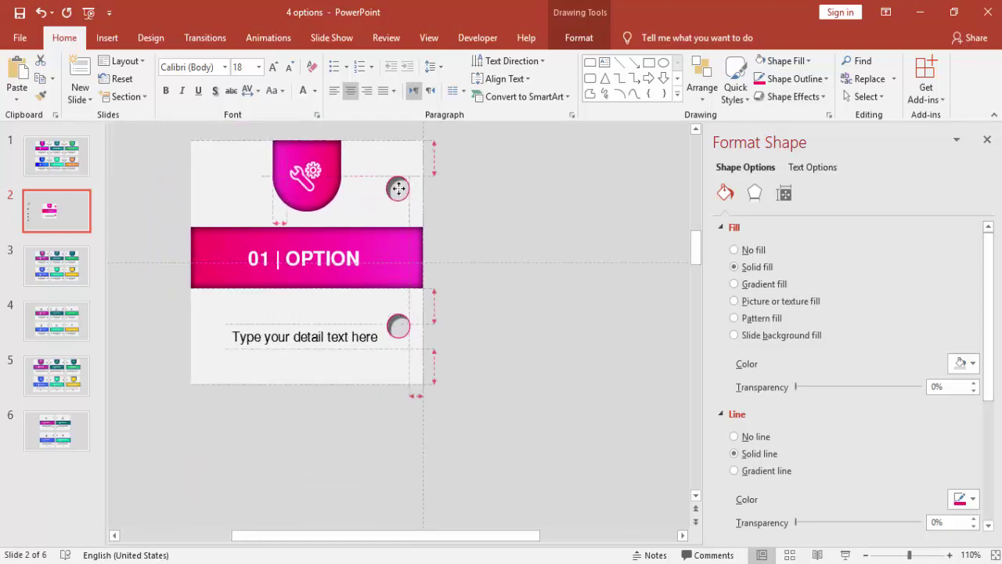
click(546, 210)
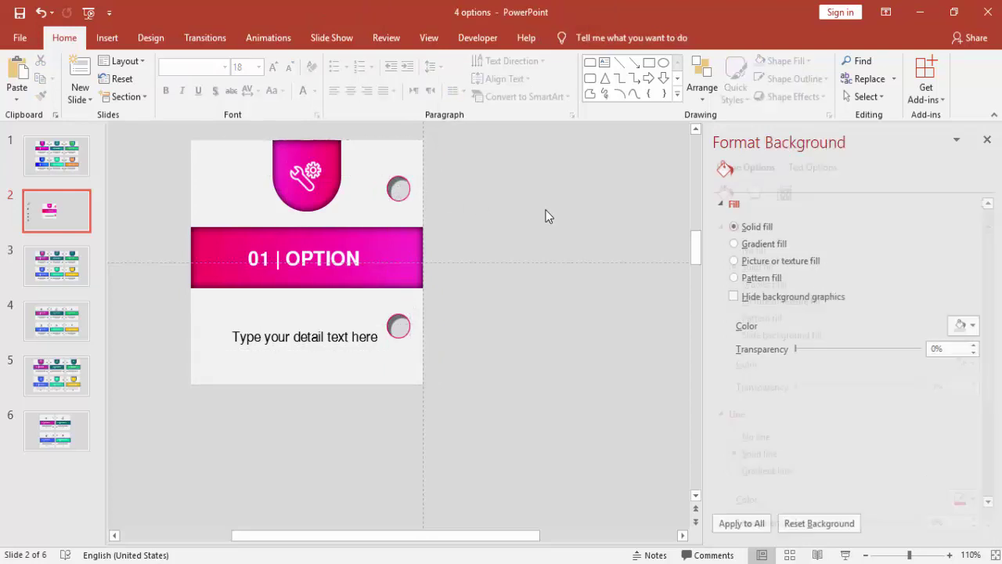
Step: Zoom out and marquee-select every piece of the option card
click(865, 556)
click(866, 556)
click(866, 555)
click(866, 555)
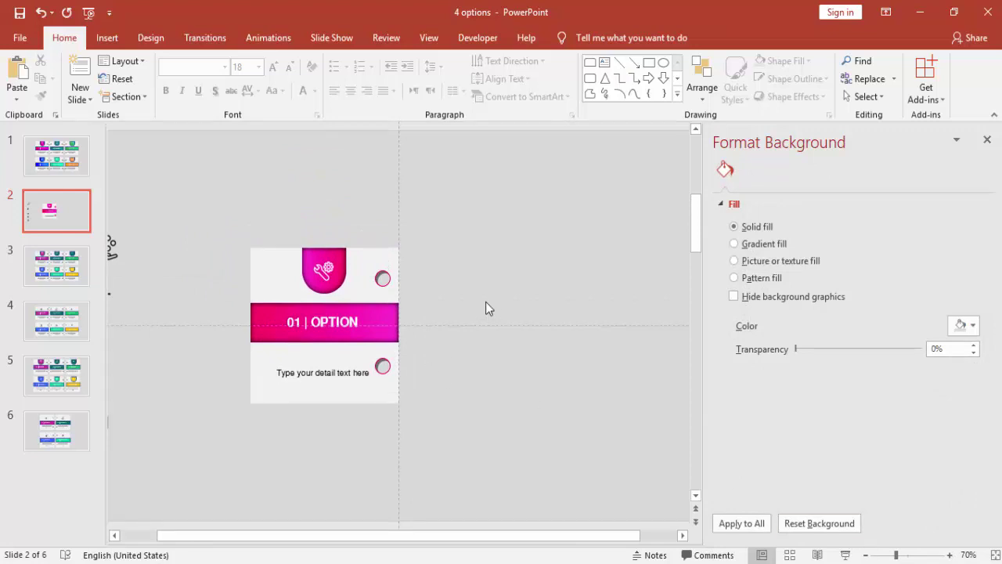
drag(338, 377, 208, 214)
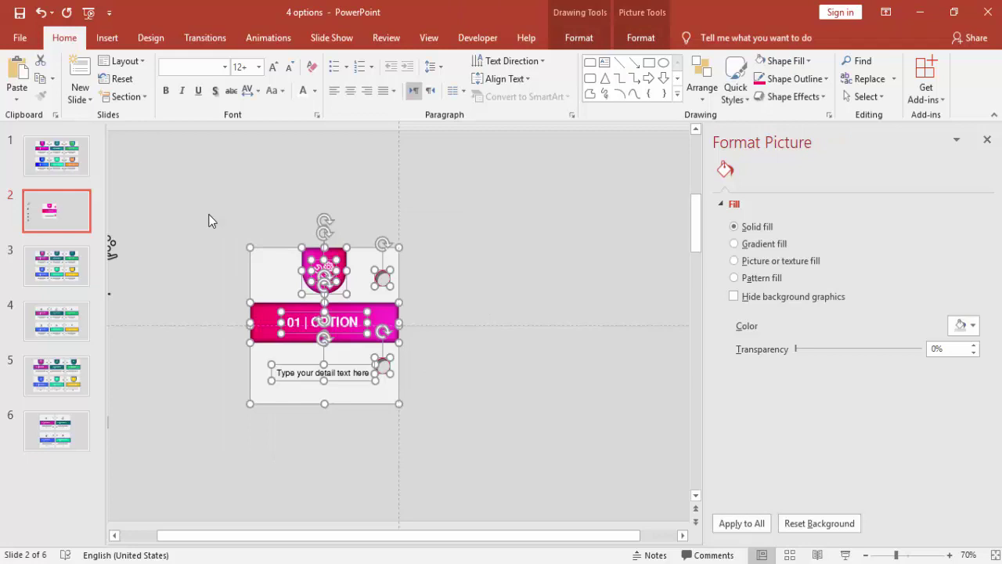
Step: Copy the option card and paste the copy to the right of the original
right_click(361, 251)
mouse_move(409, 345)
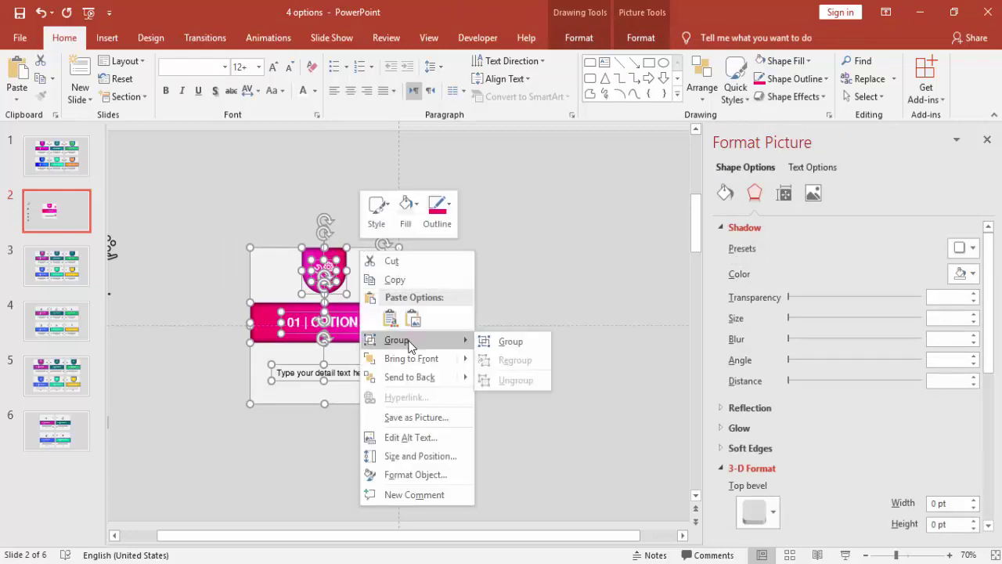
click(437, 286)
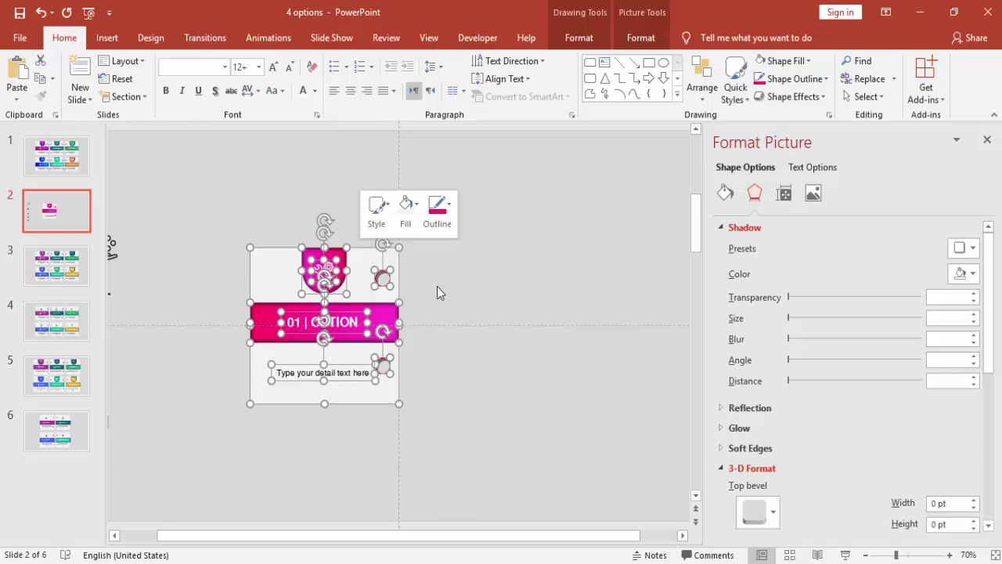
click(470, 262)
right_click(472, 259)
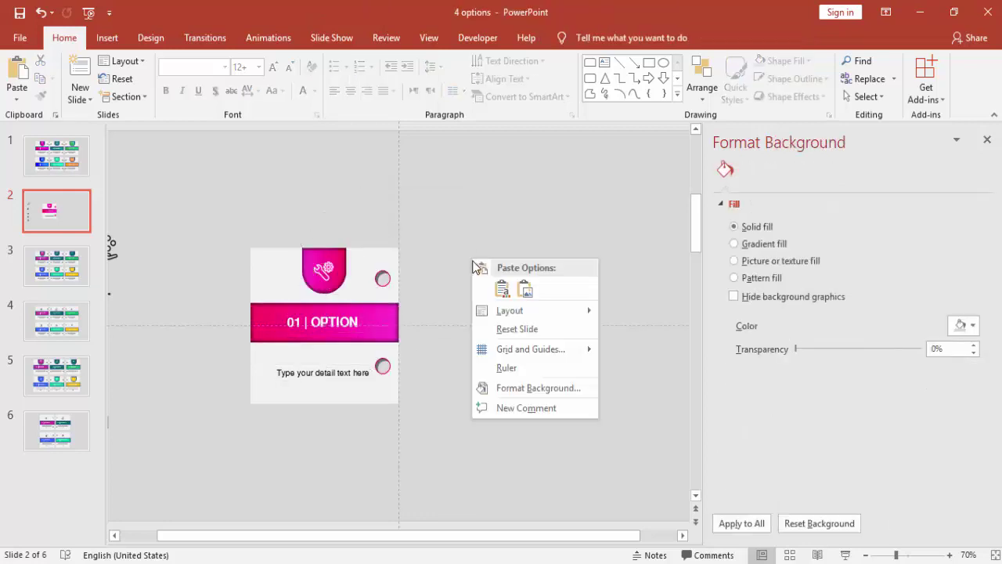
click(502, 289)
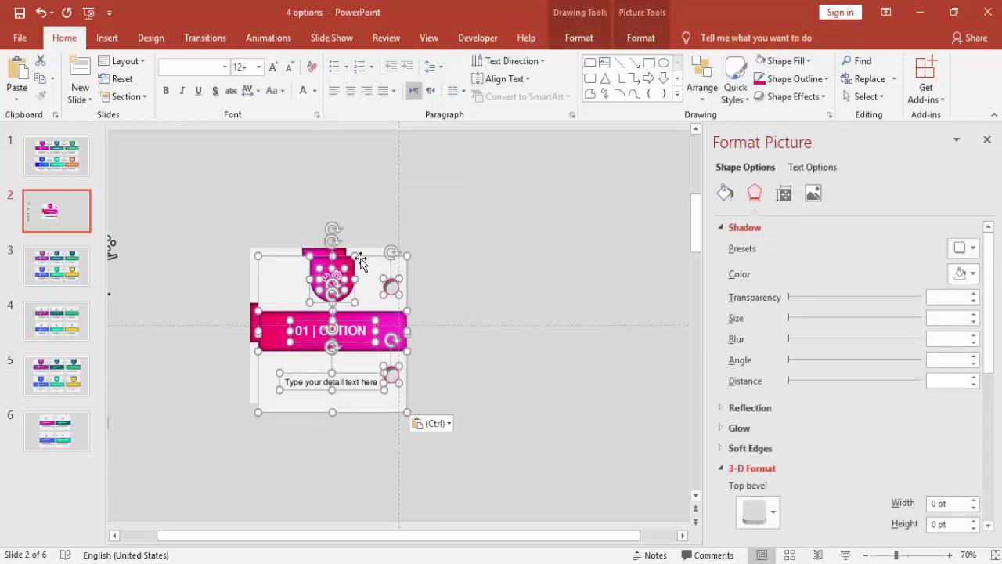
drag(354, 252, 519, 253)
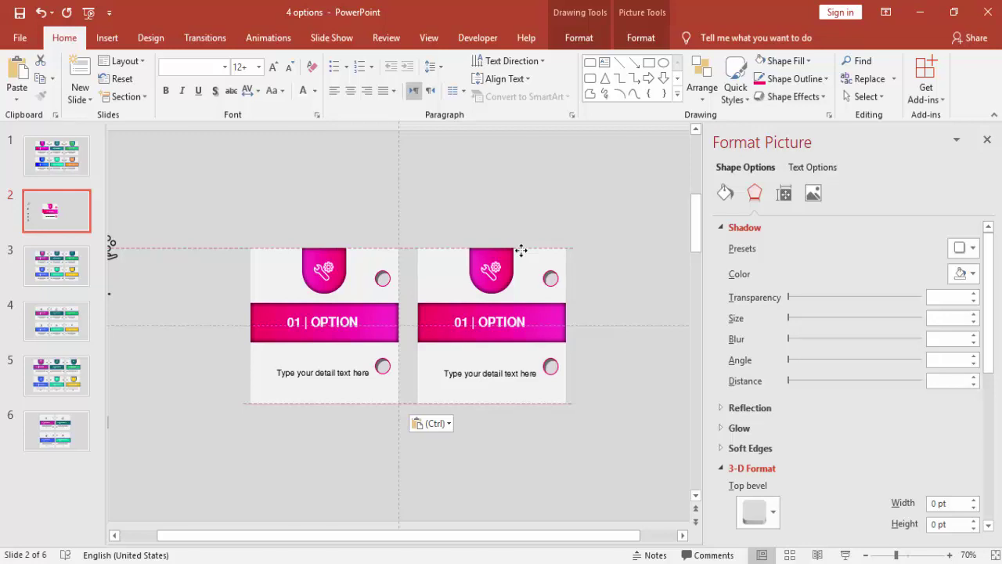
drag(521, 250, 522, 251)
click(601, 256)
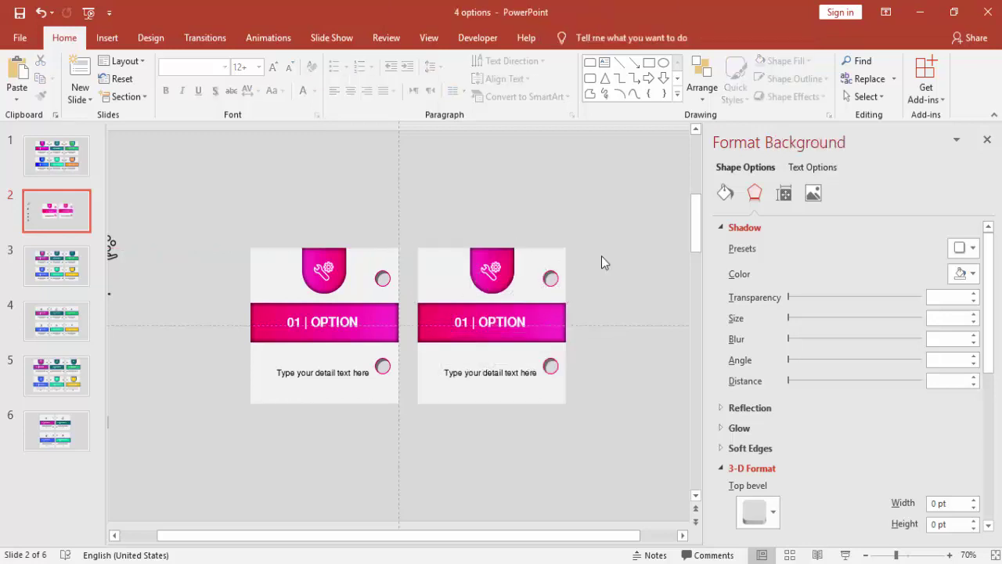
Step: Select both rings on the copied card and nudge them left
click(551, 278)
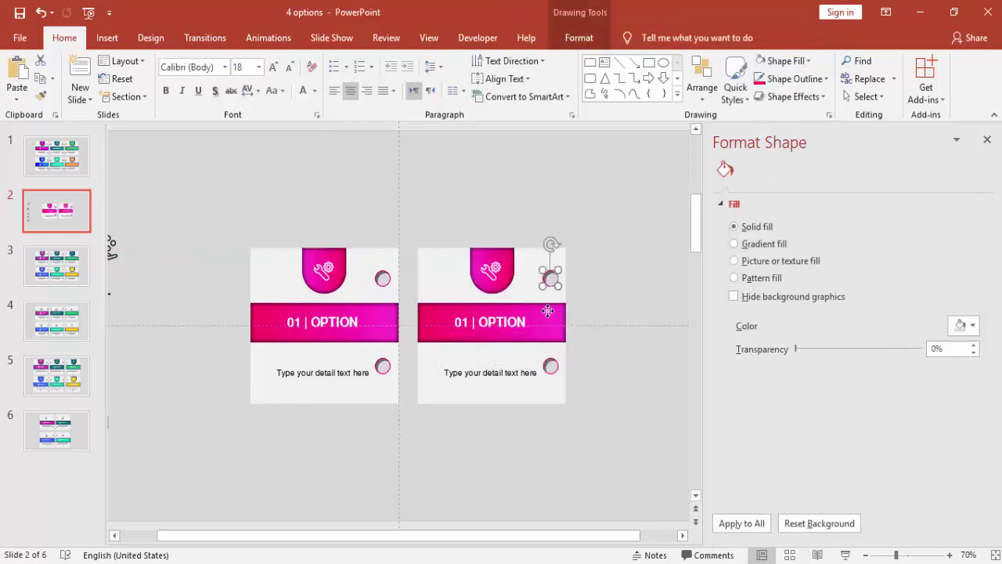
shift+click(552, 364)
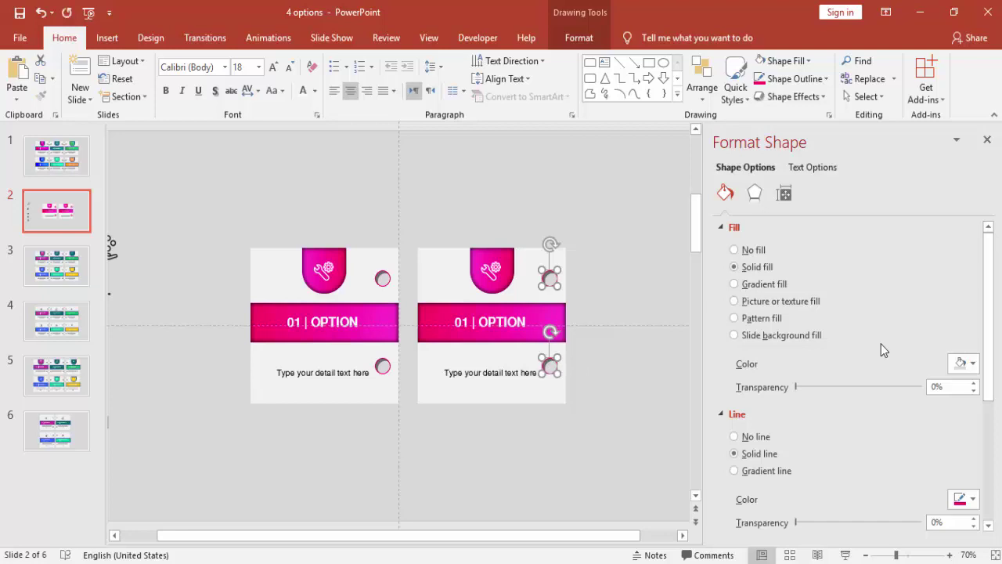
key(Left)
key(Left)
key(Left)
key(Left)
key(Left)
key(Left)
key(Left)
key(Left)
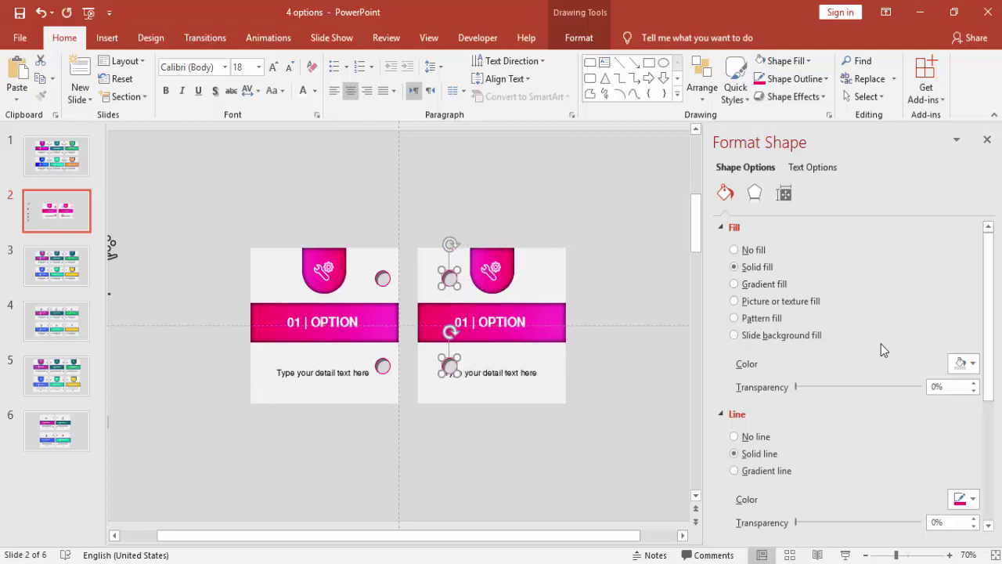
key(Left)
key(Left)
Step: Nudge the copied card's rings further left to its left edge
key(Left)
key(Left)
key(Left)
key(Left)
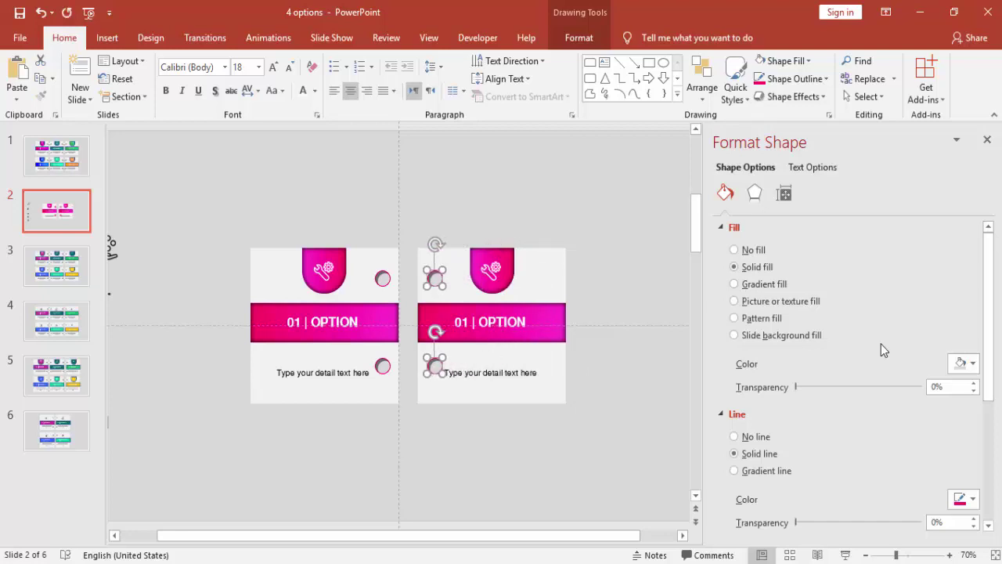
key(Left)
key(Left)
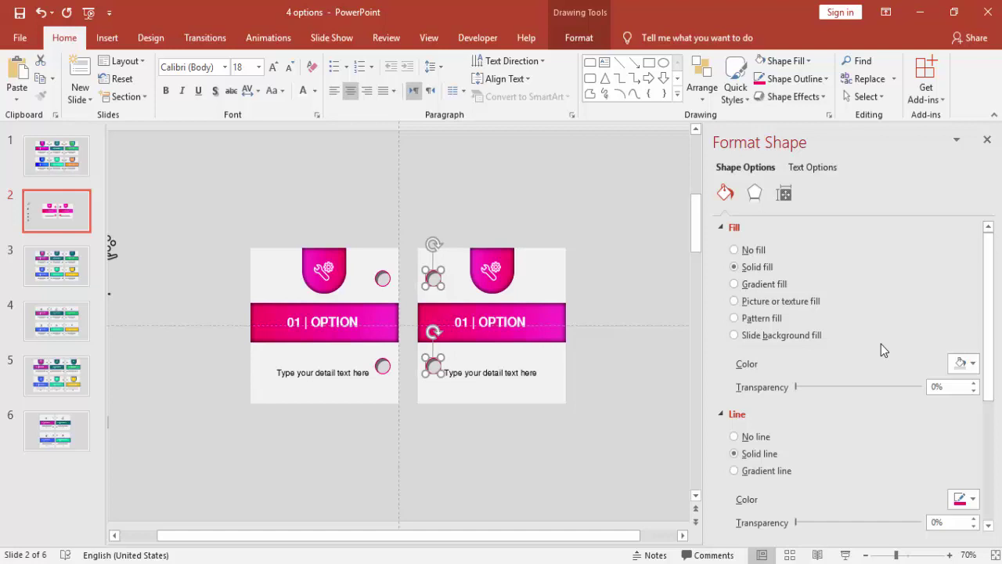
key(Left)
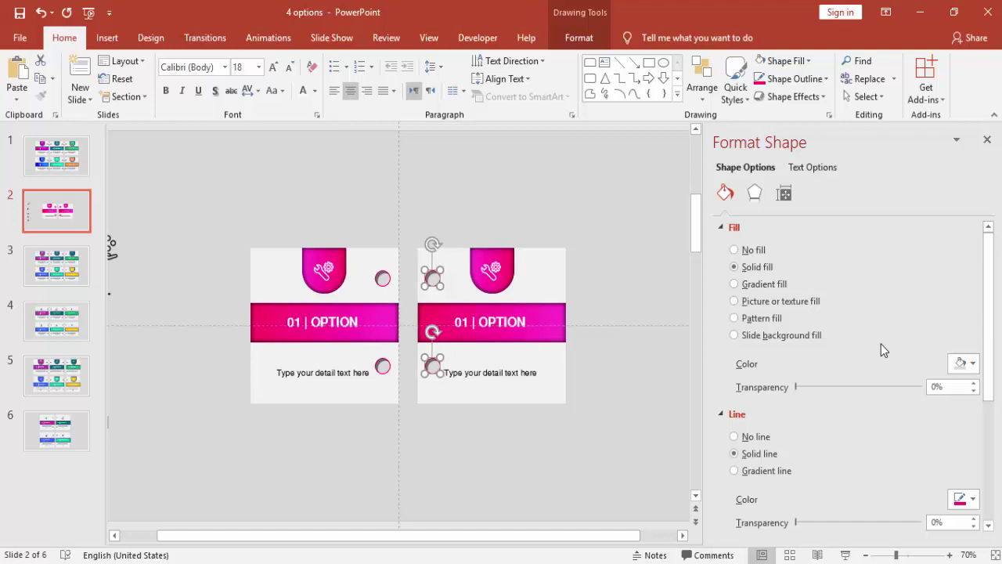
key(Right)
key(Right)
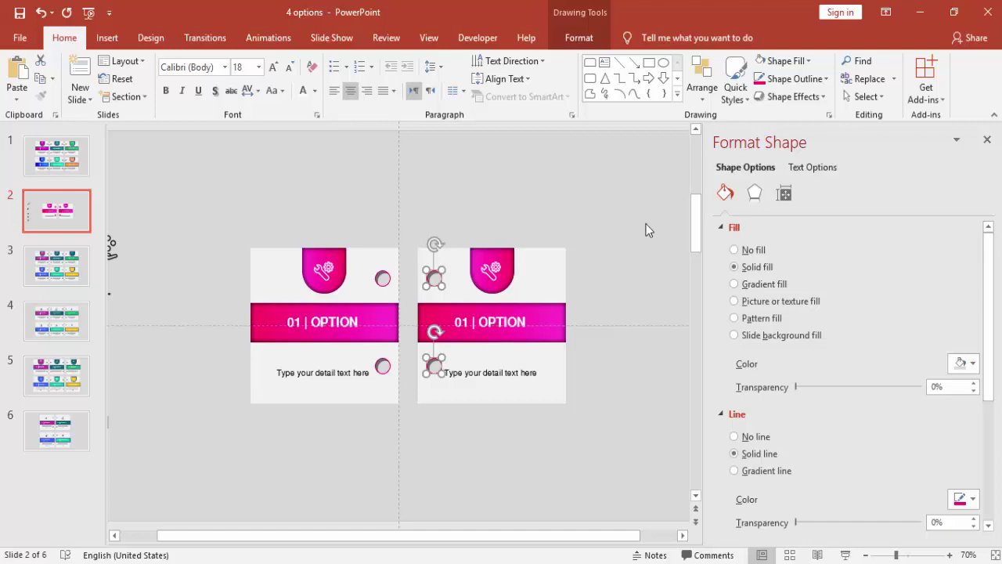
click(627, 218)
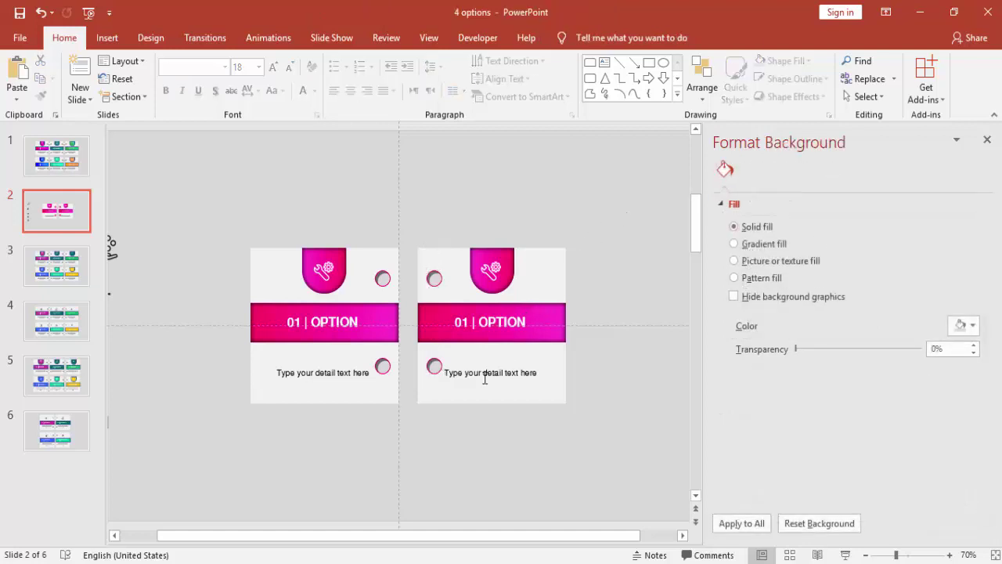
Step: Shift the left detail text up-left and the right detail text clear of its ring
click(317, 371)
drag(347, 366, 340, 362)
click(496, 371)
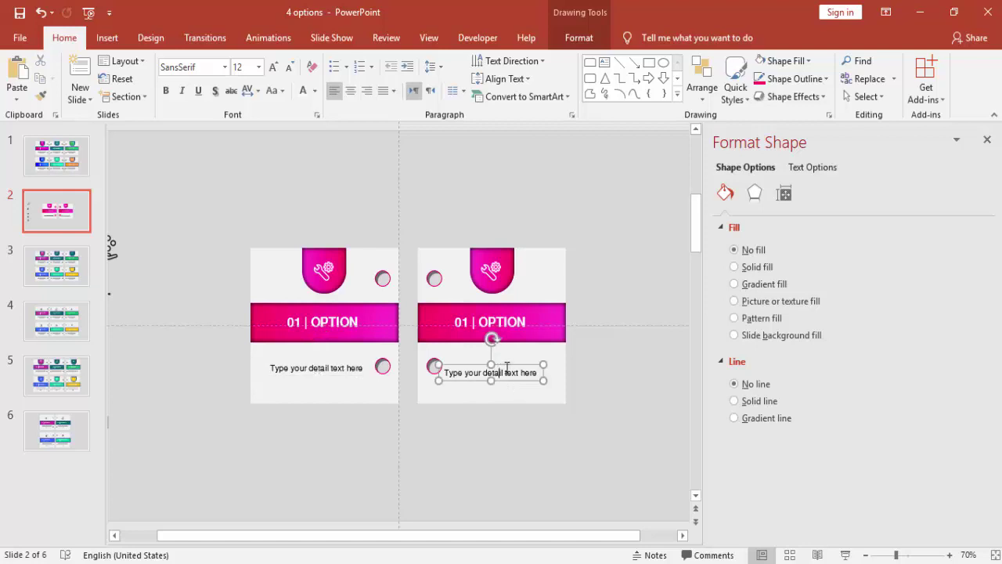
drag(512, 364, 512, 358)
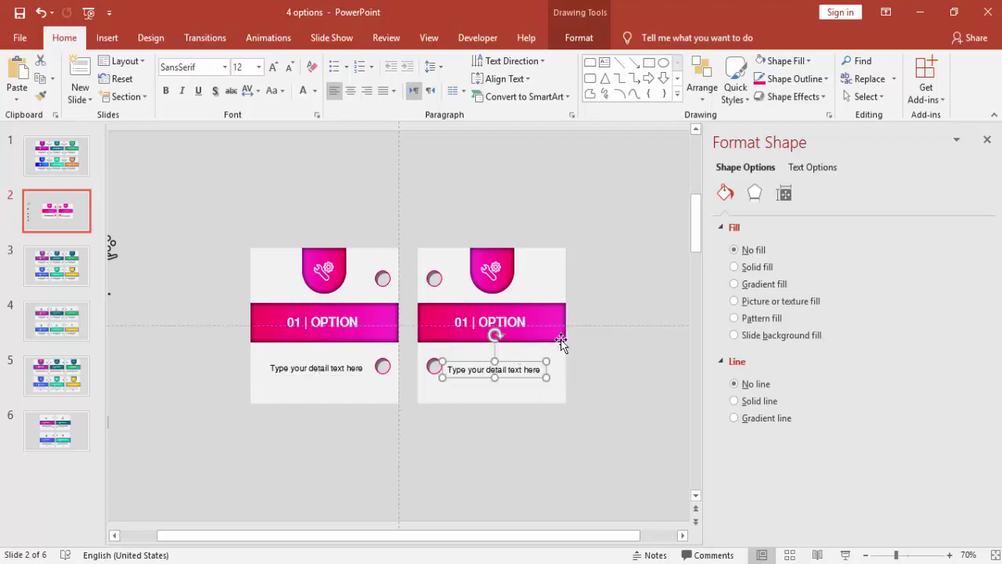
click(605, 301)
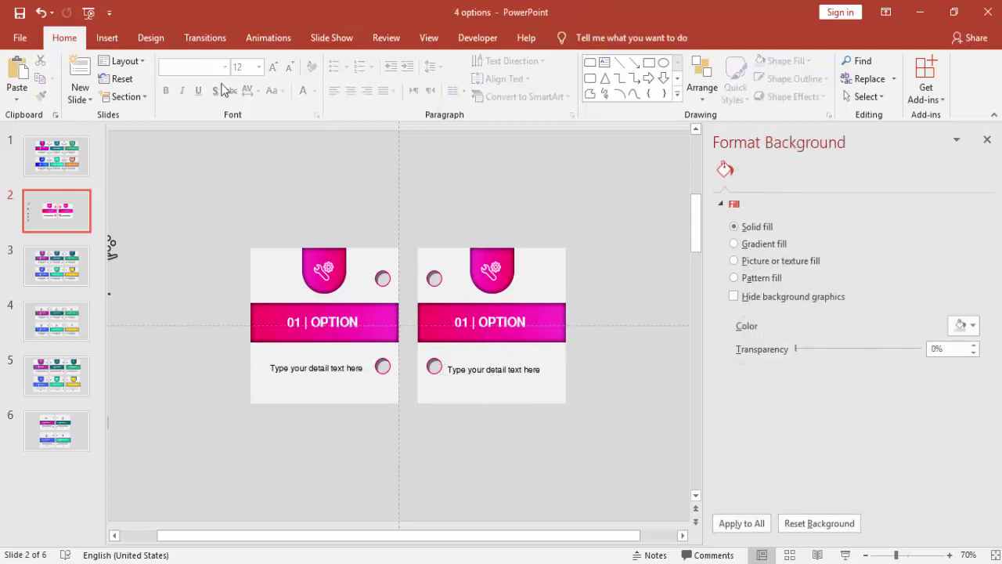
click(121, 43)
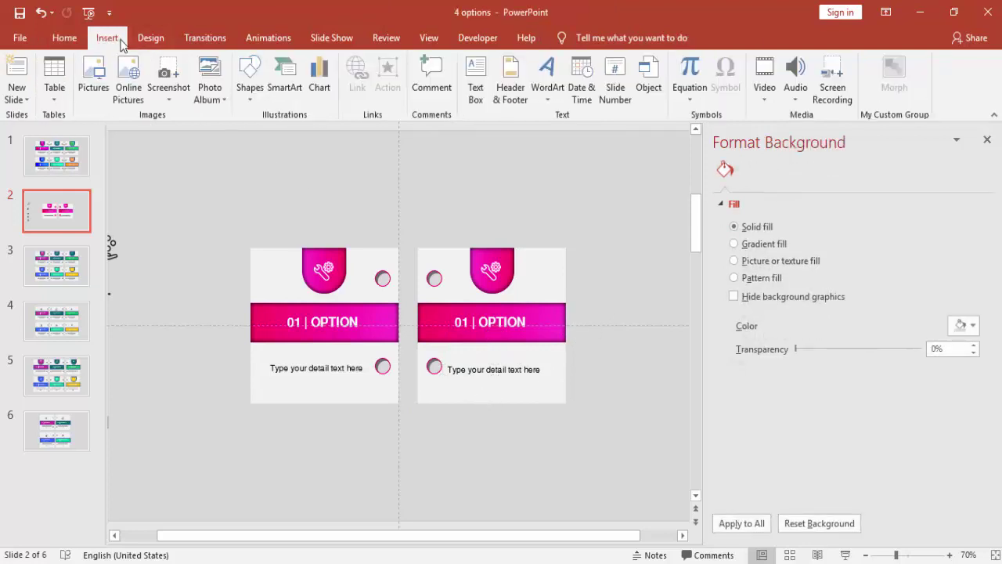
Step: Draw a 0.2" by 1.19" Flowchart: Terminator bar between the upper rings, with no outline
click(251, 99)
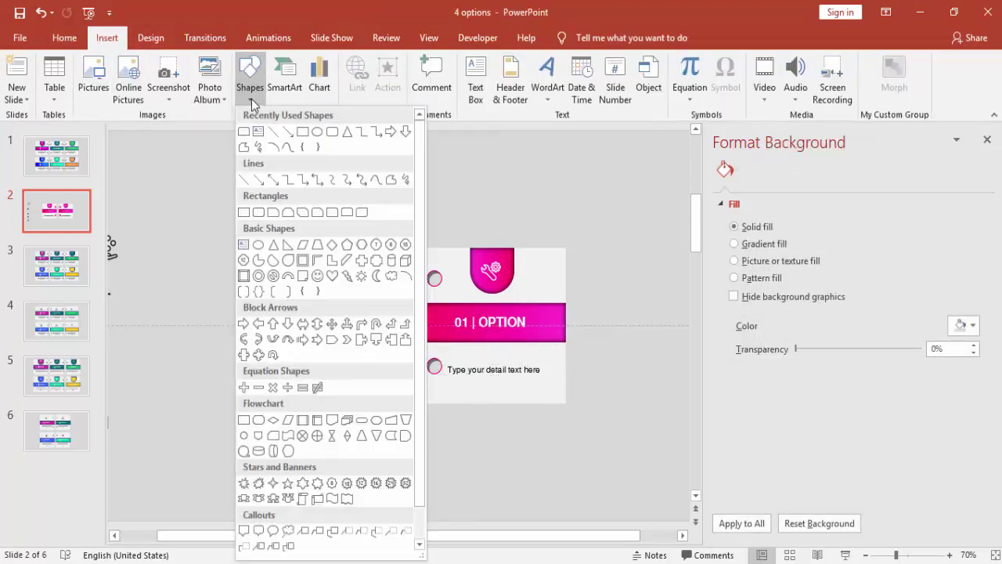
click(362, 422)
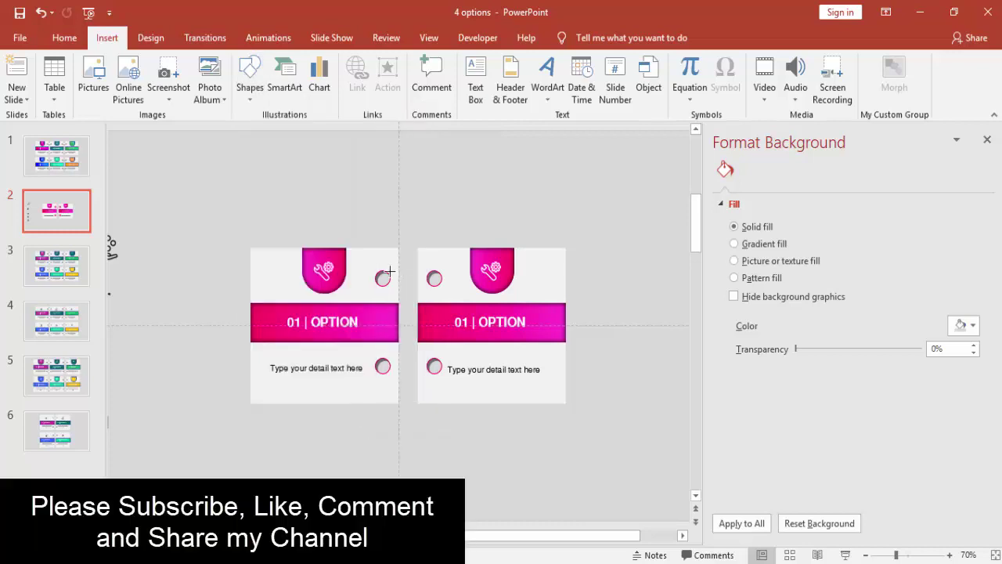
drag(382, 270, 444, 282)
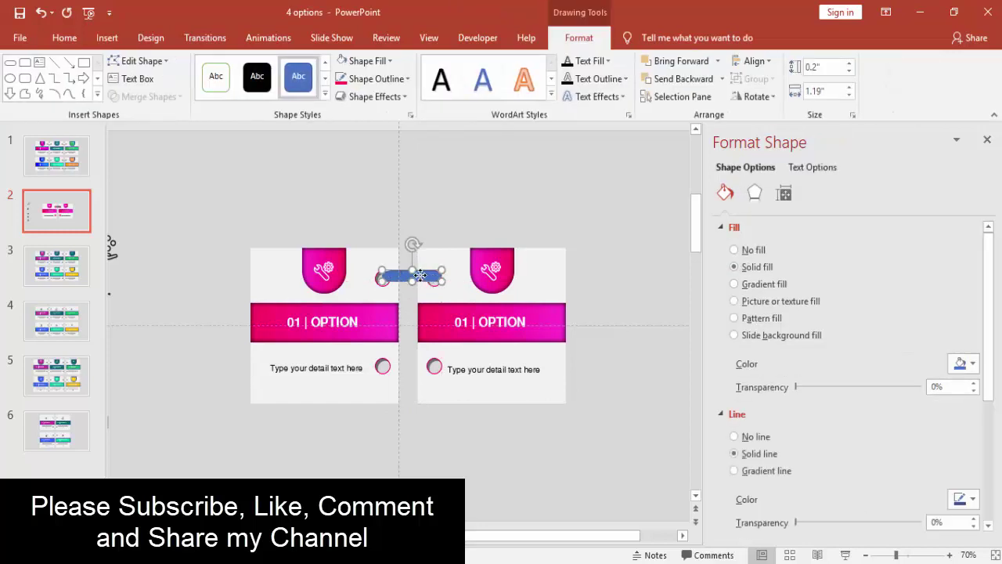
drag(421, 276, 419, 279)
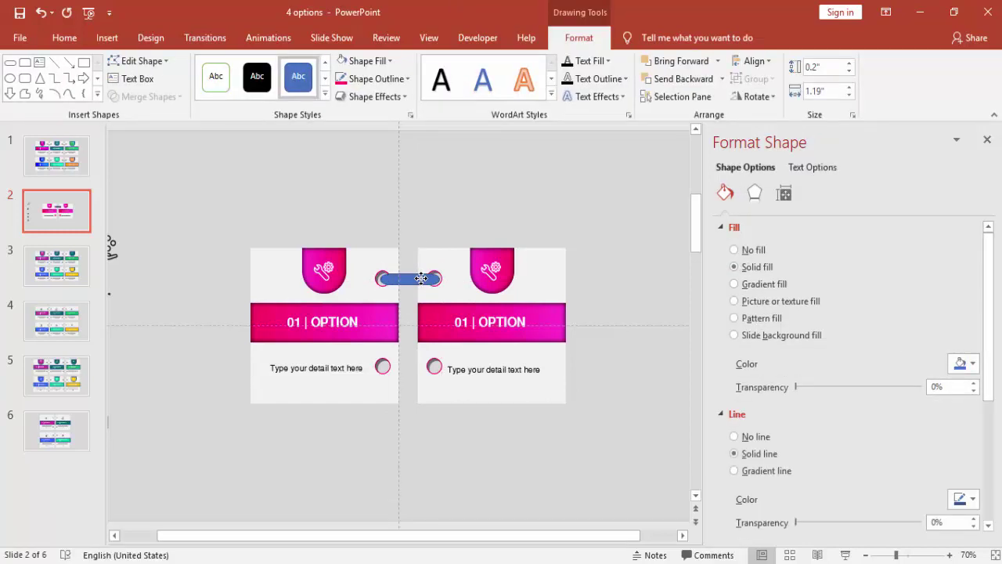
click(420, 279)
click(385, 83)
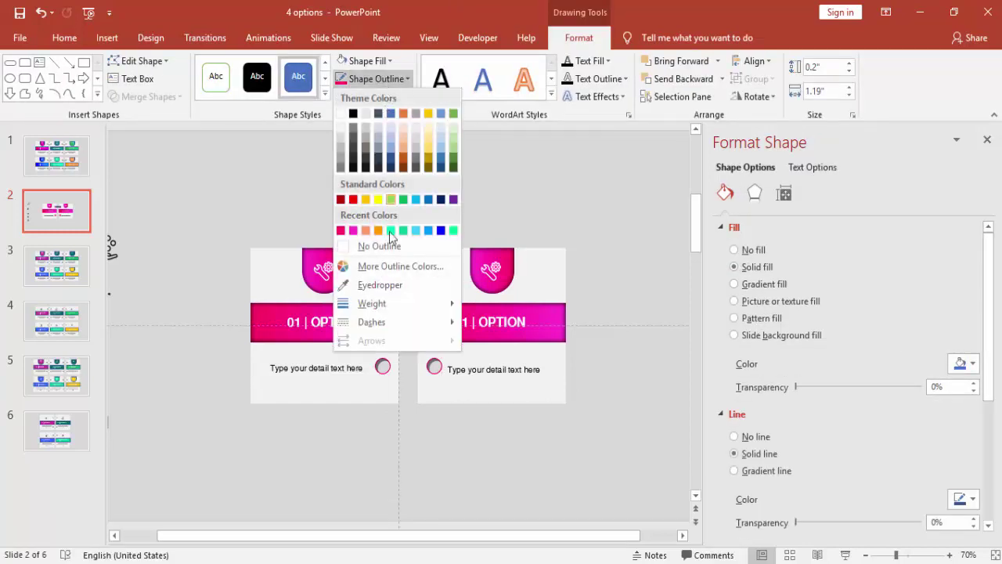
click(392, 238)
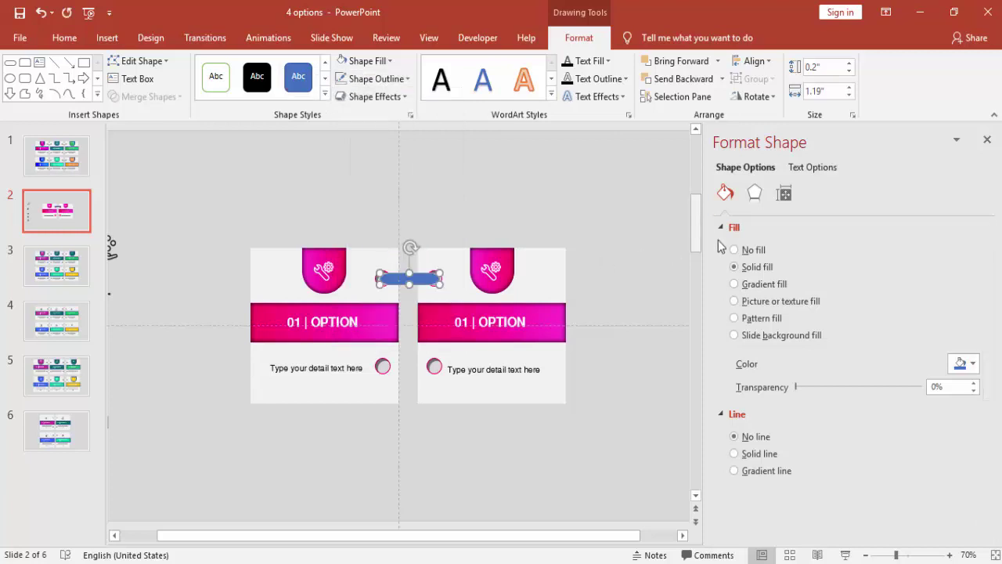
Step: Switch the bar to a gradient fill with both end stops dark gray
click(764, 284)
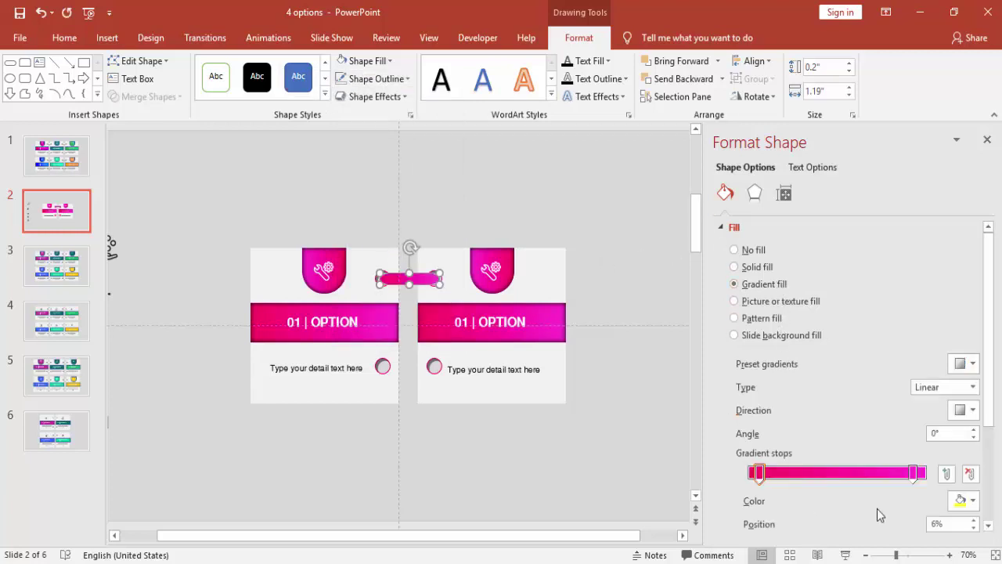
click(963, 501)
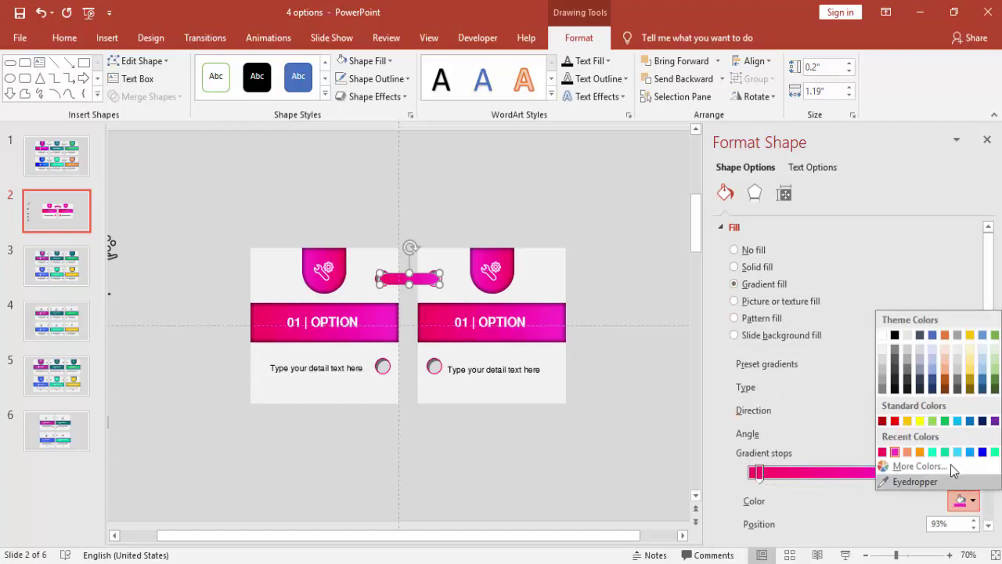
click(896, 362)
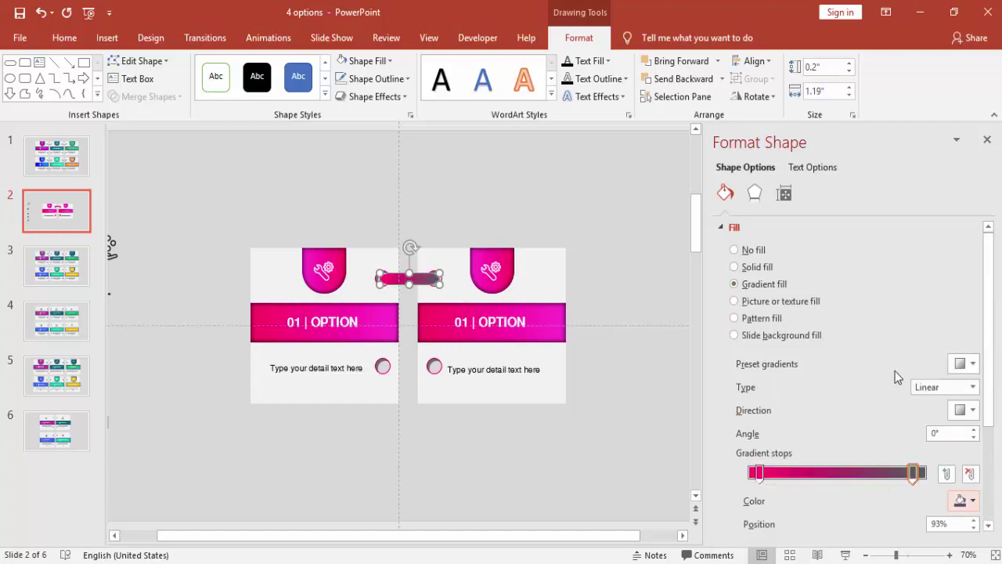
click(759, 473)
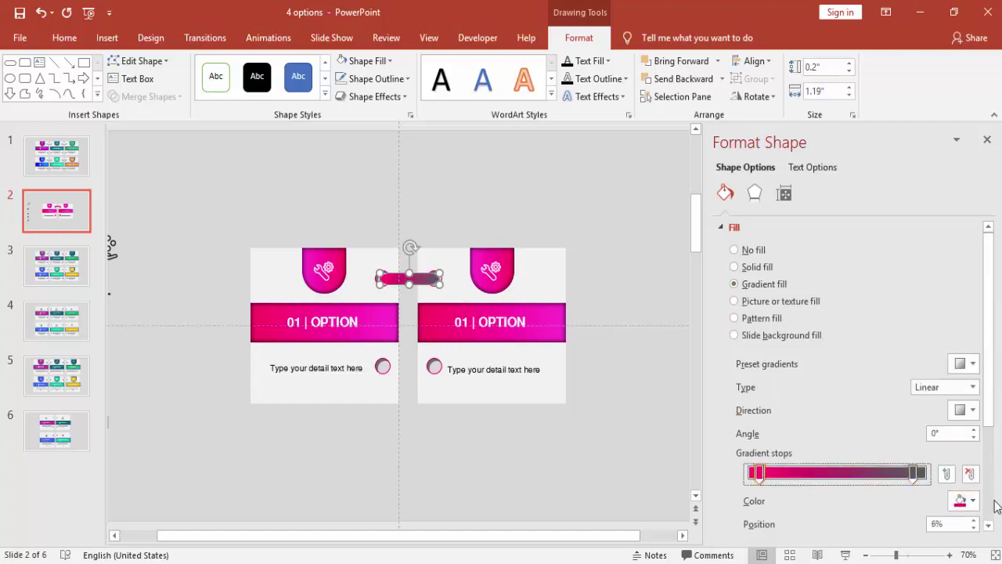
click(964, 500)
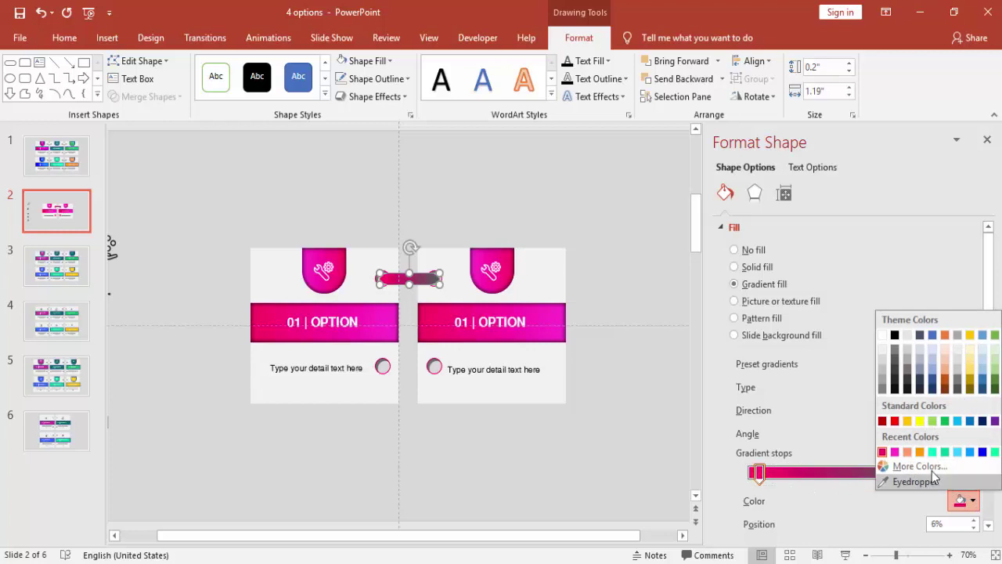
click(898, 363)
Step: Add light gray gradient stops at 21% and 78%
click(787, 473)
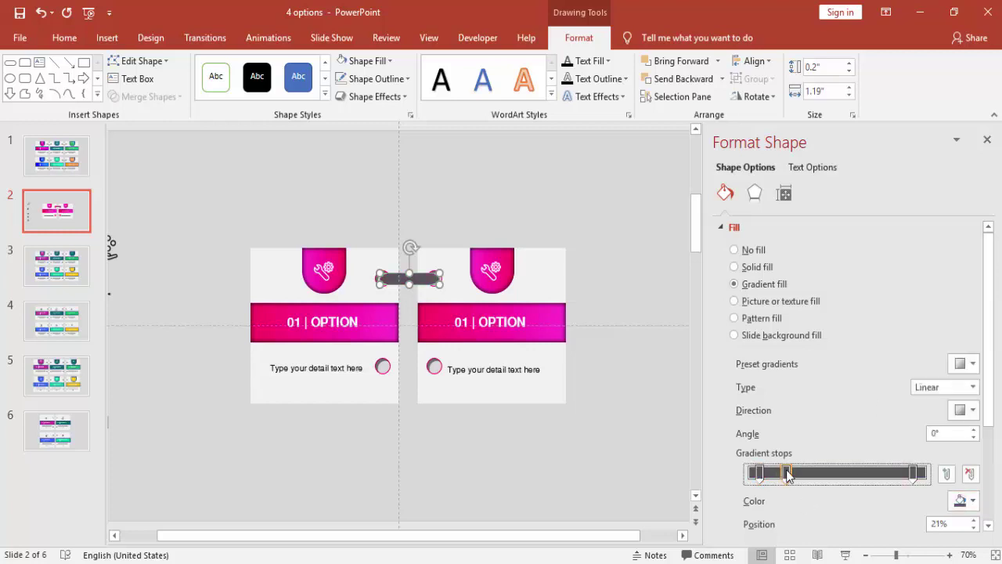
click(964, 500)
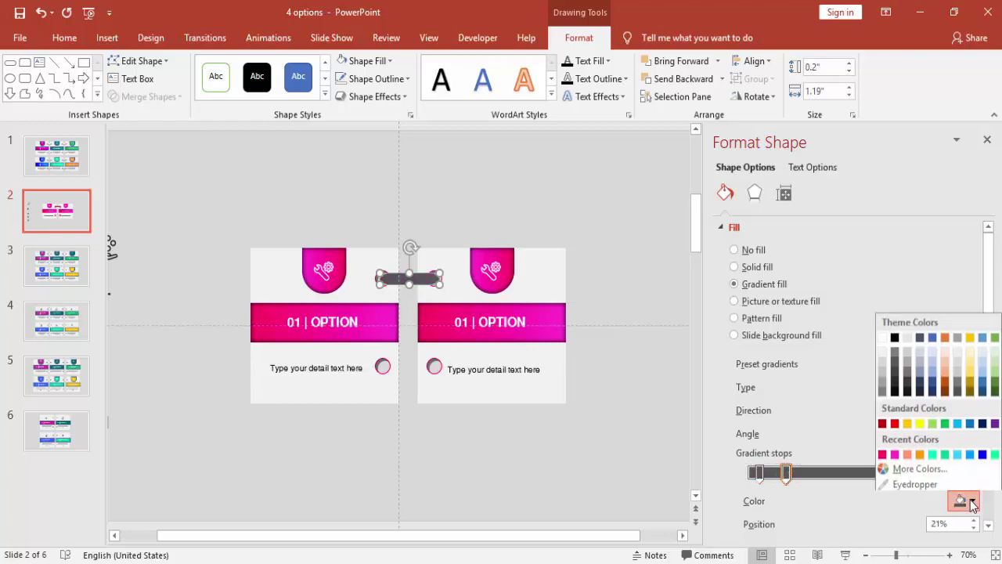
click(883, 369)
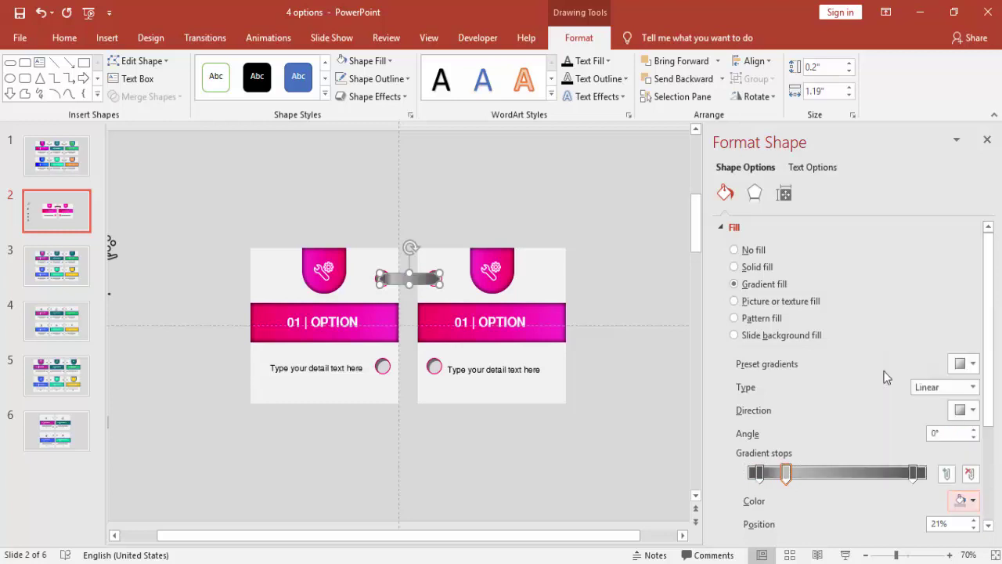
click(886, 472)
click(958, 498)
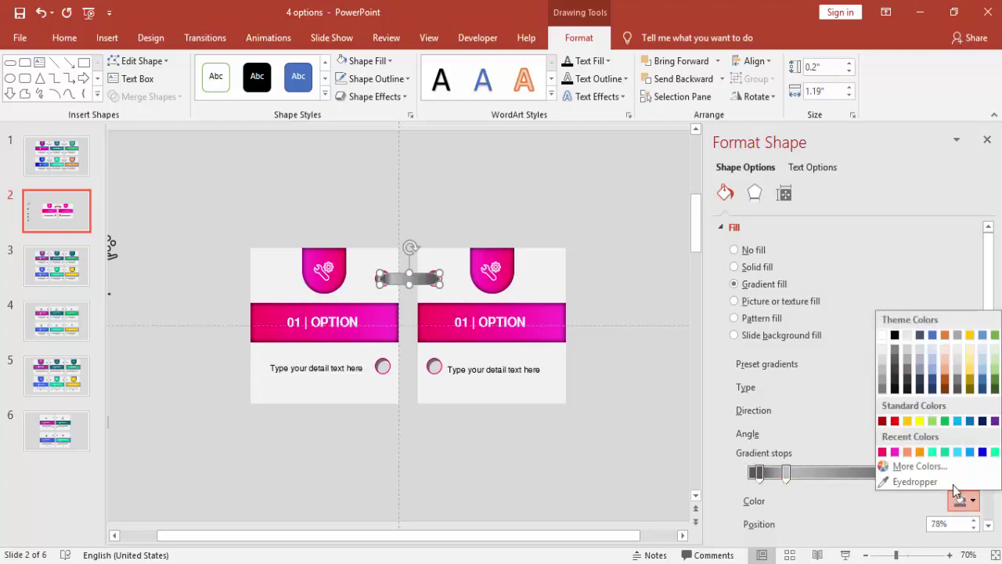
click(885, 379)
Step: Add white gradient stops at 41% and 62%
click(821, 473)
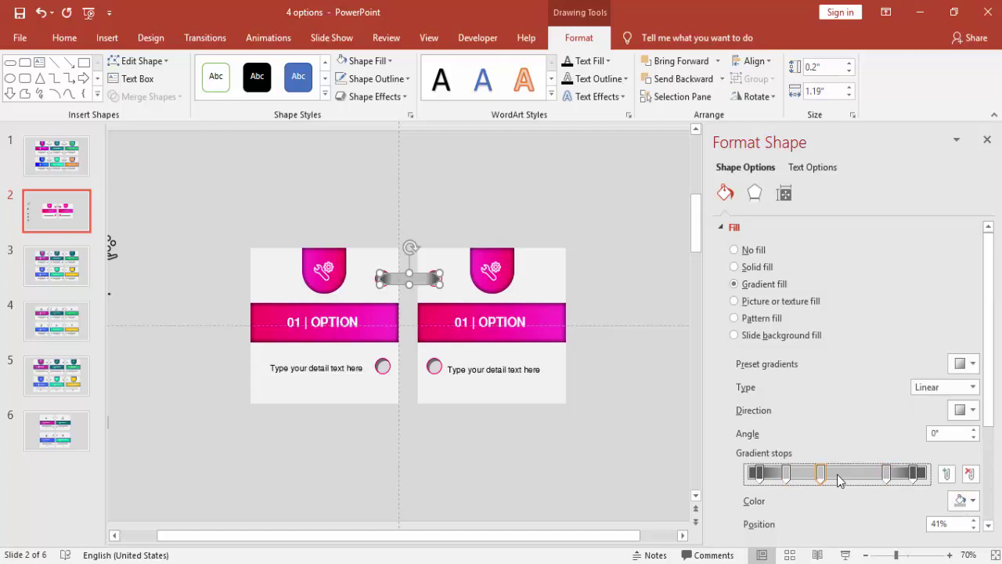
click(955, 505)
click(881, 335)
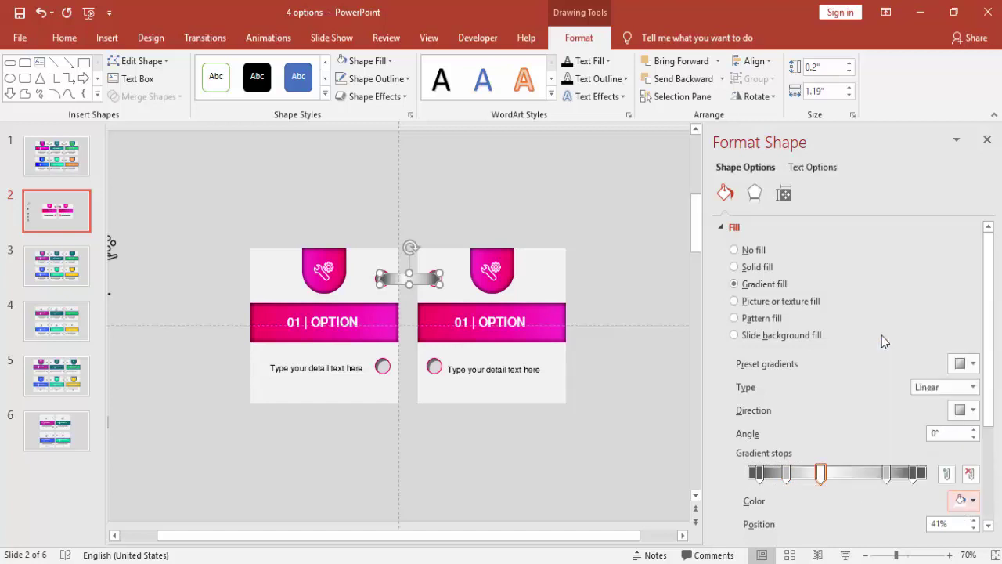
click(858, 473)
click(969, 505)
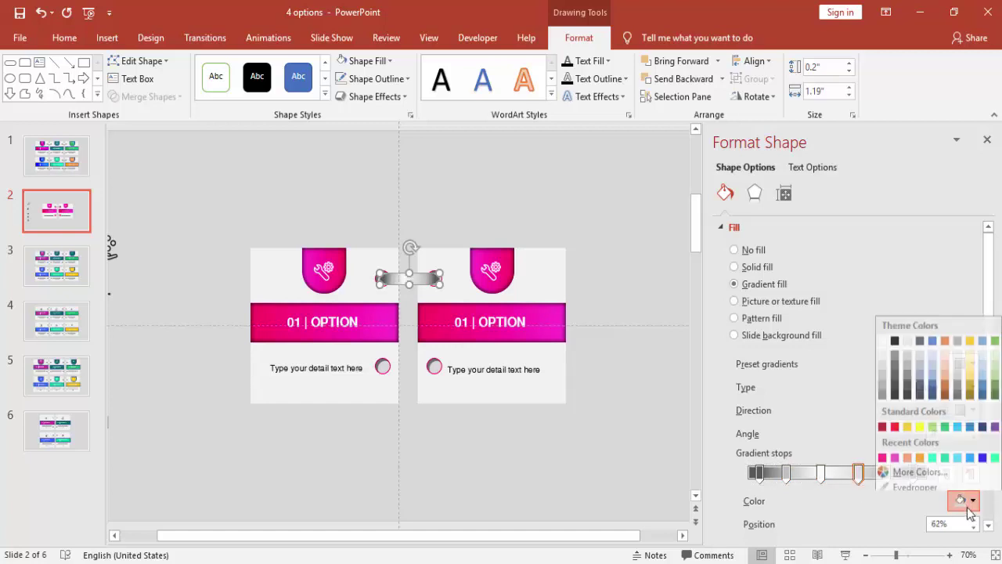
click(883, 335)
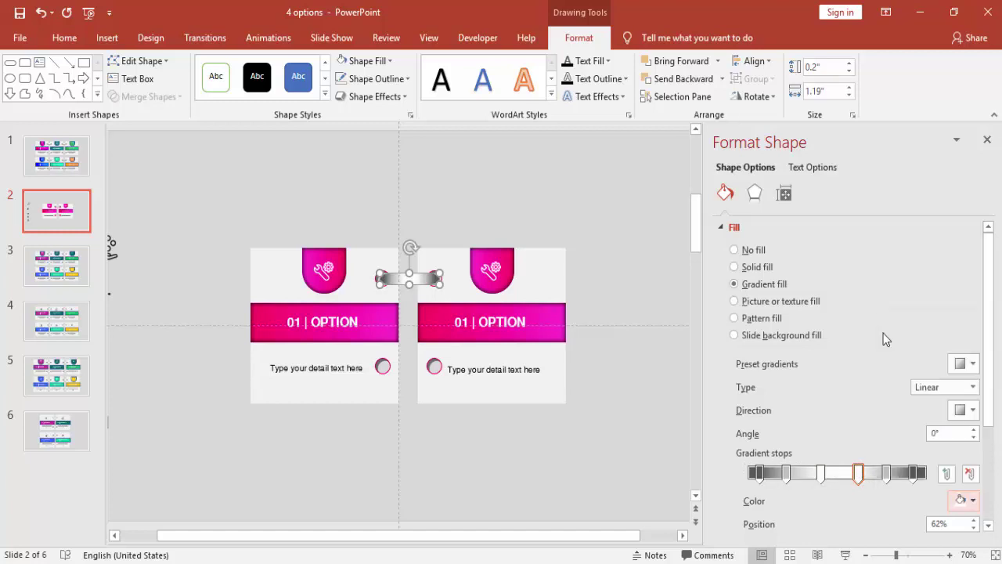
click(590, 317)
click(423, 279)
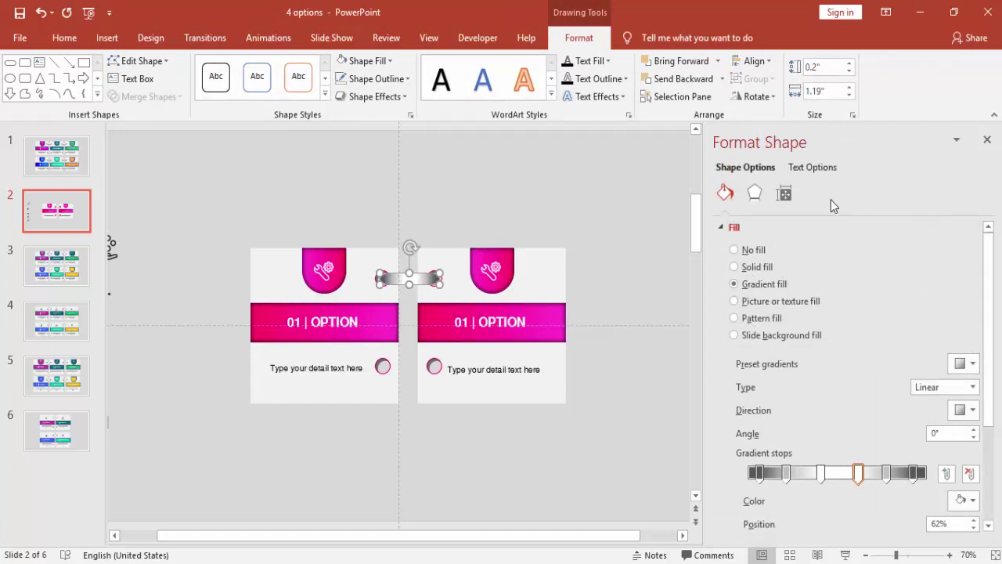
Step: Give the connector a 6 pt Angle top bevel
click(755, 193)
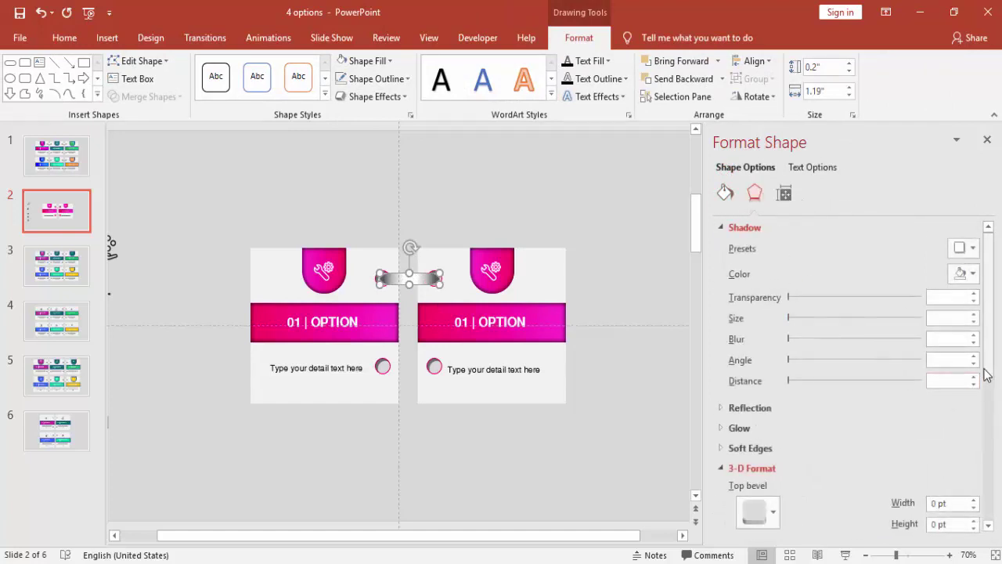
drag(993, 358, 992, 405)
click(771, 413)
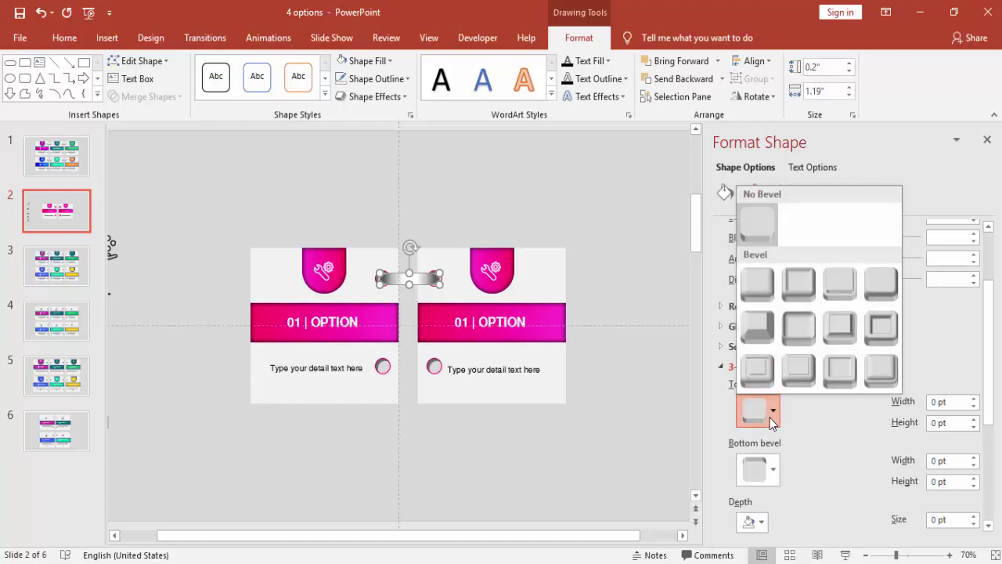
click(753, 328)
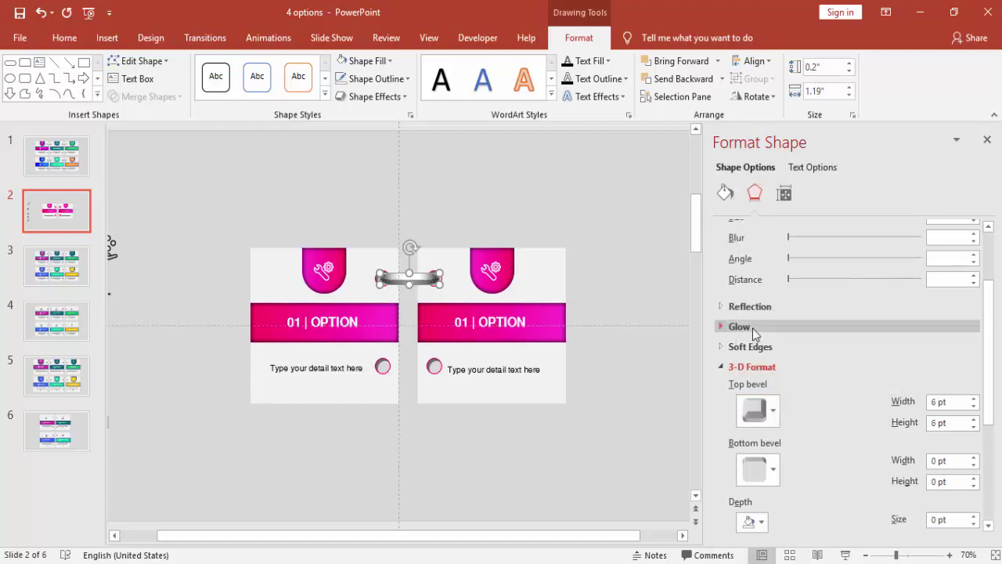
click(598, 273)
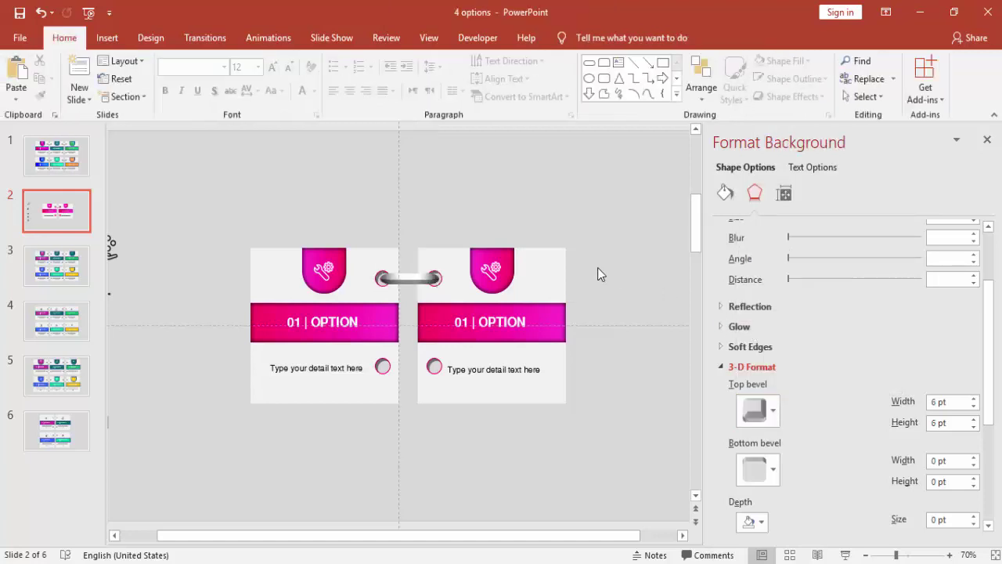
Step: Copy the connector down to bridge the lower pair of rings
click(403, 280)
mouse_move(421, 288)
mouse_down()
mouse_move(430, 298)
mouse_move(421, 368)
mouse_up()
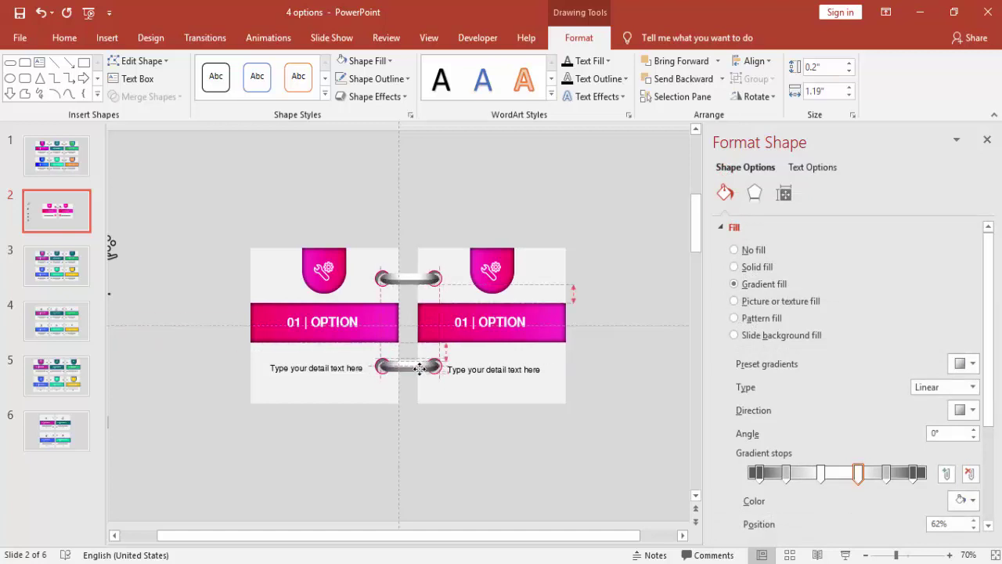
click(584, 304)
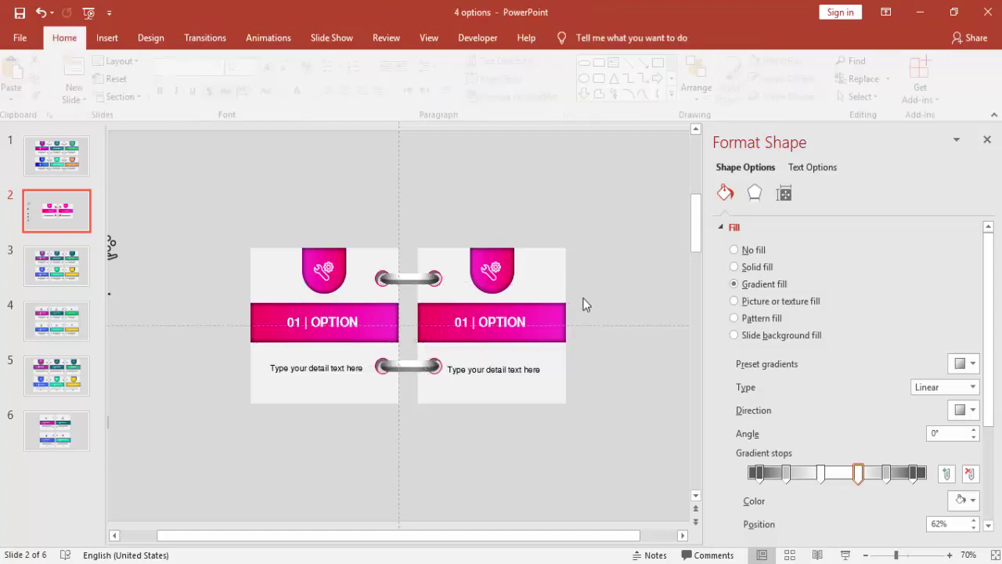
click(548, 321)
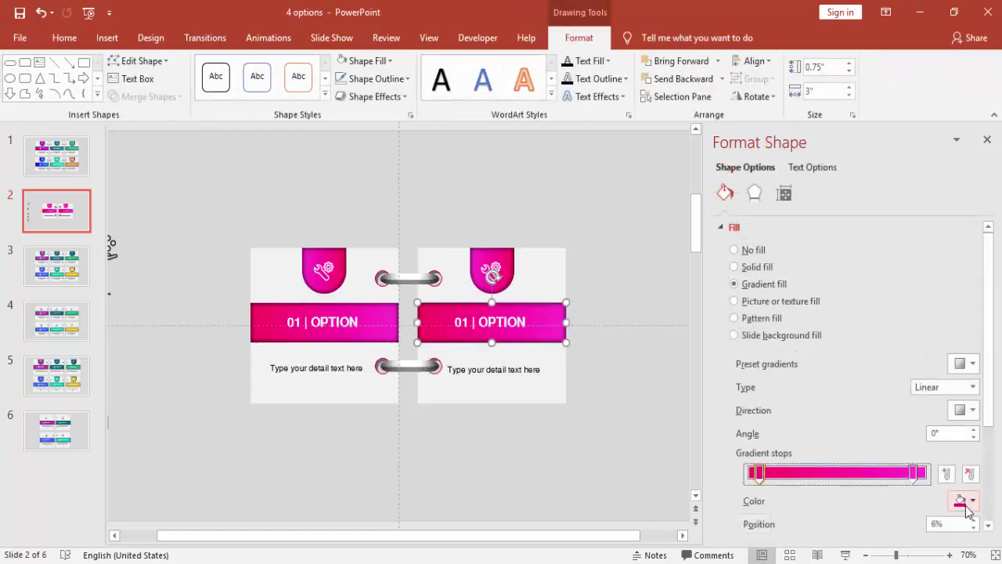
Step: Set both gradient stops of the right card's option bar to teal
click(969, 501)
click(900, 464)
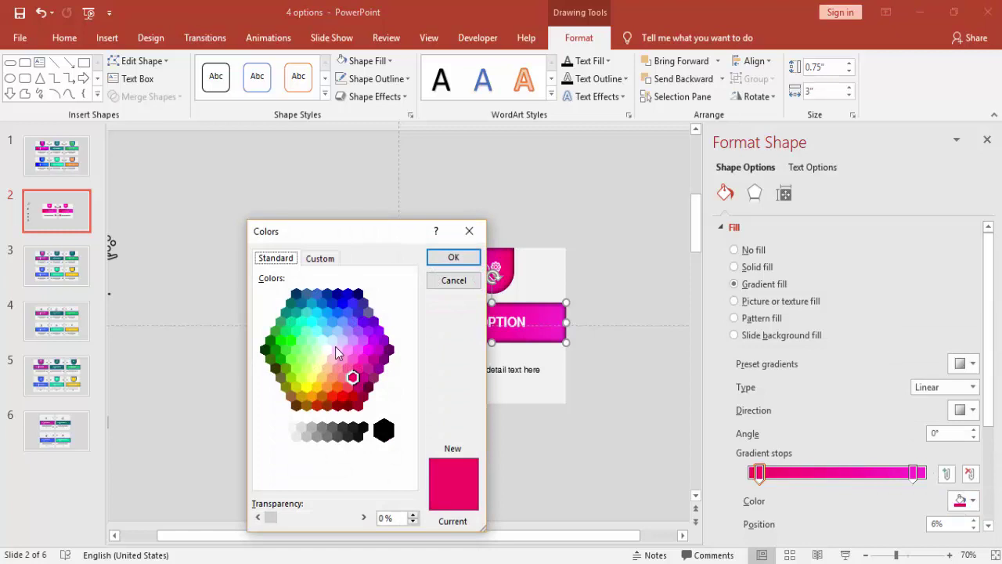
click(290, 303)
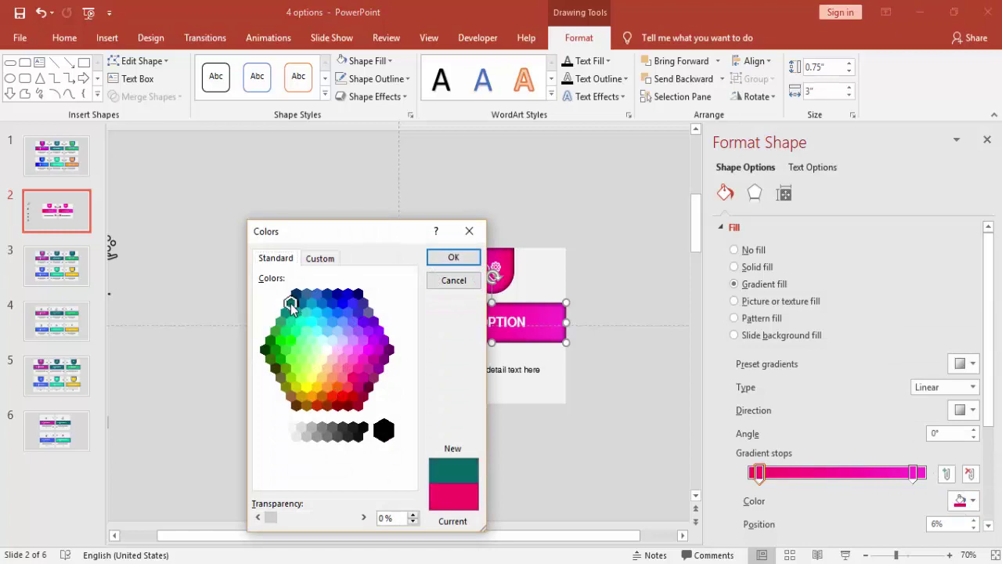
click(442, 260)
click(913, 473)
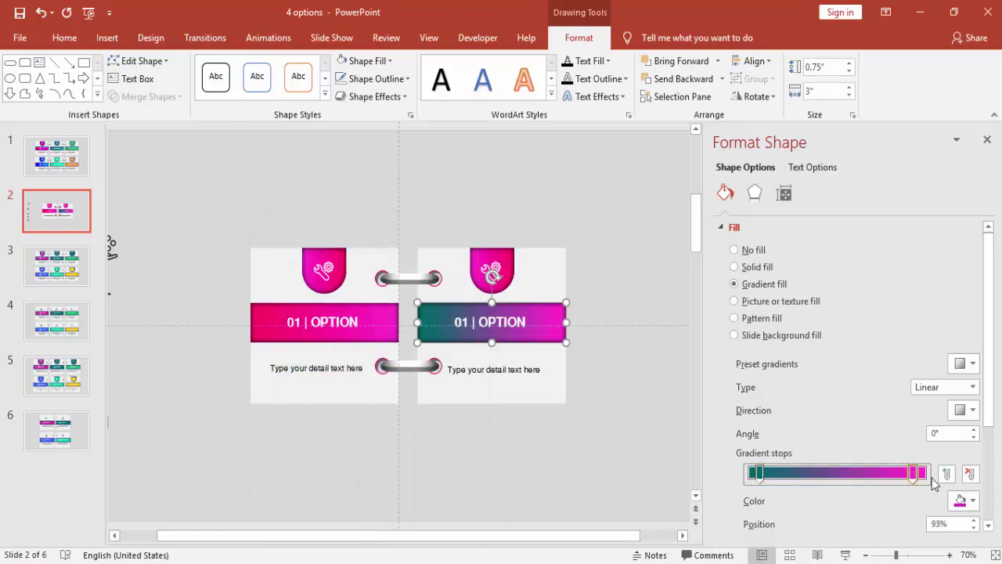
click(971, 501)
click(916, 463)
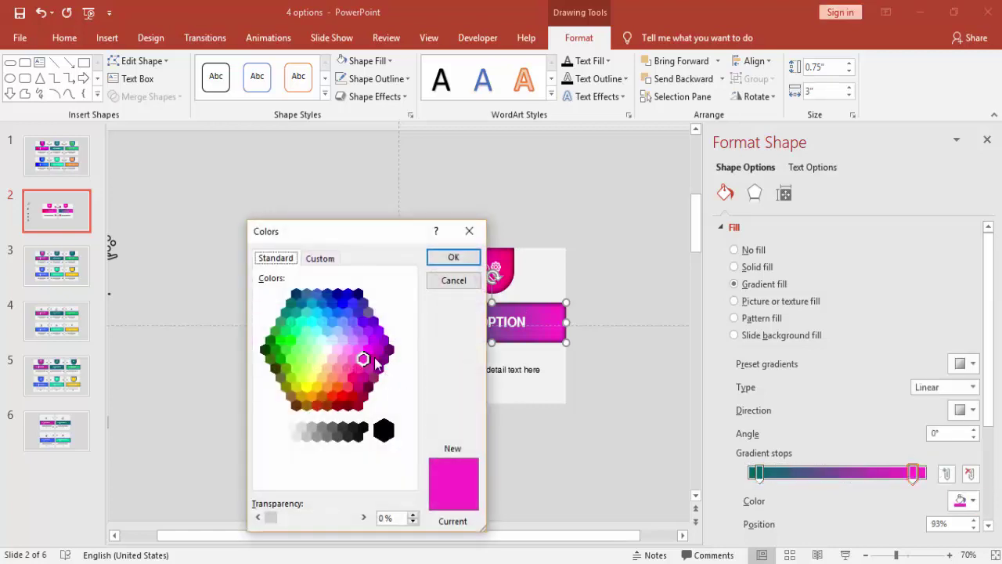
click(300, 317)
click(454, 256)
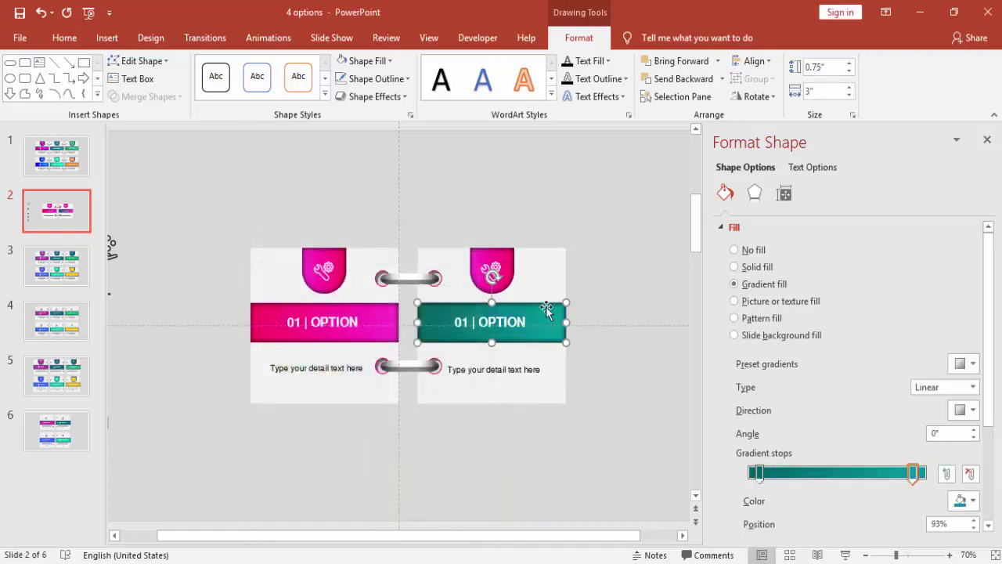
Step: Format-paint the teal styling onto the right card's shield
click(64, 37)
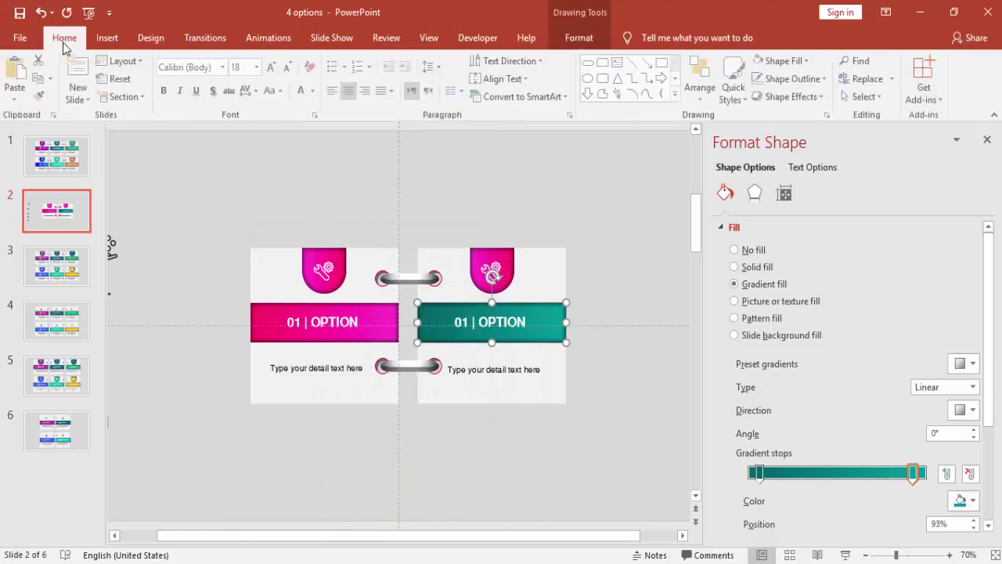
click(40, 95)
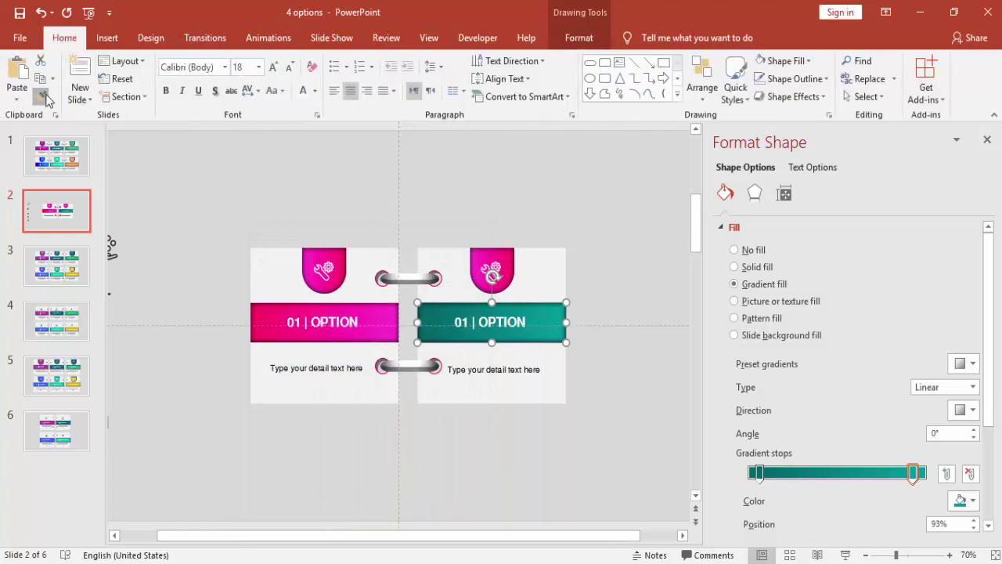
click(508, 264)
click(605, 239)
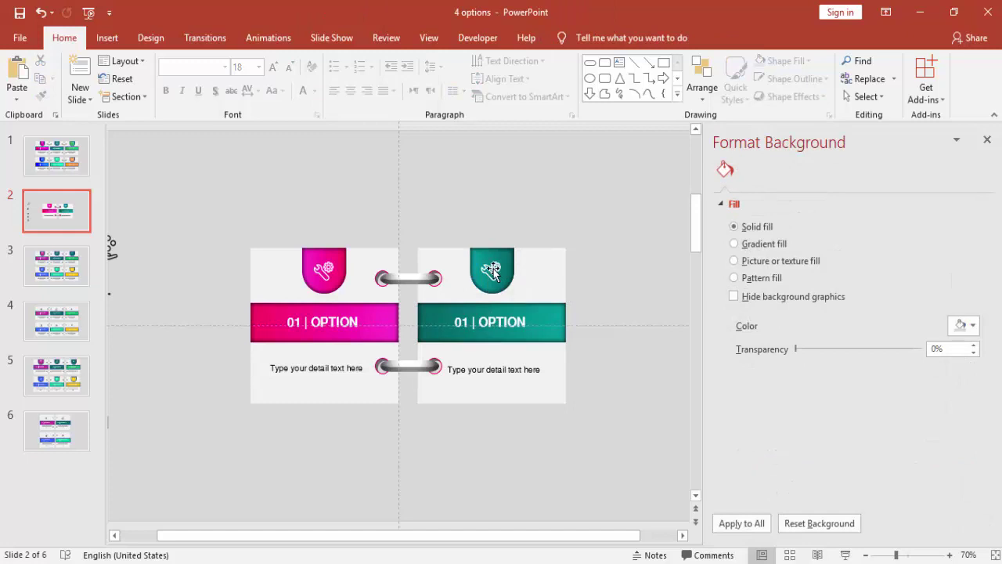
Step: Delete the wrench icon and move the hand-gear icon onto the teal shield
click(493, 270)
key(Delete)
drag(315, 532, 278, 534)
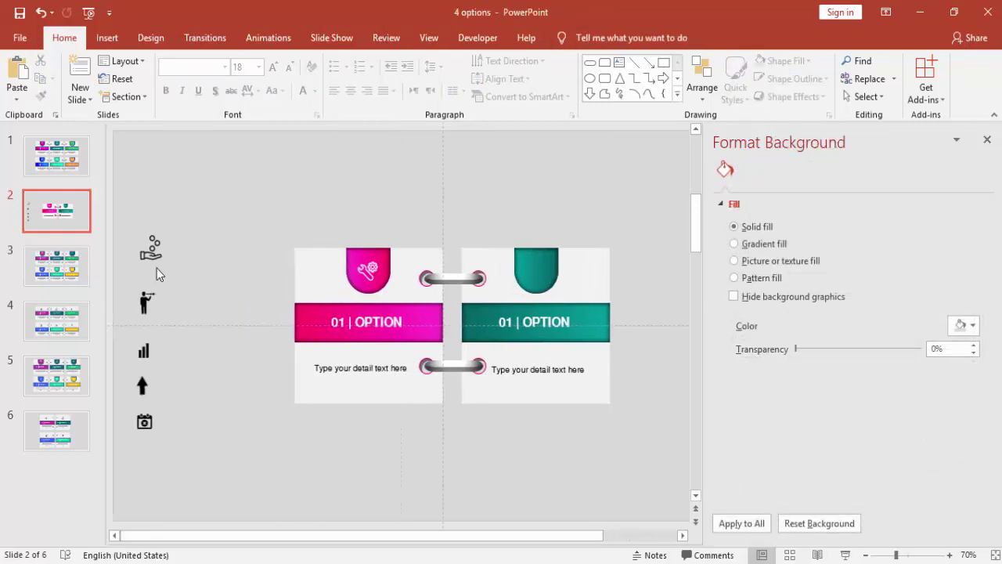
drag(159, 254, 539, 269)
Step: Bring the hand icon in front of the teal shield
click(576, 37)
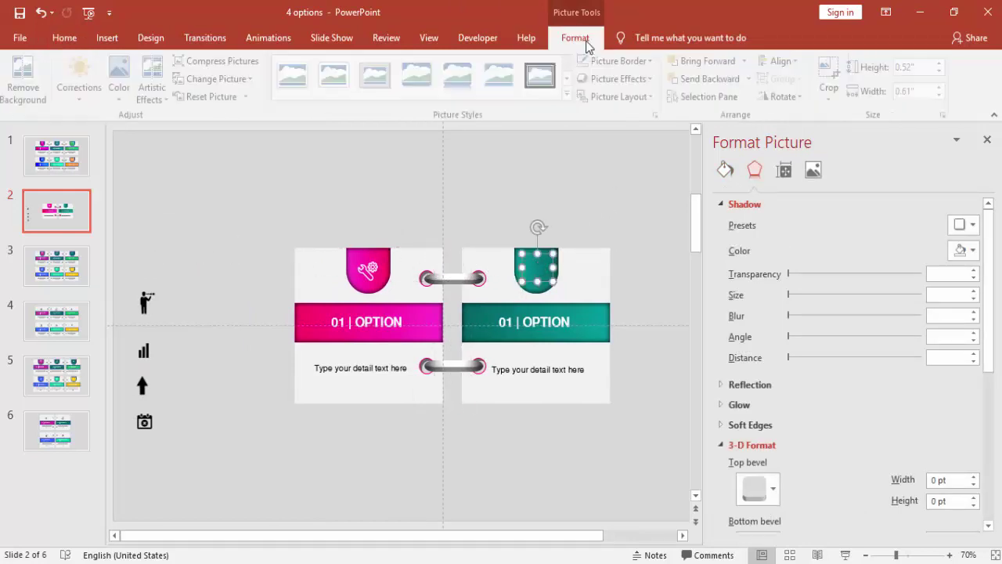
click(748, 61)
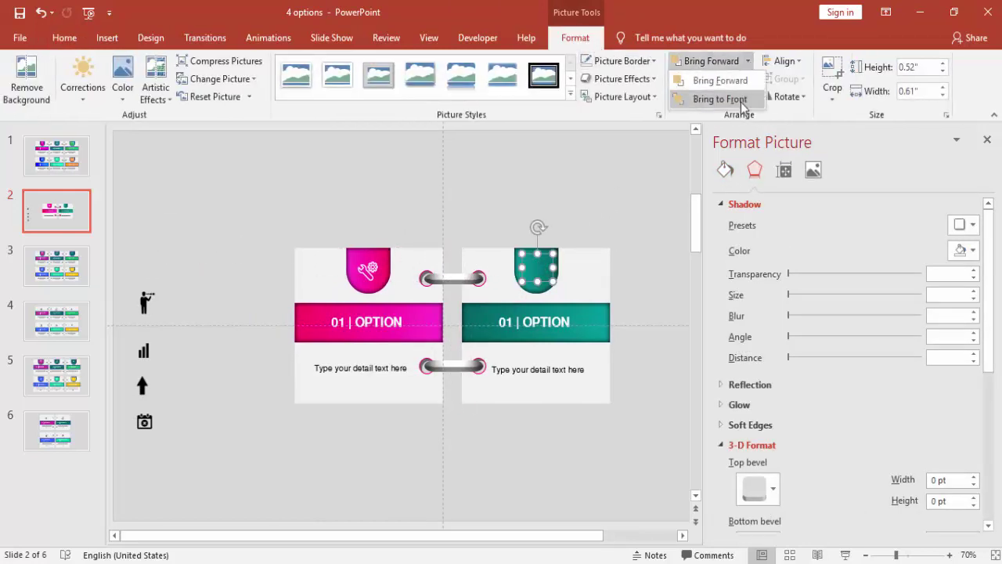
click(742, 100)
Step: Raise the hand icon's brightness to 100% so it turns white, then preview the slide full screen
click(813, 171)
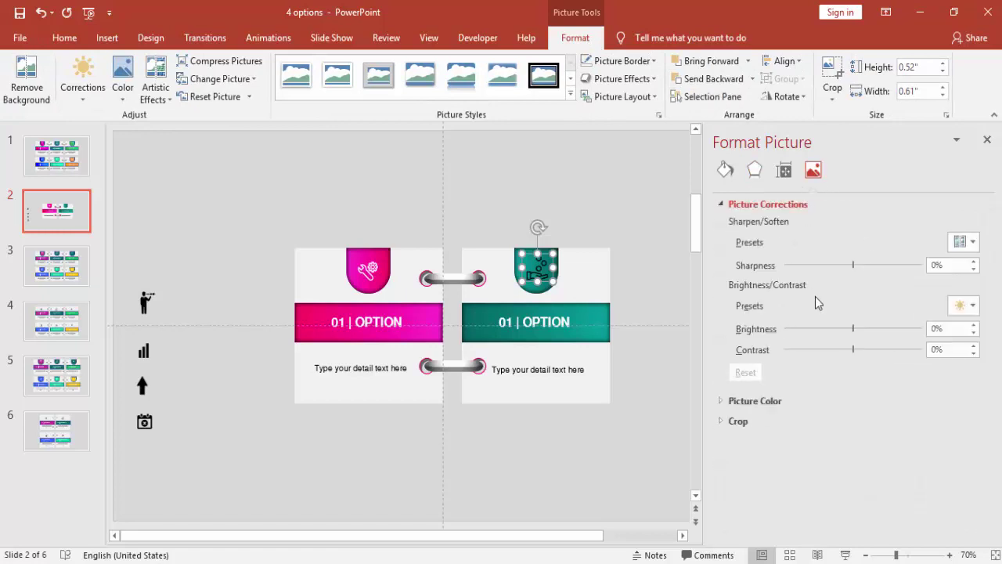
drag(853, 329, 923, 329)
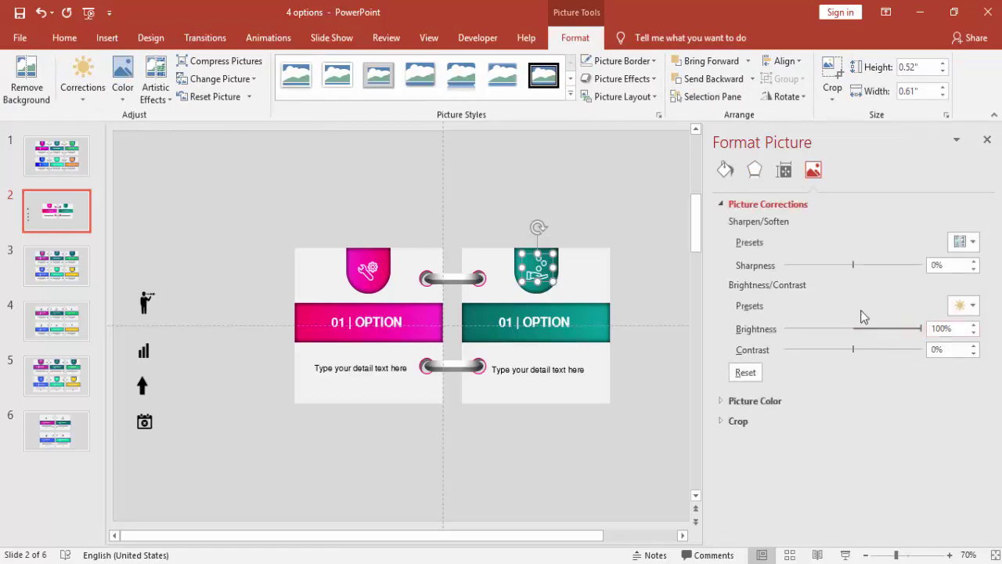
click(666, 241)
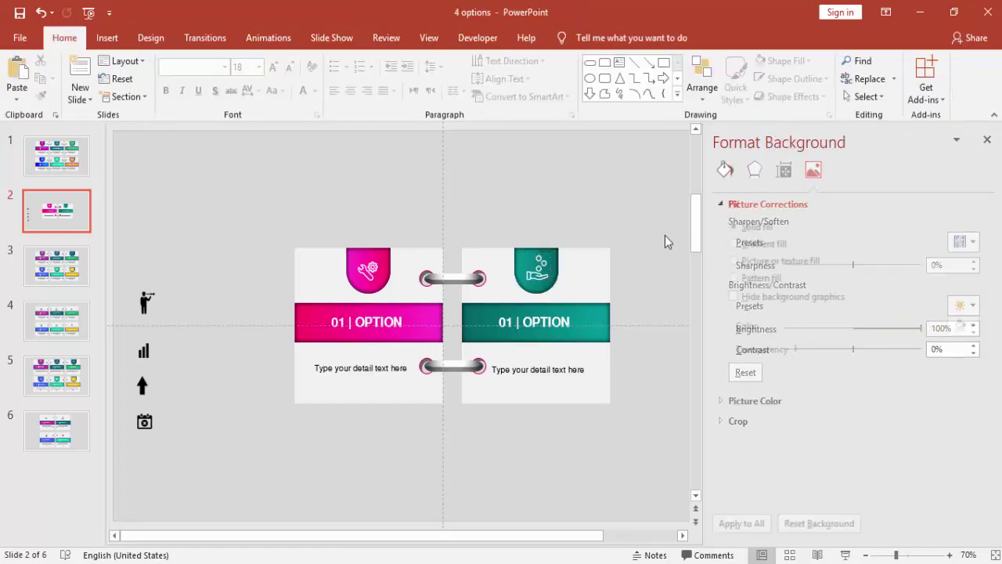
click(845, 555)
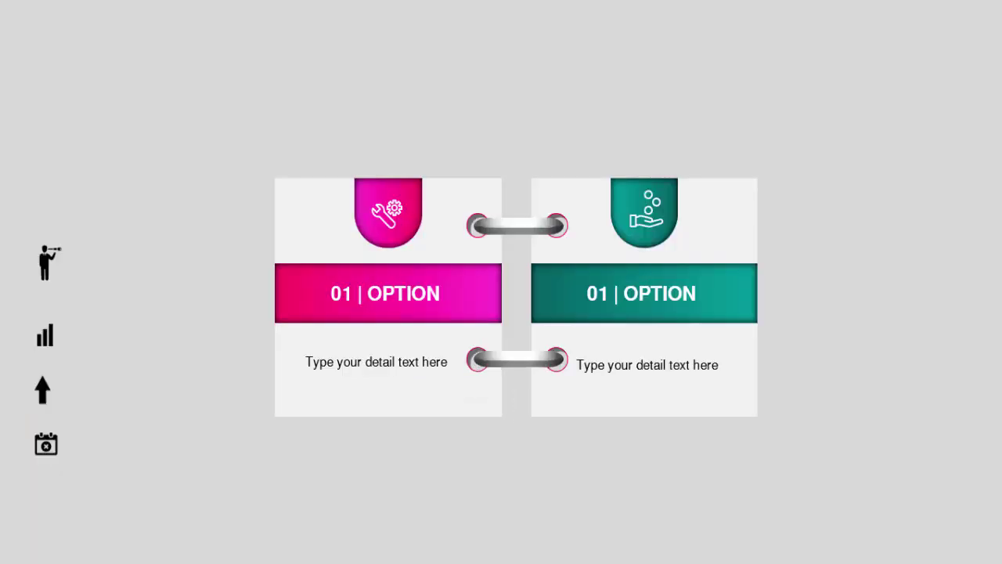
key(Escape)
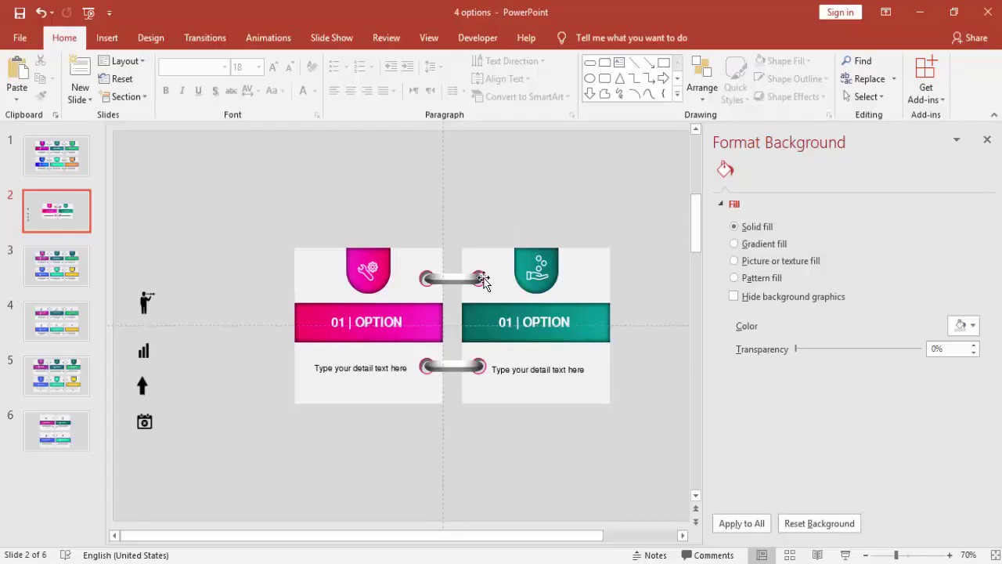
Step: Give the ring at the top connector's right end a teal outline
click(481, 278)
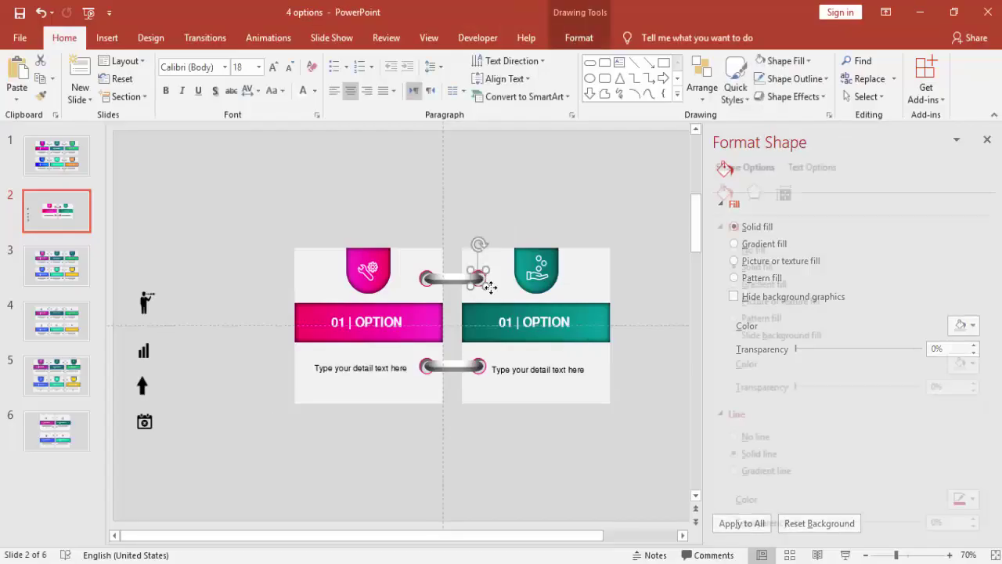
click(579, 39)
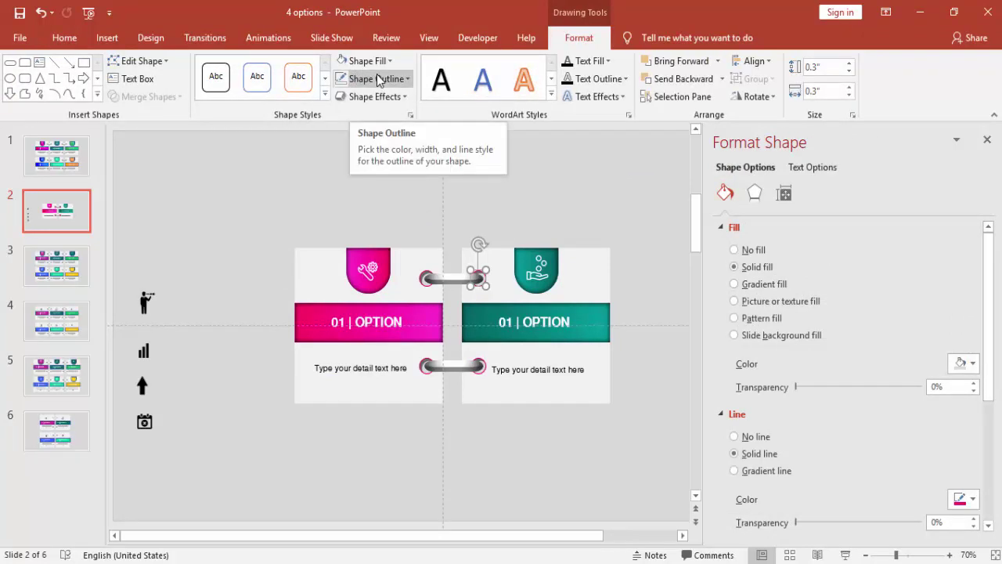
click(387, 81)
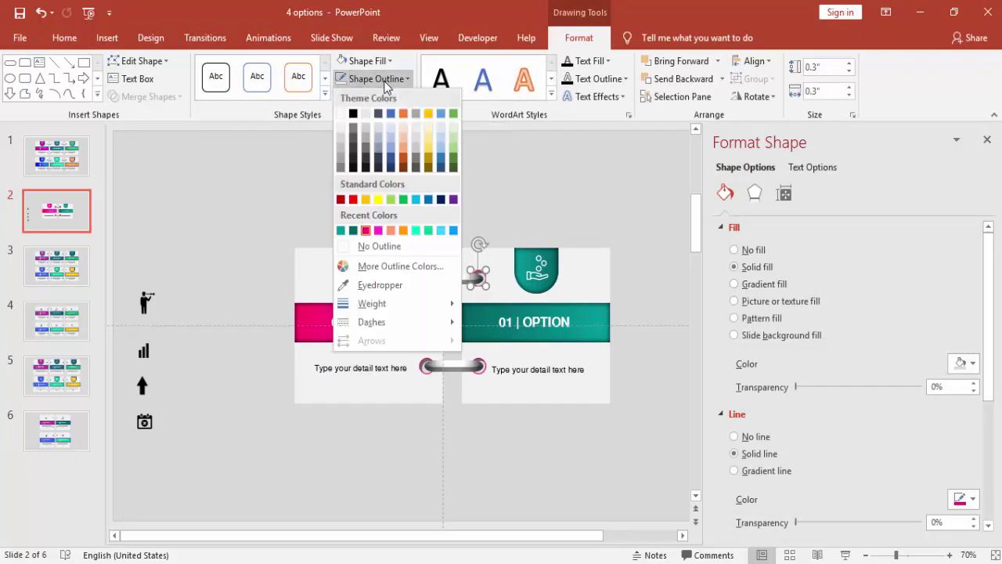
click(354, 231)
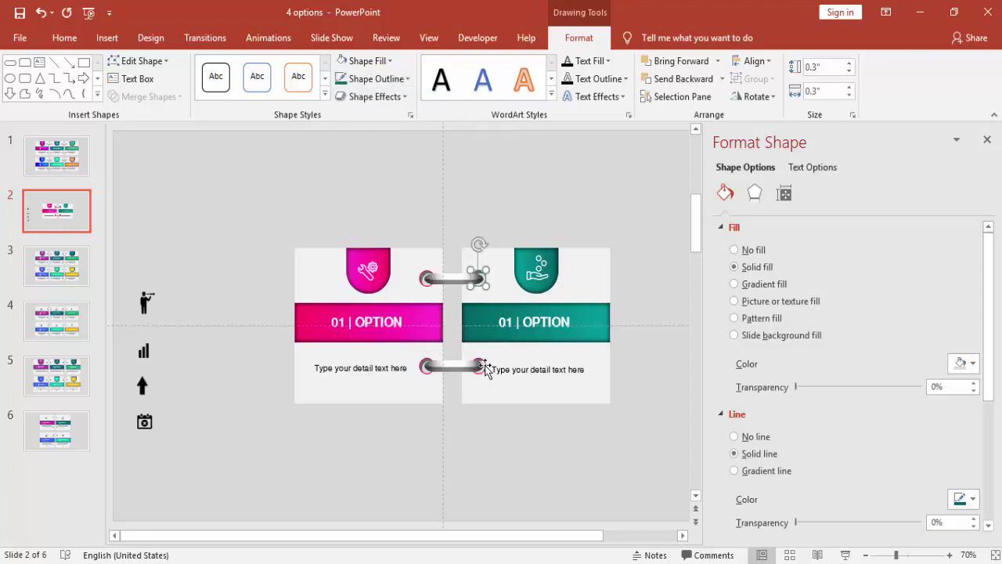
Step: Check the lower connector's right-end ring without changing its outline, then preview the slide full screen
click(481, 364)
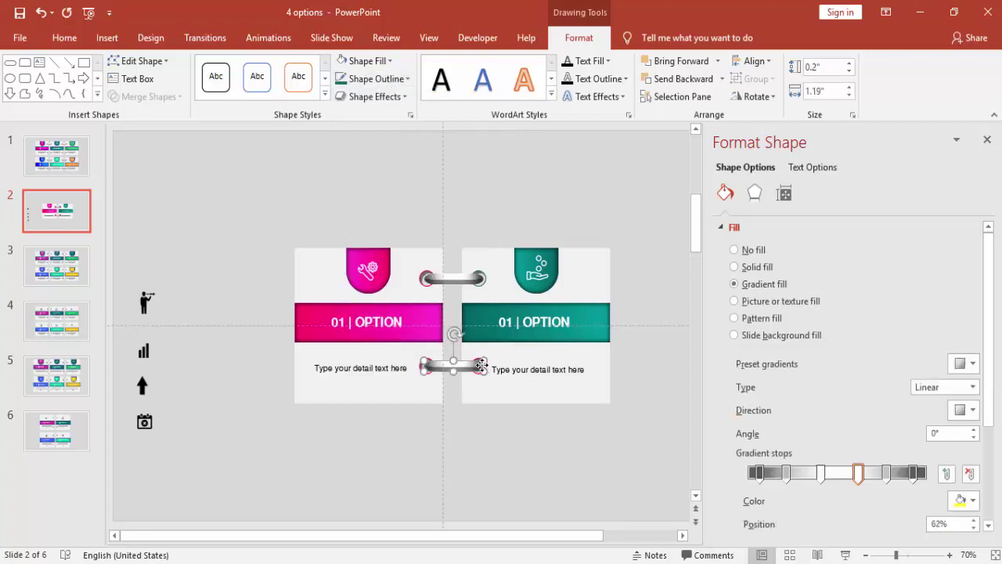
click(354, 80)
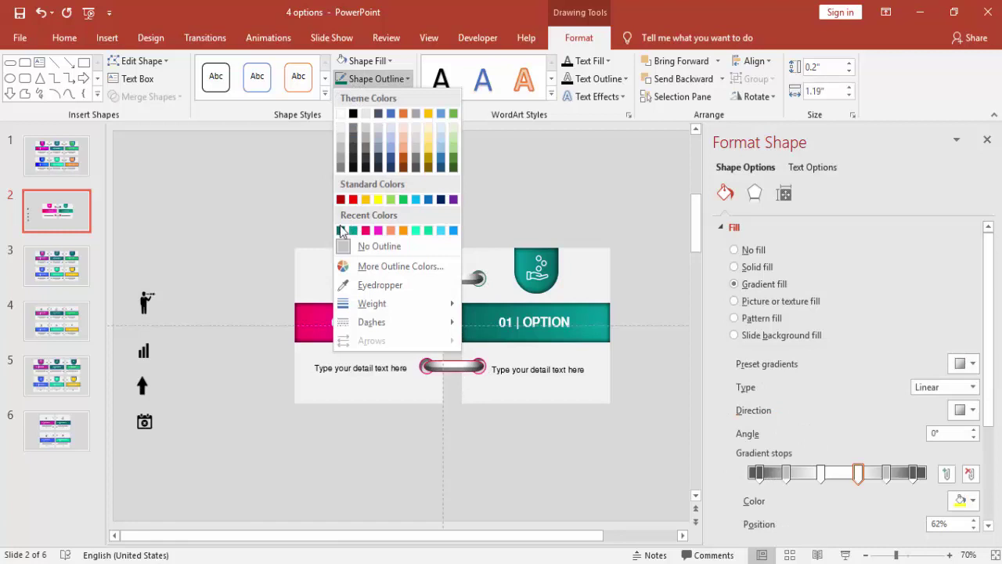
click(577, 224)
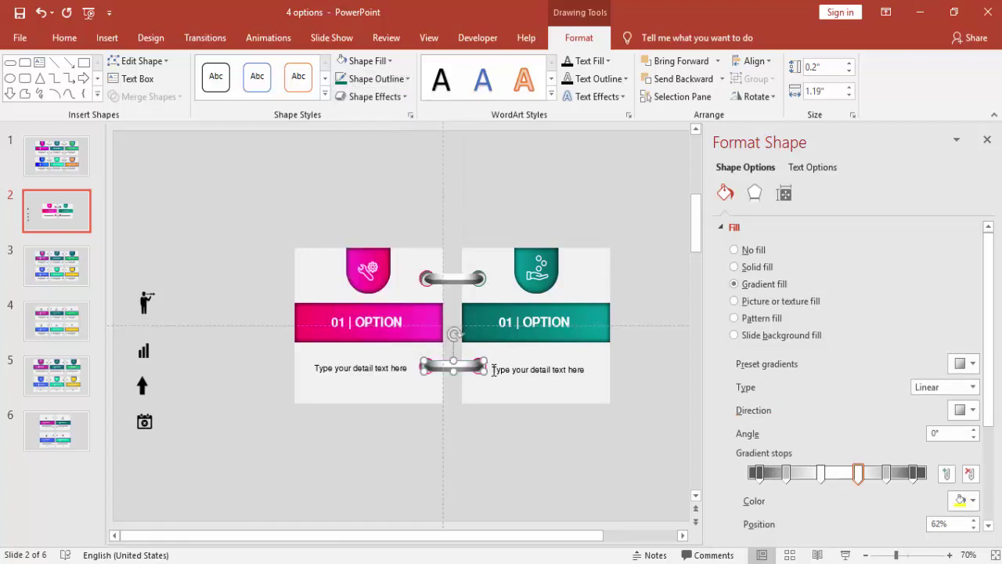
click(665, 240)
click(478, 365)
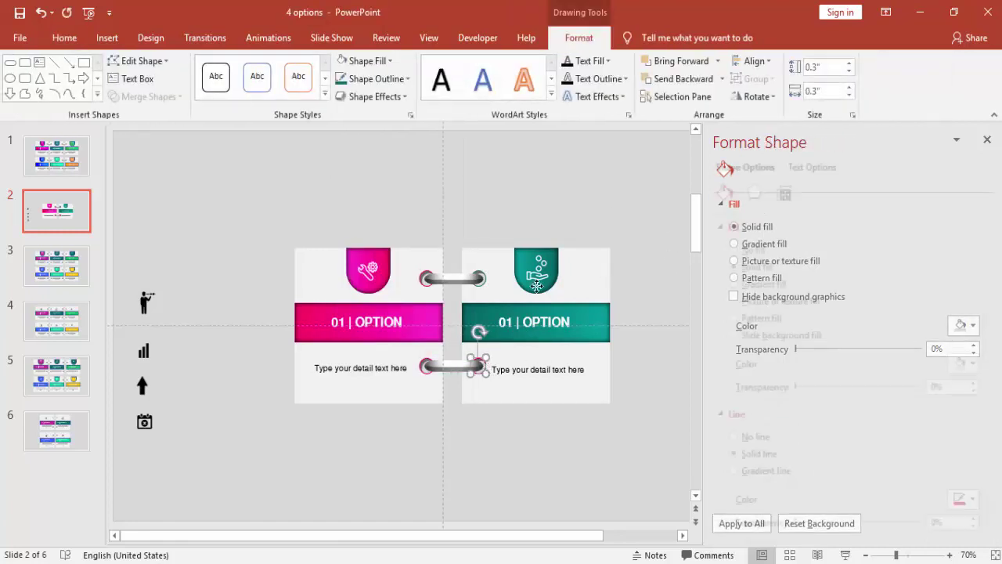
click(483, 189)
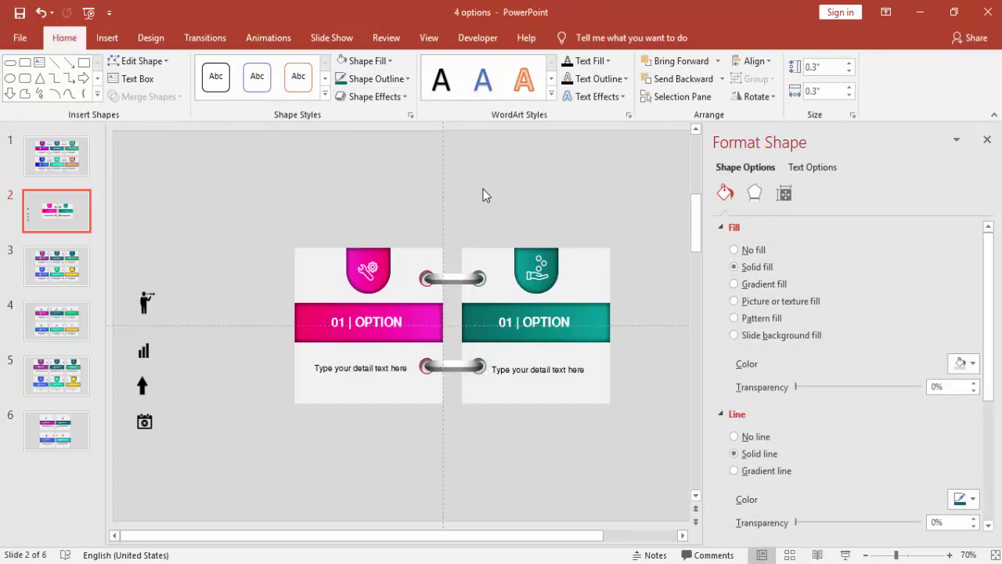
click(845, 554)
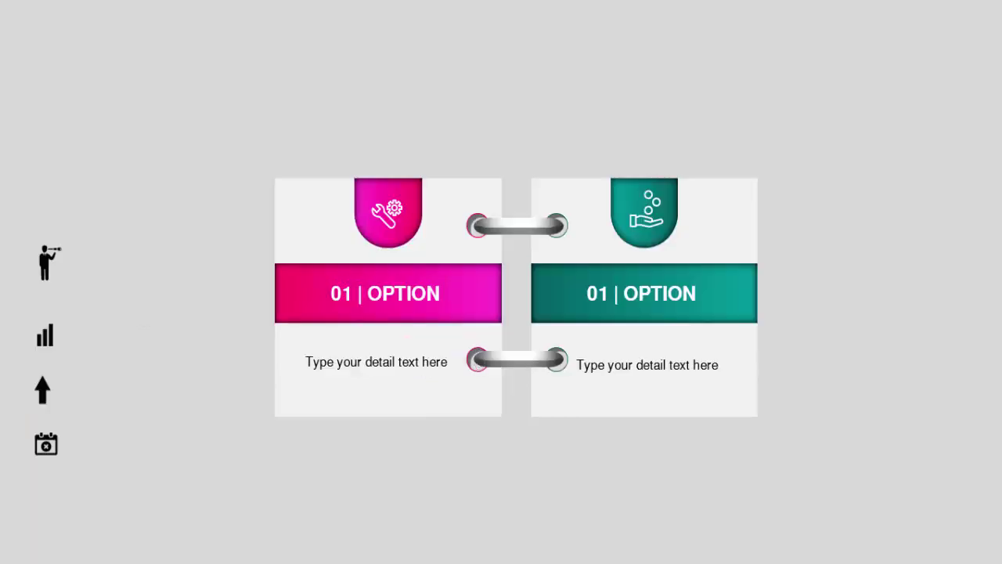
key(Escape)
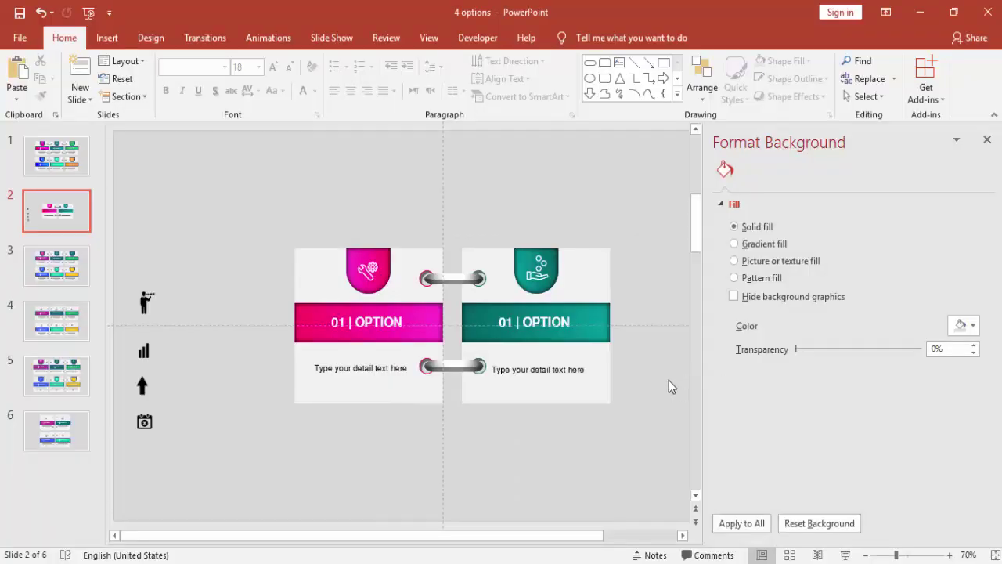
Step: Apply an Outer Offset Bottom shadow to both gray cards, repeating it with F4, and zoom out to 50%
click(368, 381)
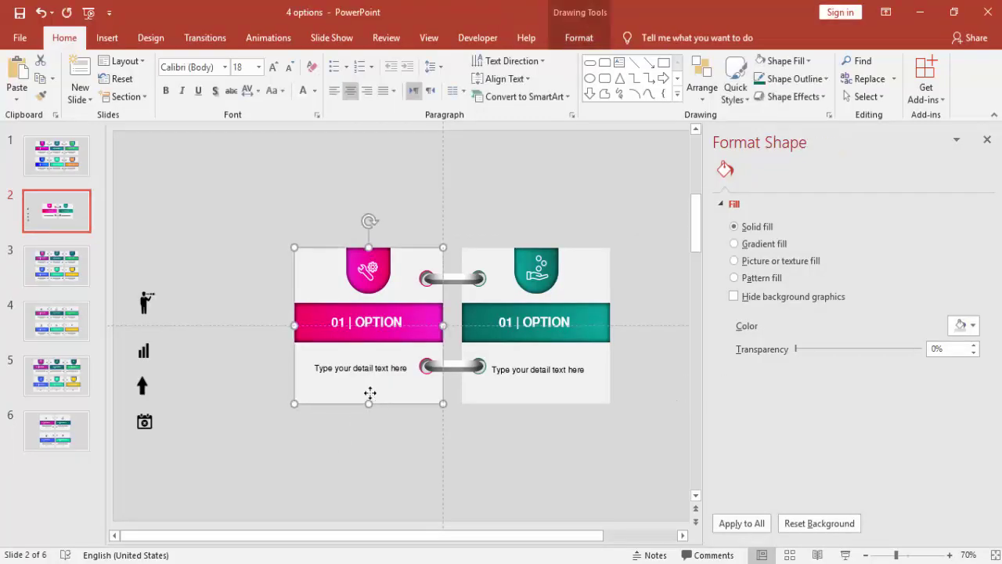
click(758, 193)
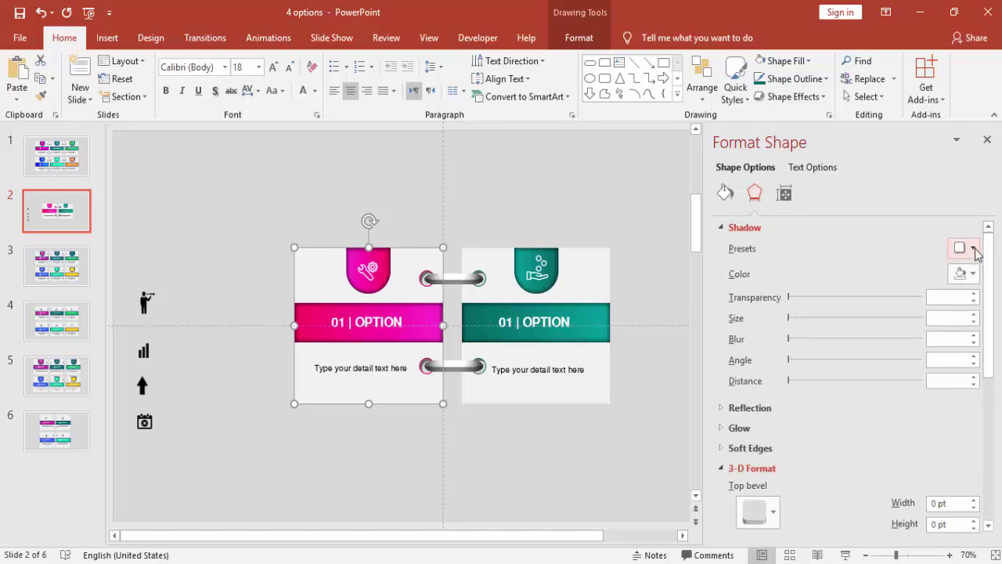
click(971, 250)
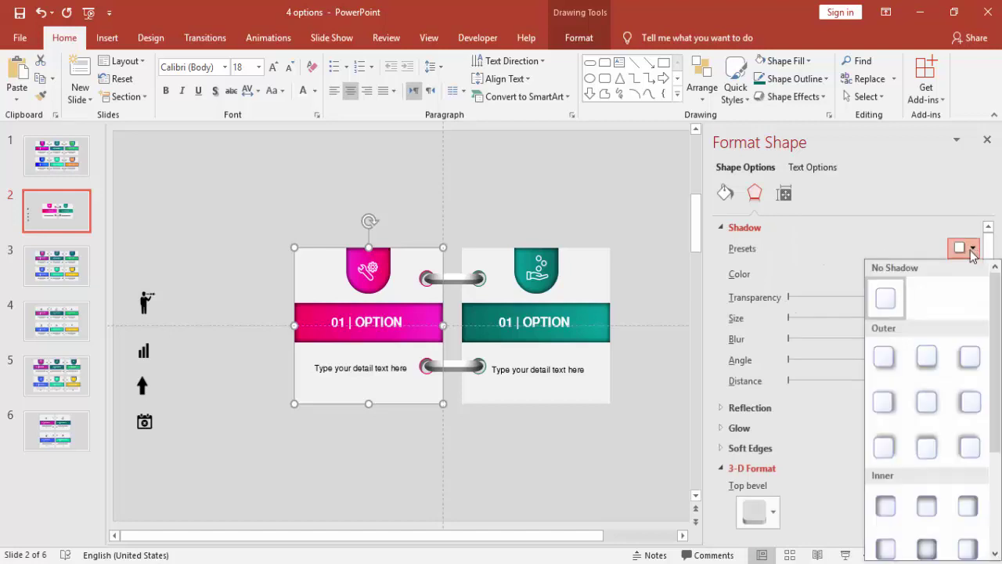
click(927, 357)
click(579, 394)
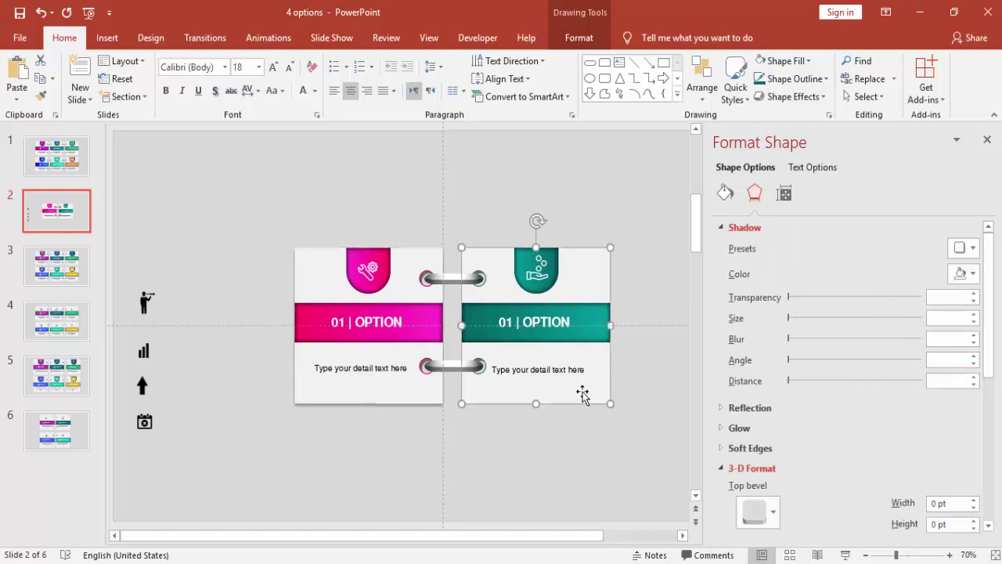
key(F4)
click(572, 434)
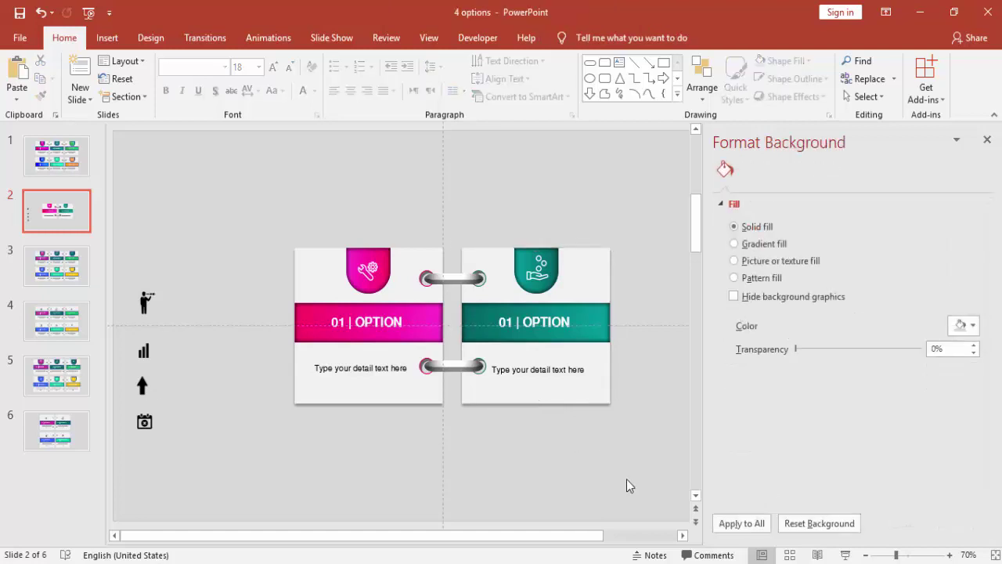
click(866, 555)
click(866, 554)
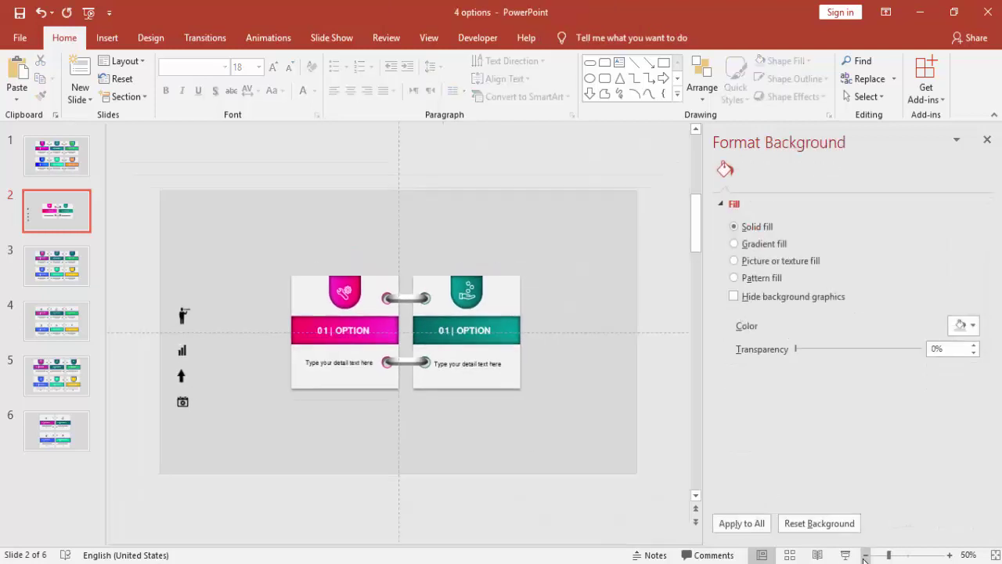
Step: Move the two option cards toward the slide's upper left, undoing an accidental change
drag(551, 438, 261, 235)
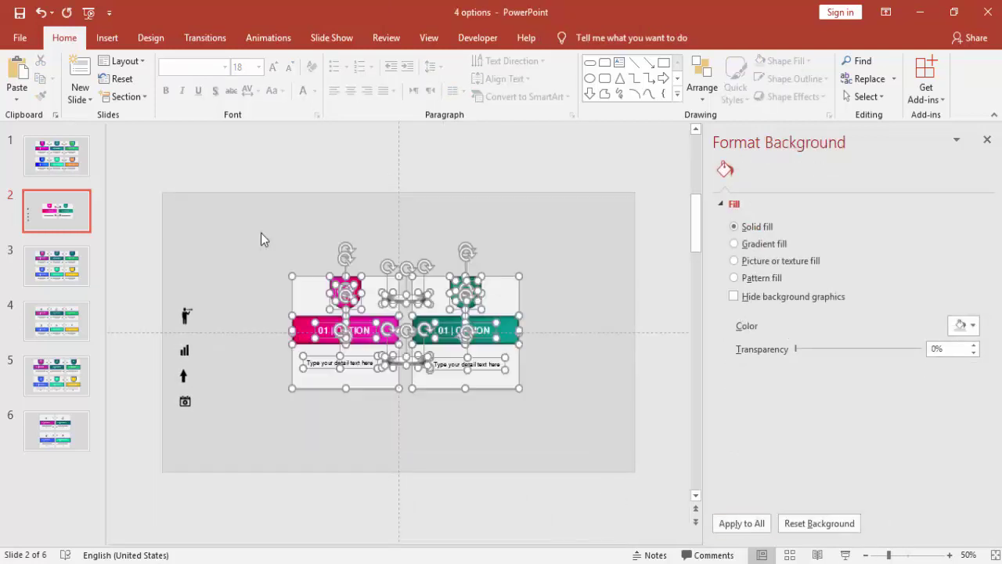
mouse_move(495, 283)
mouse_down()
mouse_move(434, 277)
mouse_move(431, 220)
mouse_up()
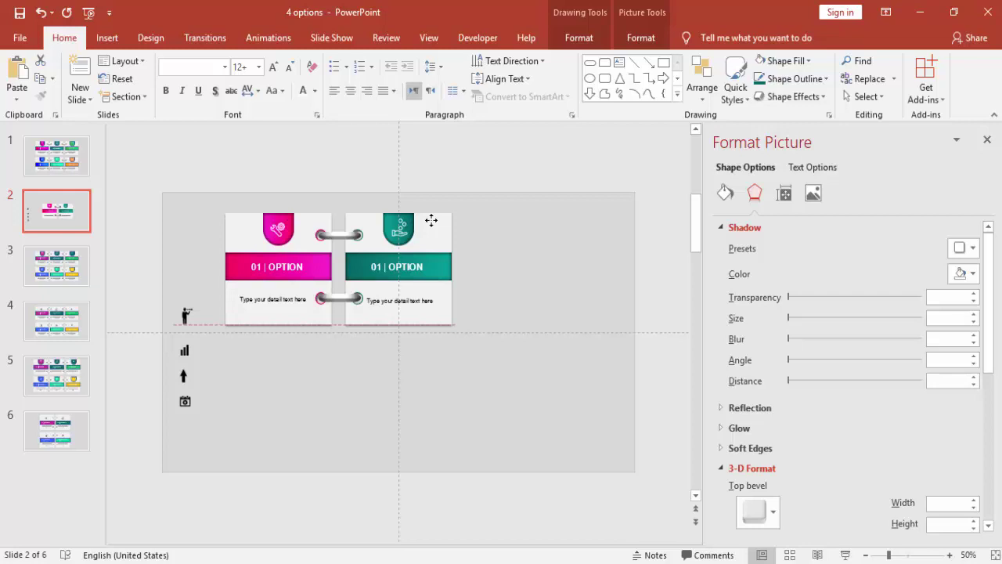
click(505, 238)
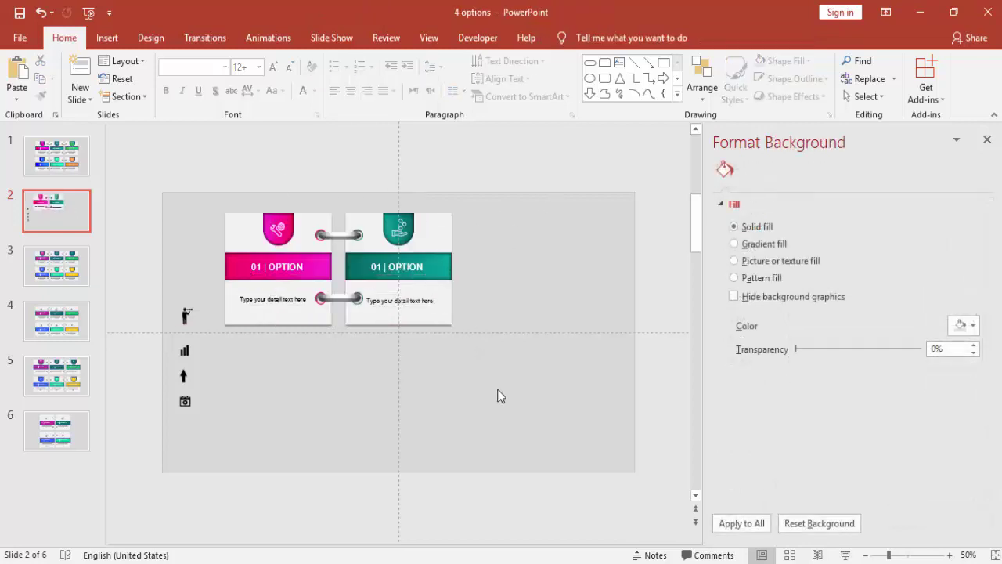
drag(498, 390, 310, 192)
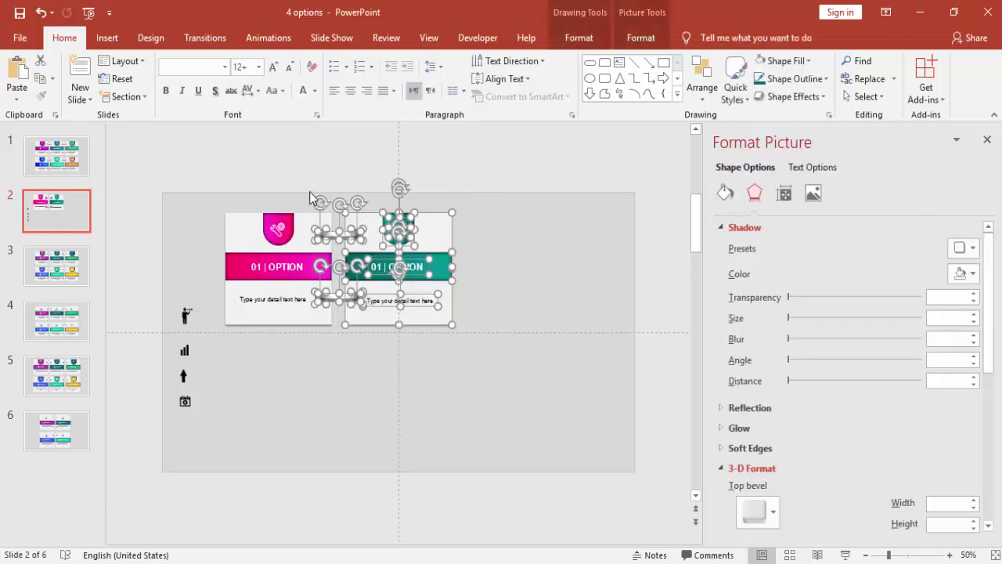
key(ctrl+z)
key(ctrl+z)
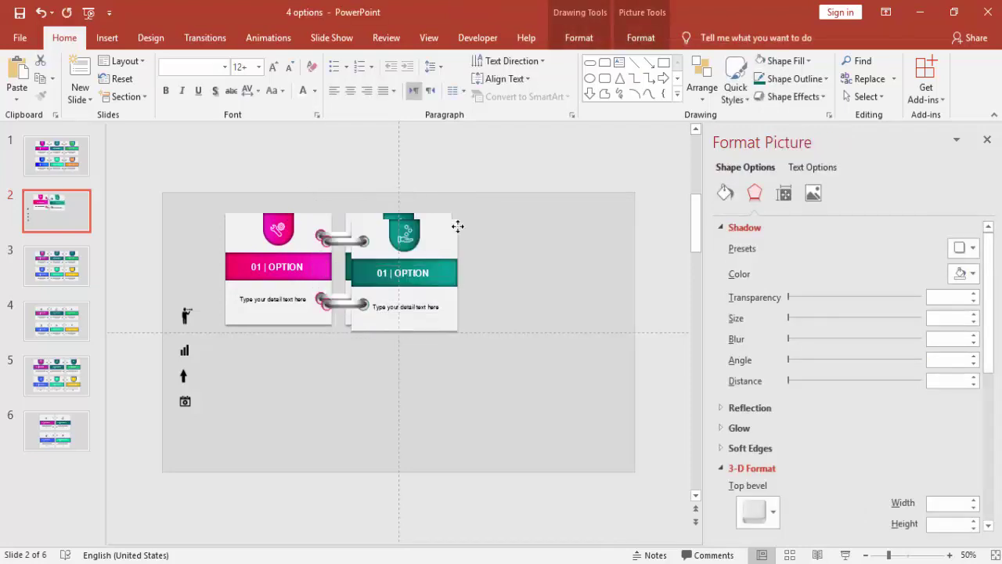
Step: Duplicate the teal card as a third card, then copy the whole row below for six cards
drag(458, 226, 564, 216)
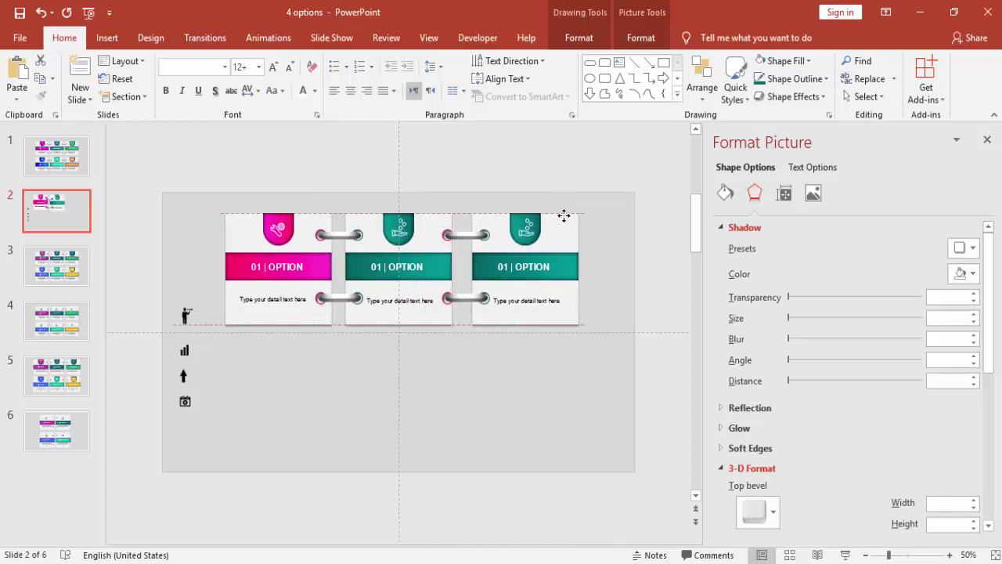
click(630, 370)
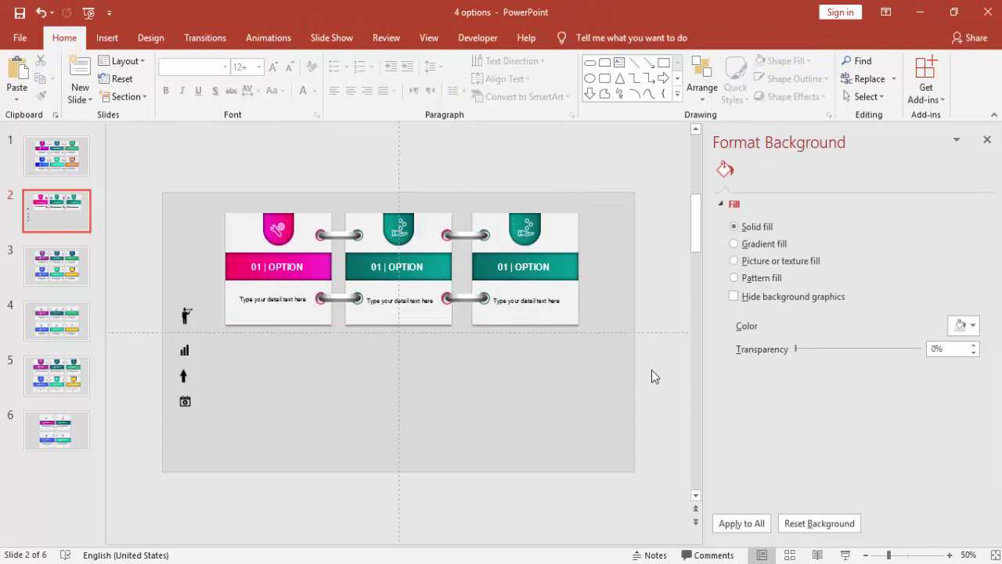
drag(652, 376, 211, 188)
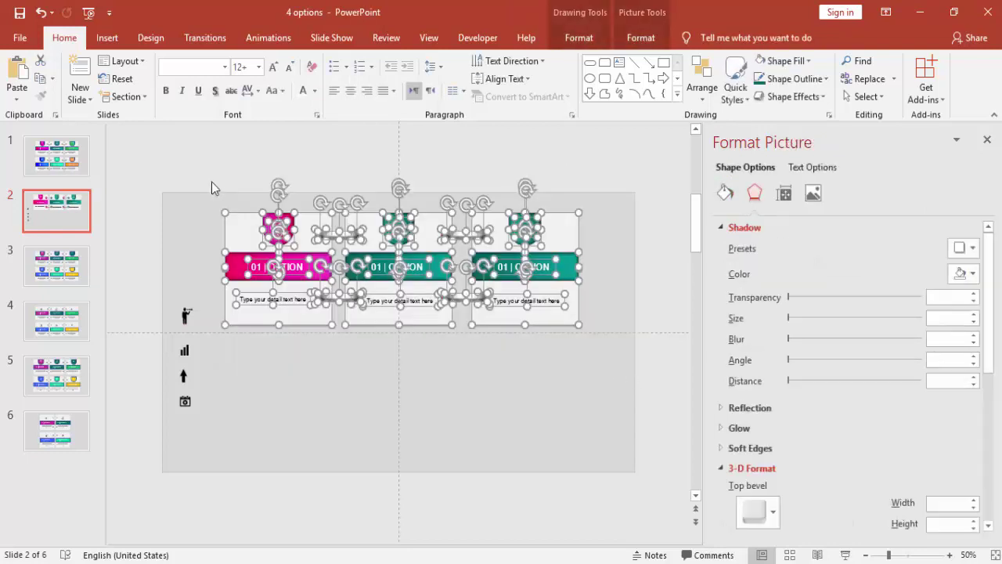
mouse_move(563, 235)
mouse_down()
mouse_move(546, 330)
mouse_move(563, 355)
mouse_up()
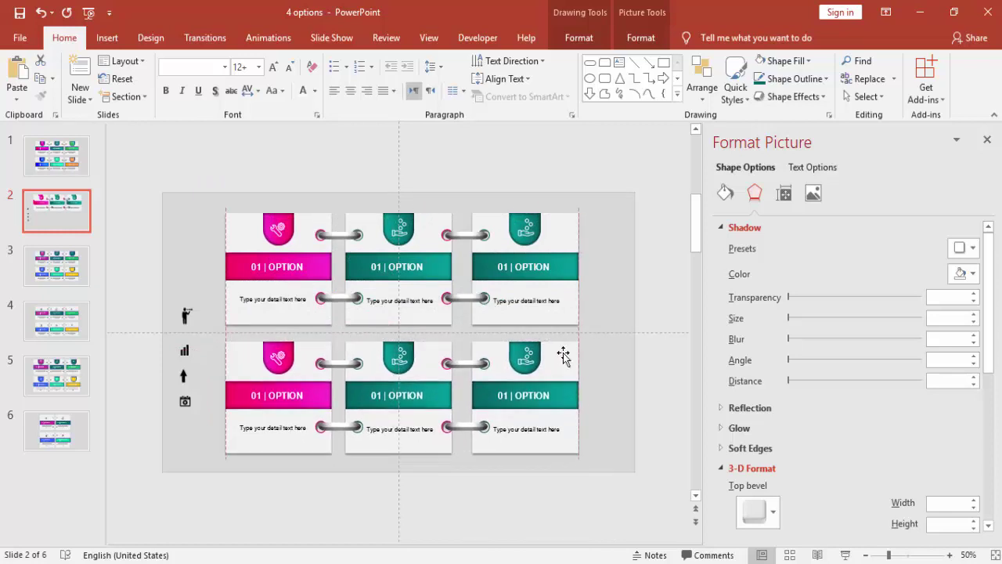
click(563, 356)
click(597, 179)
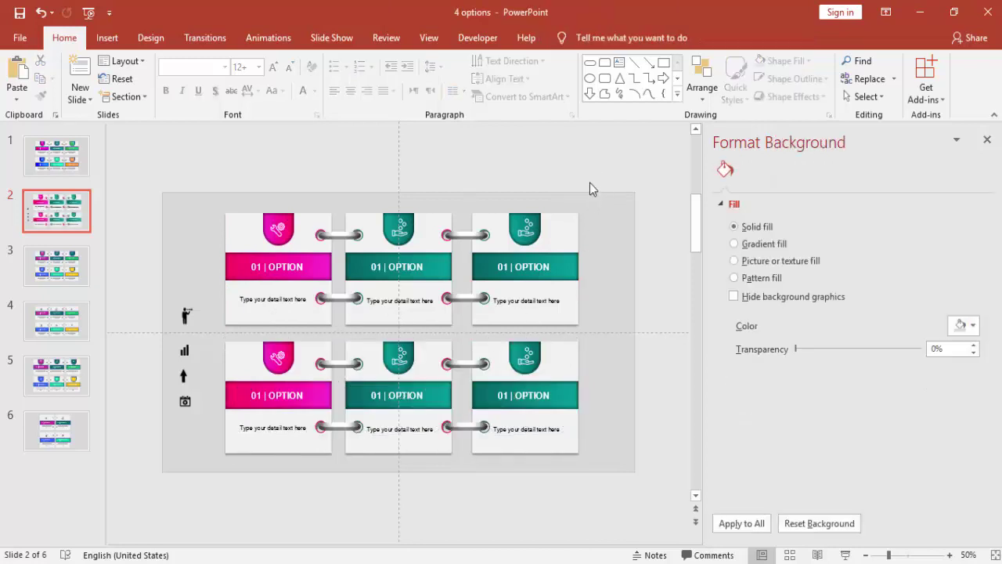
Step: Set the third top banner's left gradient stop to orange
click(574, 271)
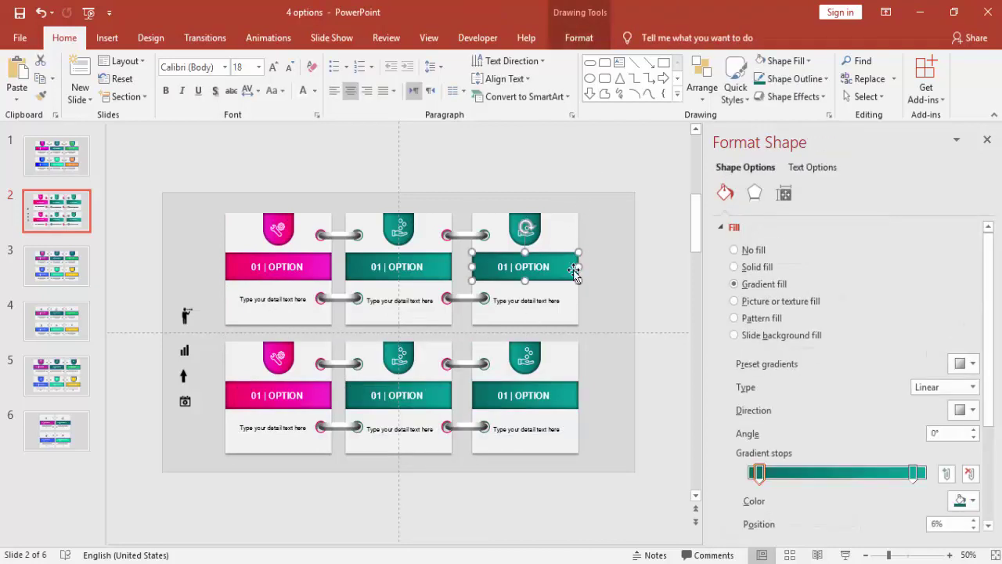
click(760, 472)
click(965, 502)
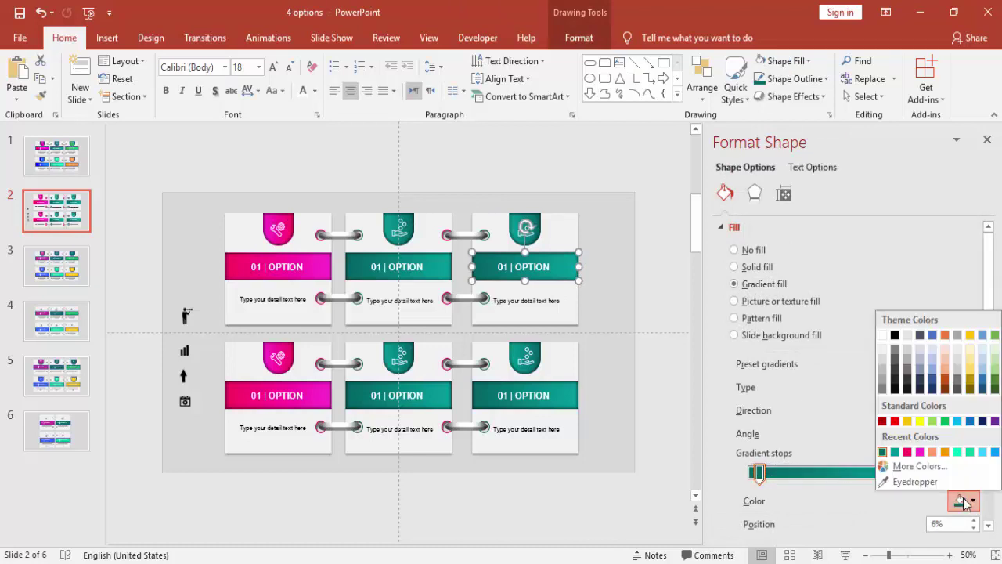
click(919, 472)
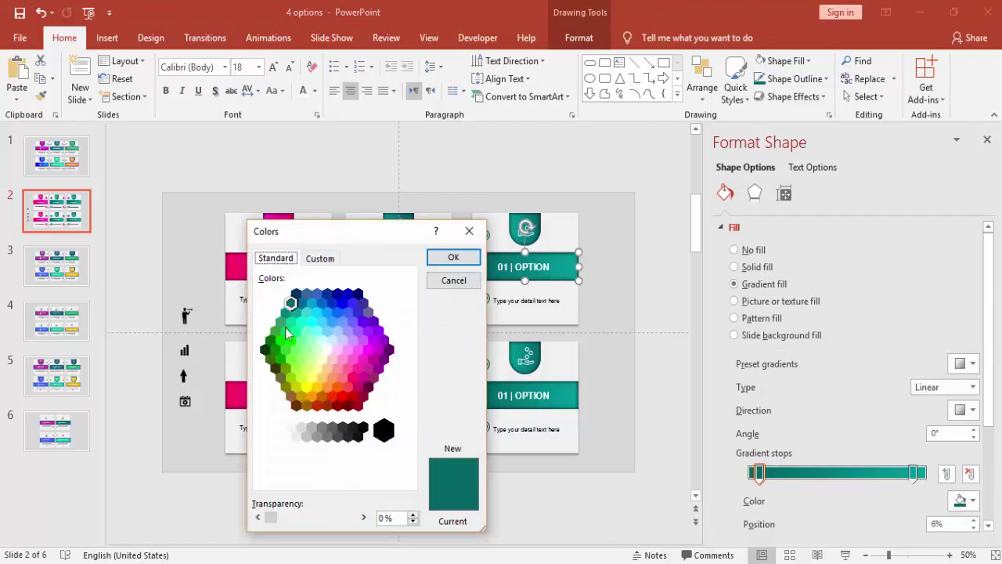
click(313, 397)
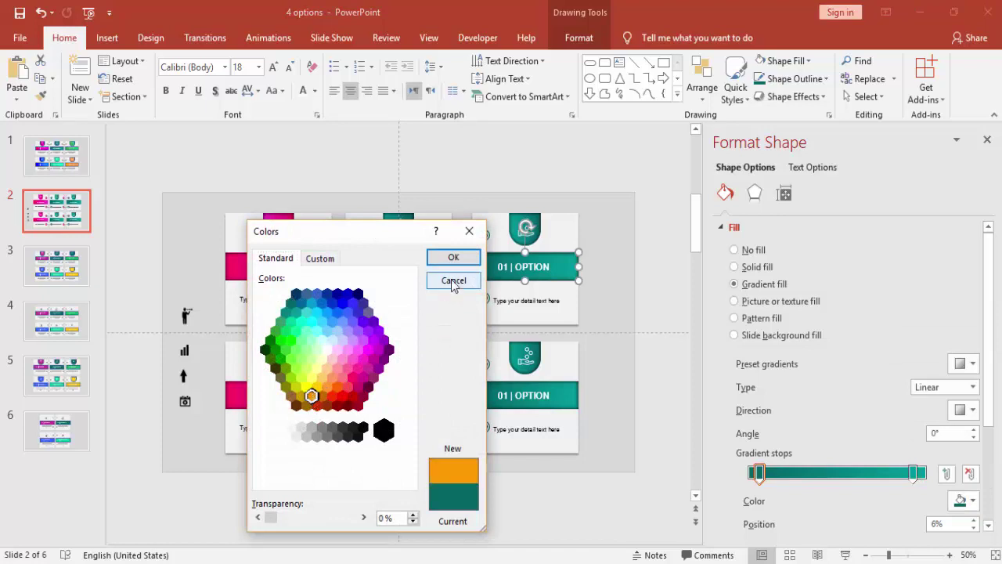
click(453, 257)
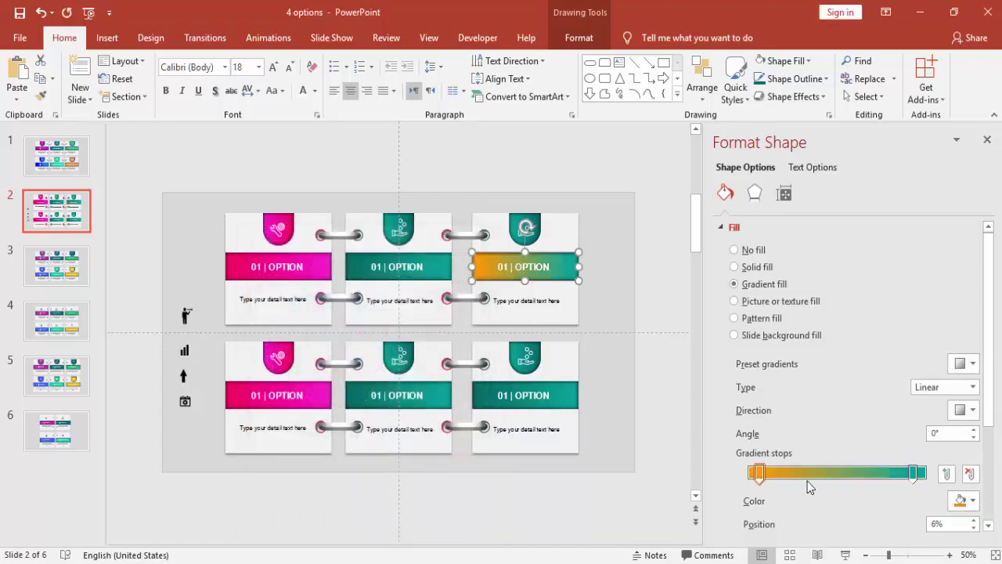
Step: Set the banner's right gradient stop to a lighter orange
click(914, 472)
click(963, 501)
click(902, 464)
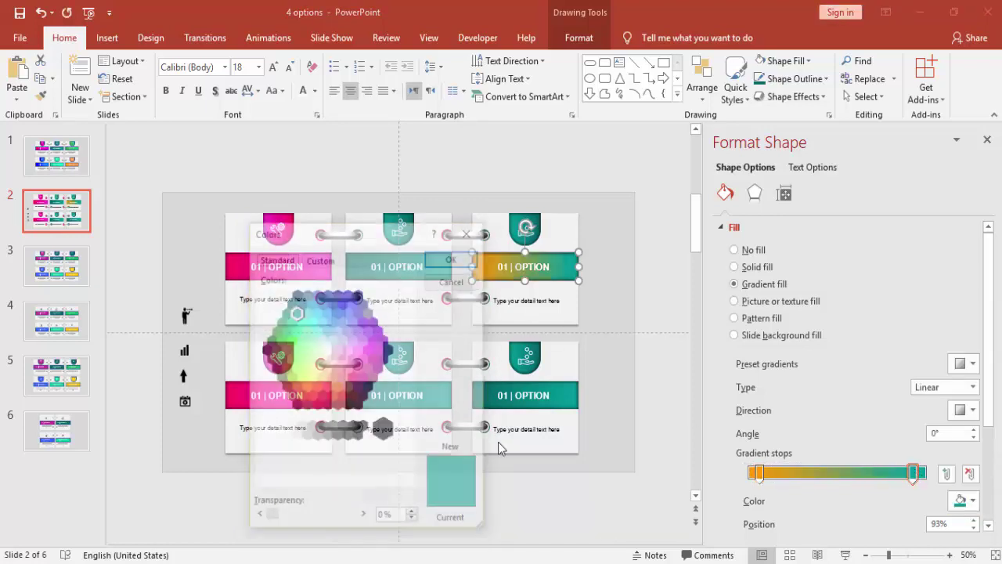
click(322, 378)
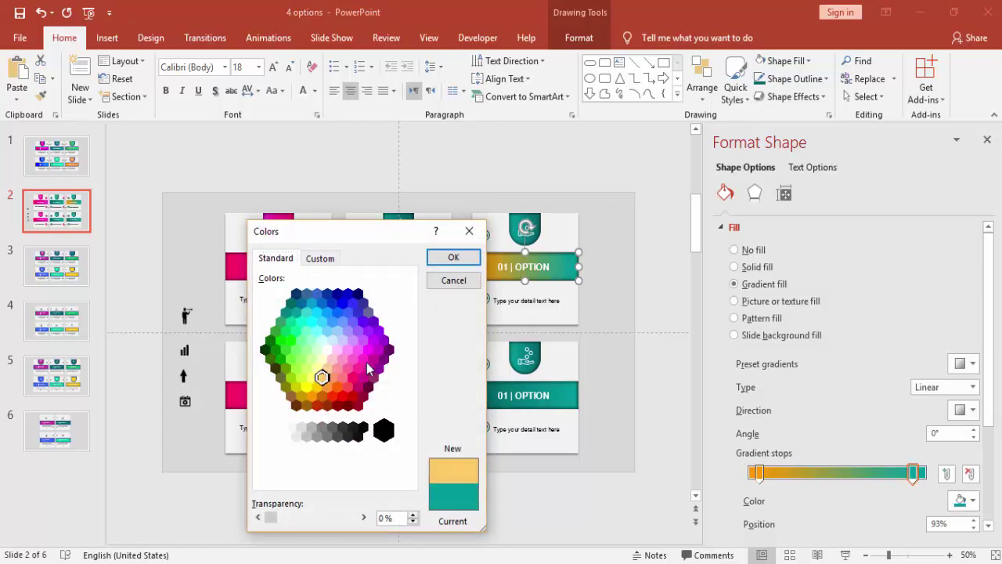
click(325, 388)
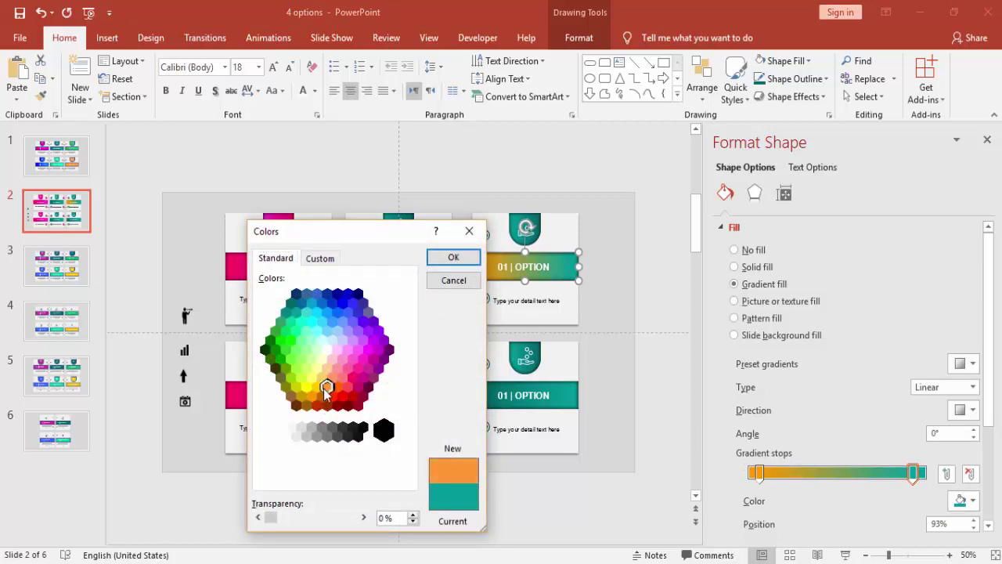
click(450, 259)
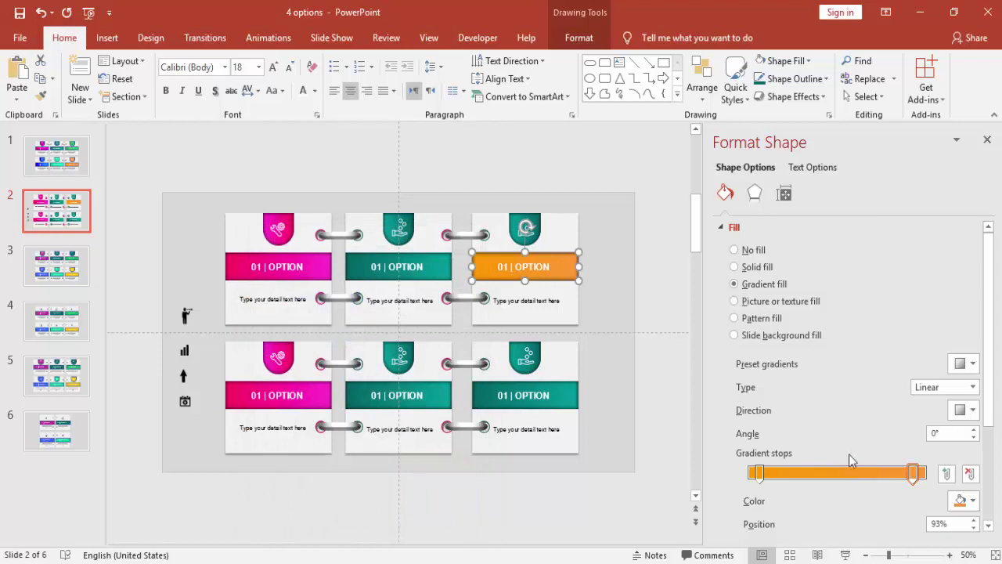
click(962, 501)
click(916, 466)
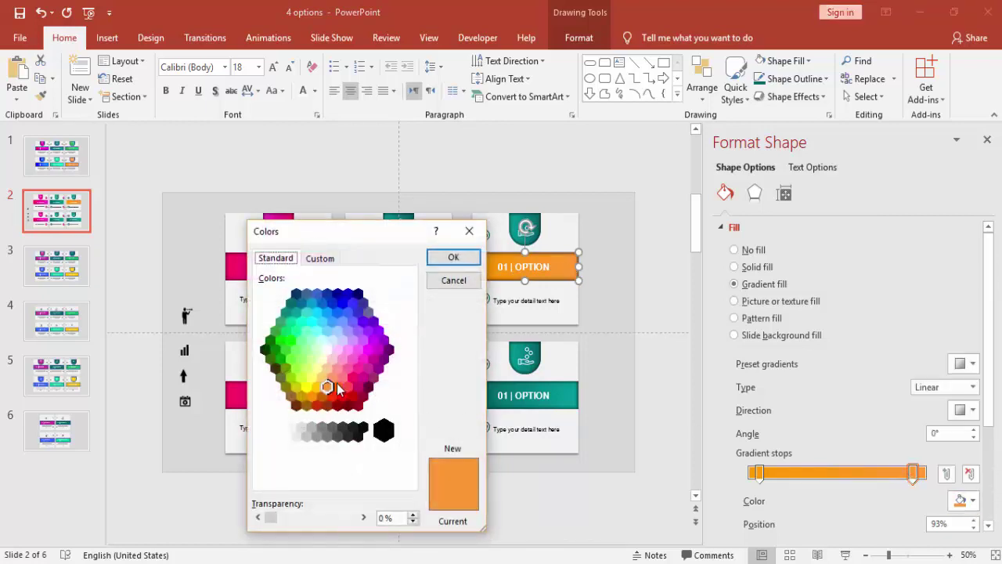
click(333, 377)
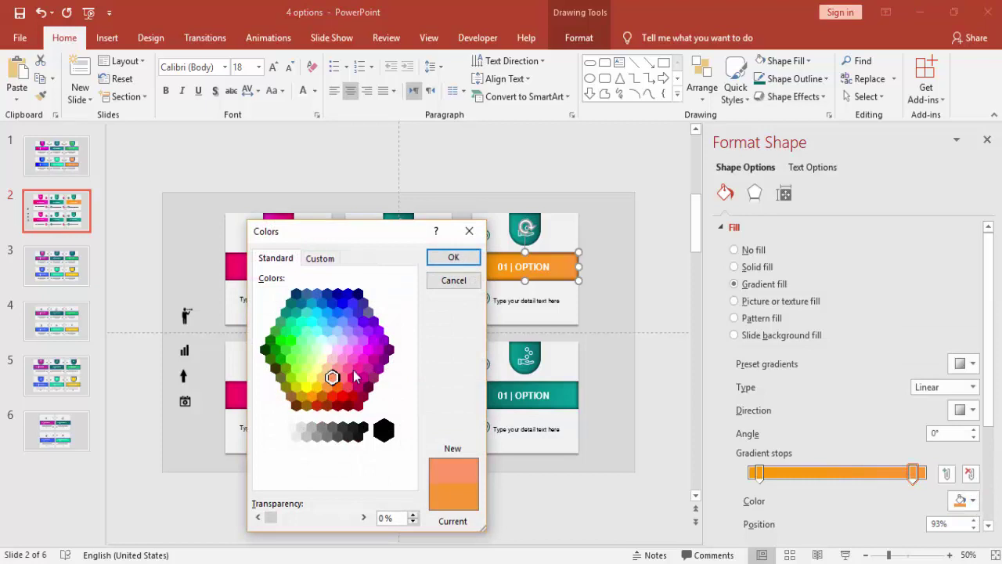
click(455, 259)
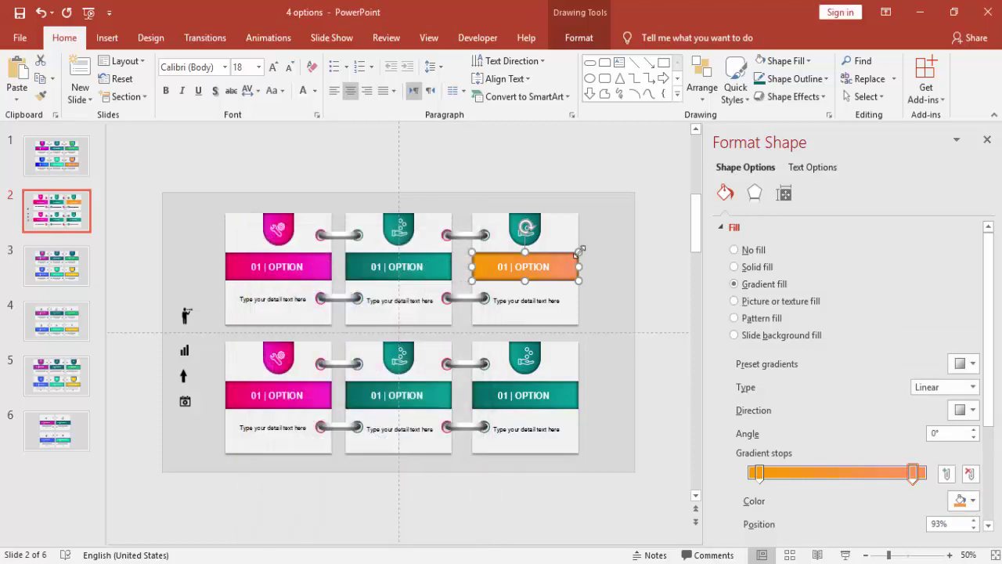
Step: Copy the banner's orange gradient onto the top-right shield with Format Painter
click(40, 96)
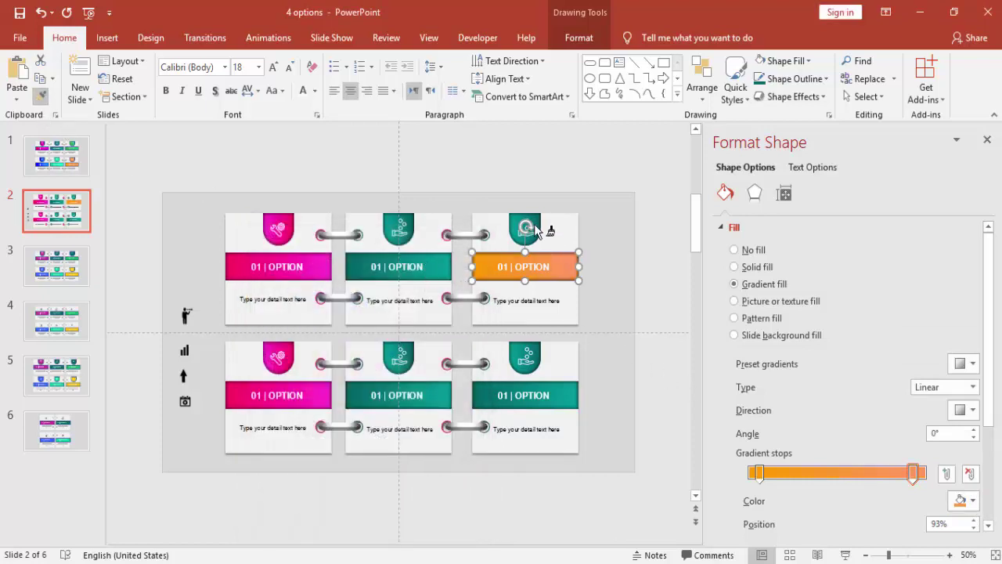
click(539, 226)
click(611, 232)
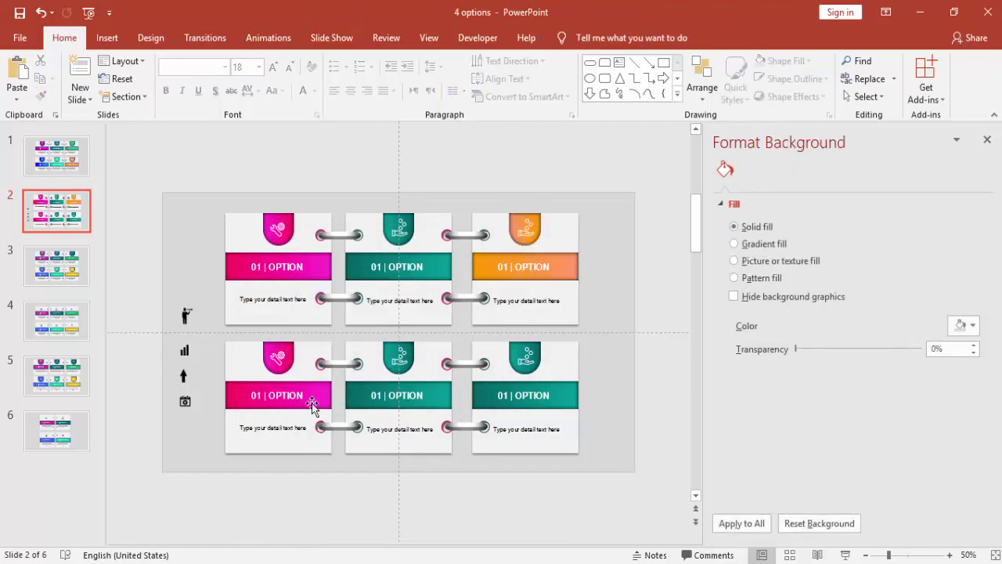
click(108, 38)
Step: Add a note above the first card reading 'Change the colors and icons of remaining boxes'
click(476, 88)
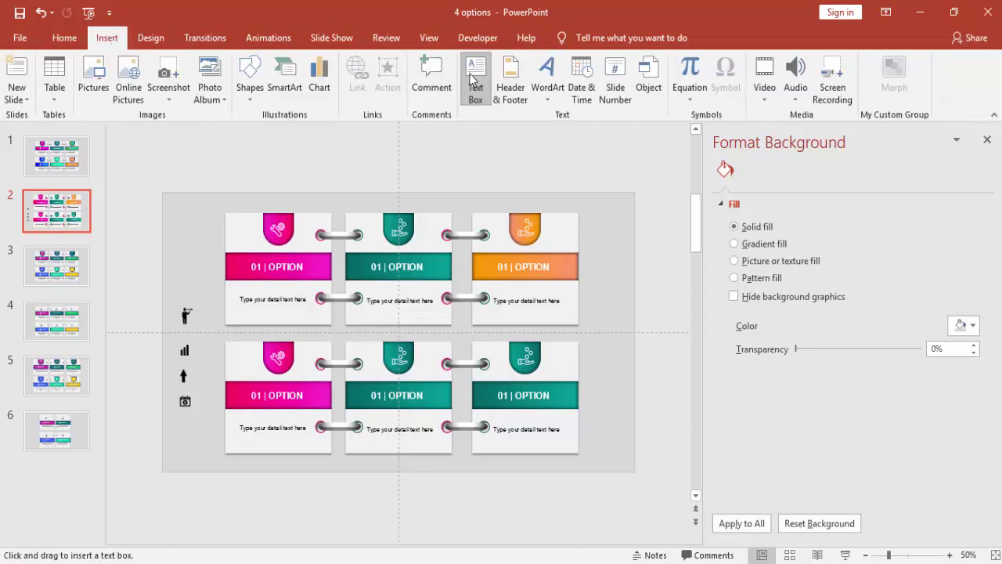
click(257, 202)
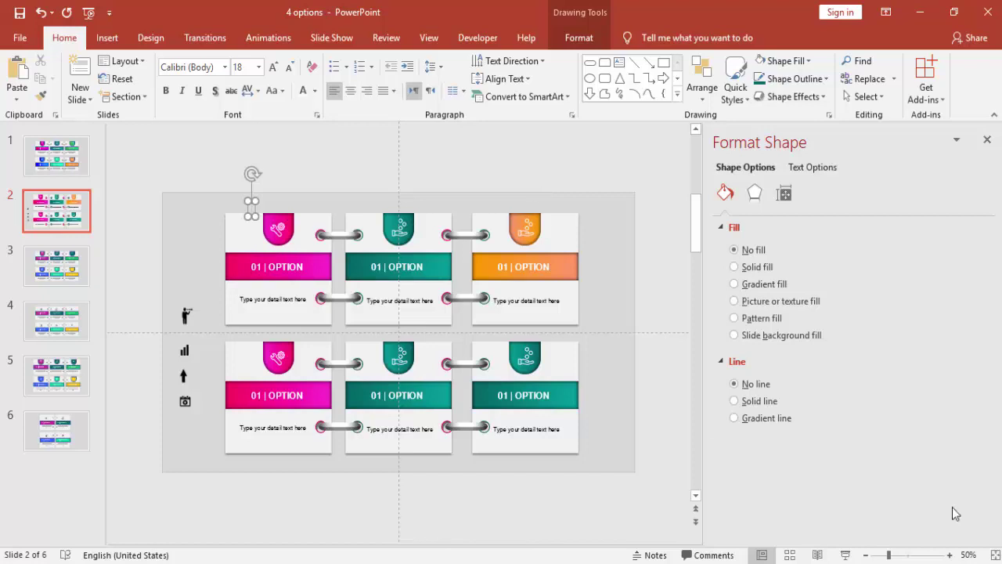
click(911, 555)
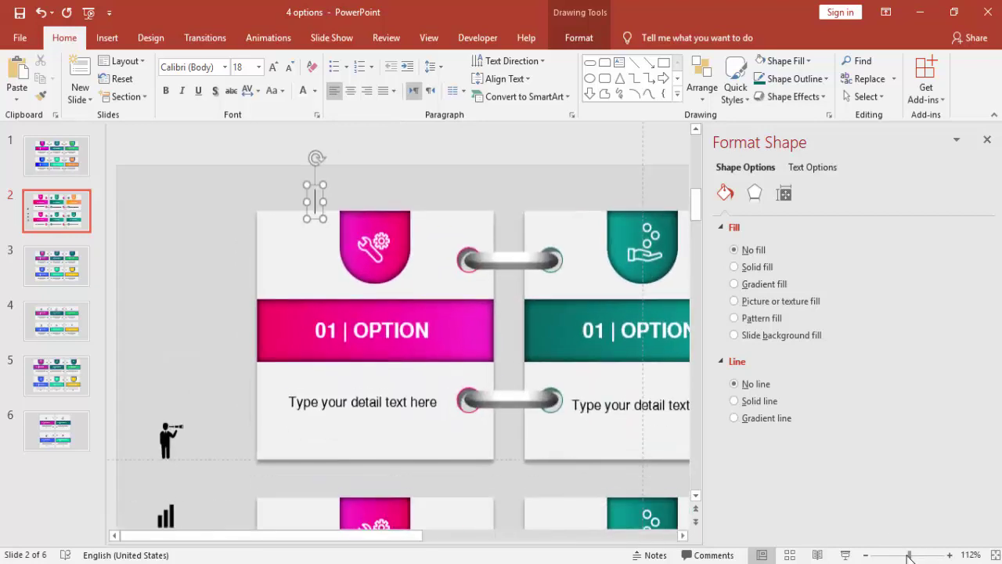
text(Chan)
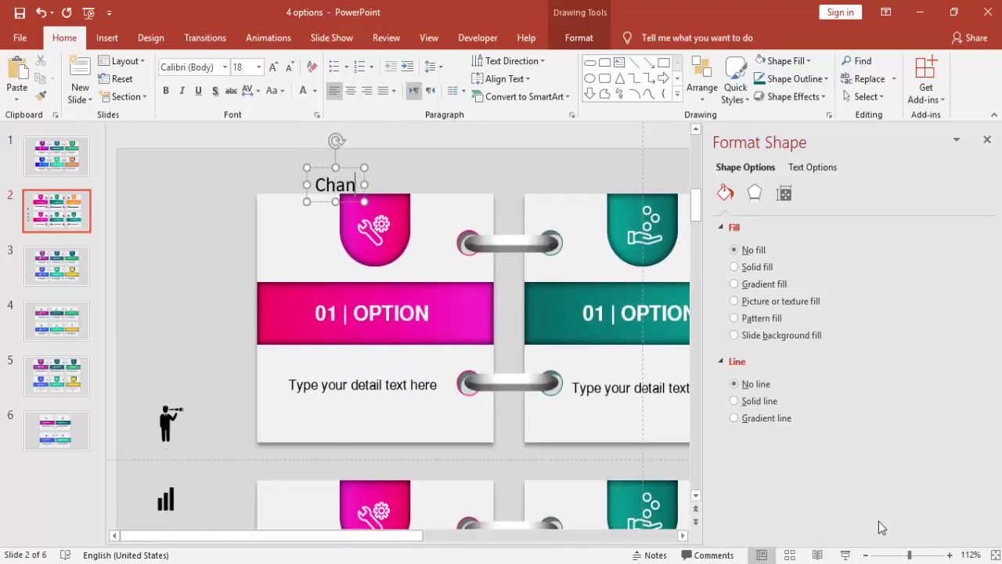
text(ge the )
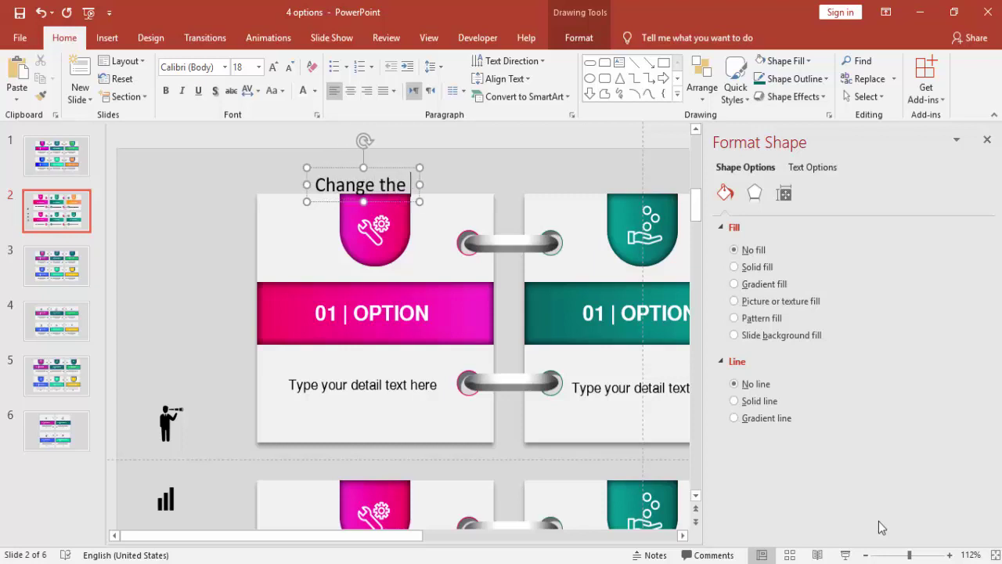
text(colors and)
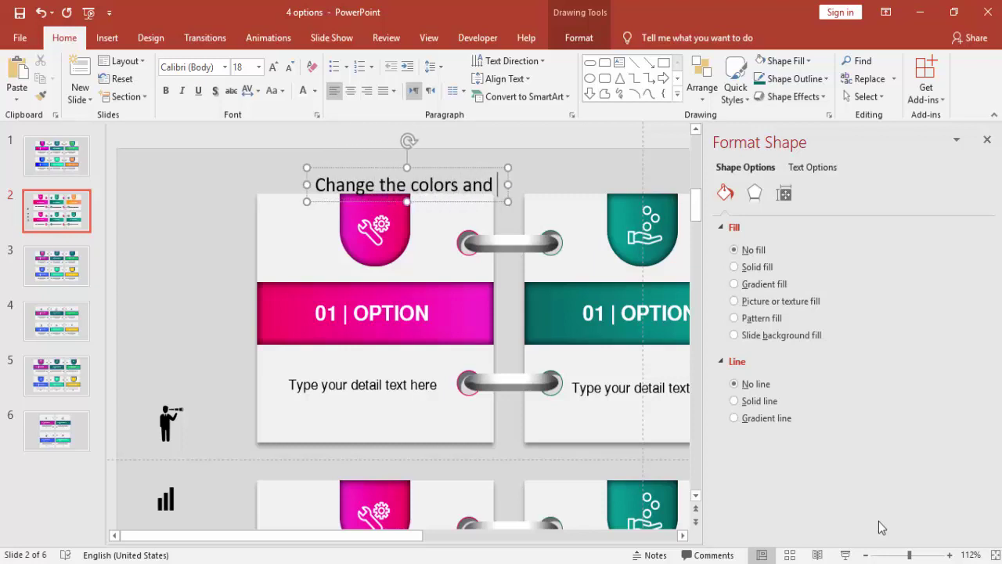
text( icons of )
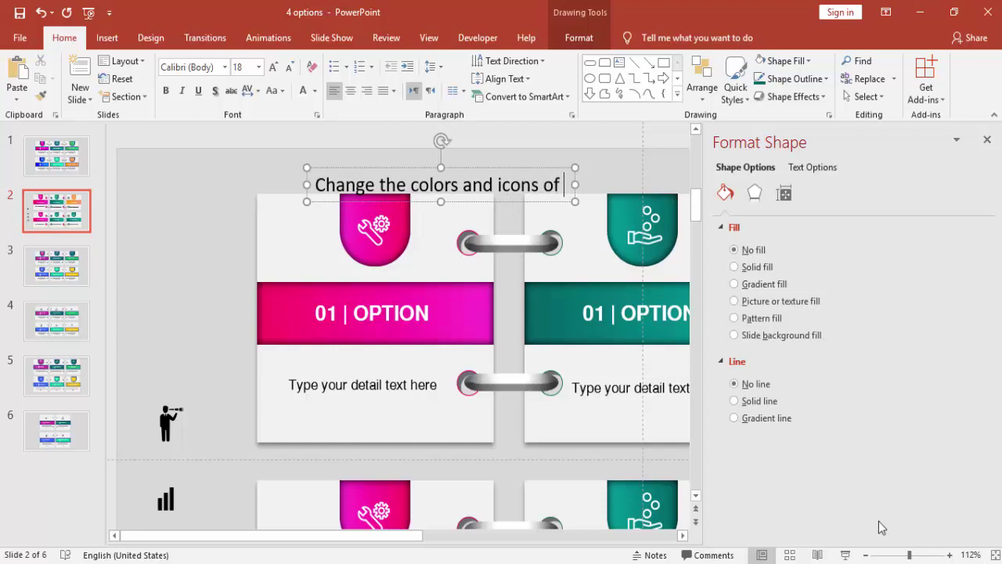
text(rema)
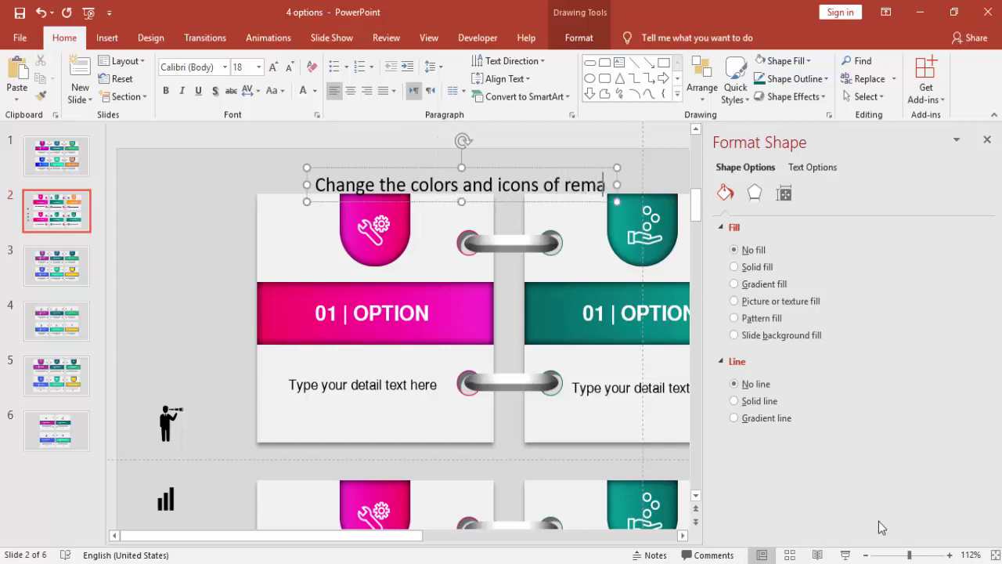
text(ining)
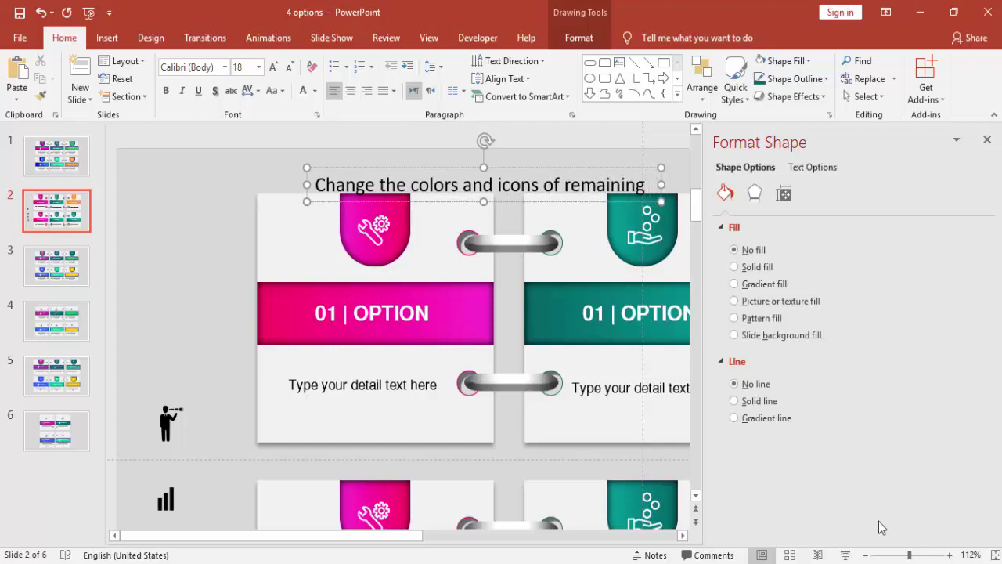
drag(320, 539, 378, 544)
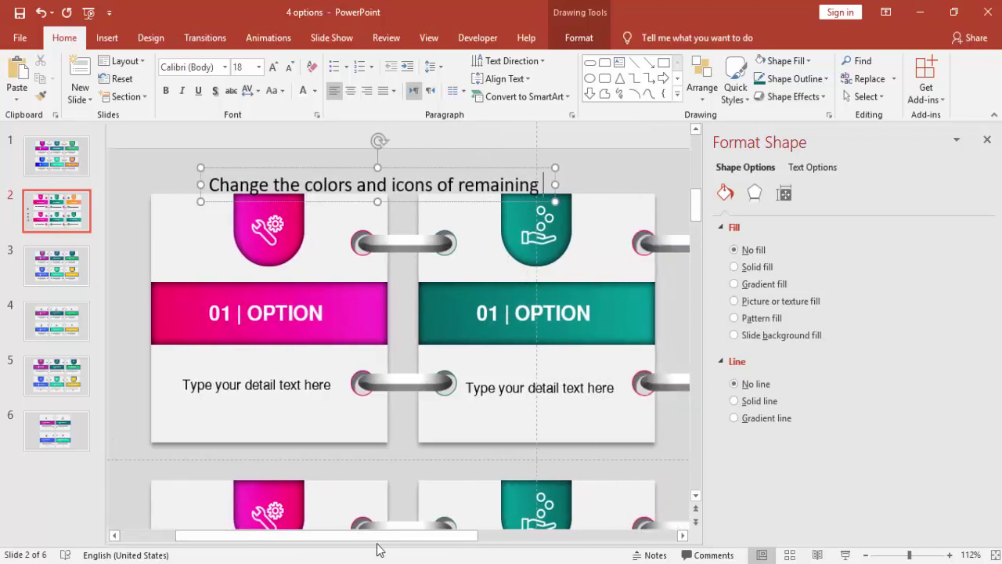
text(bo)
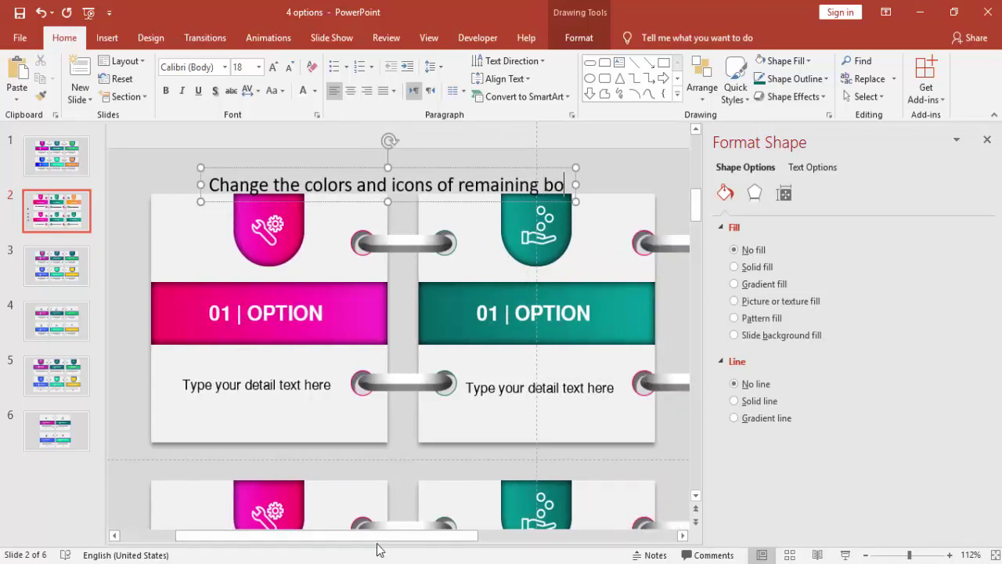
text(xes)
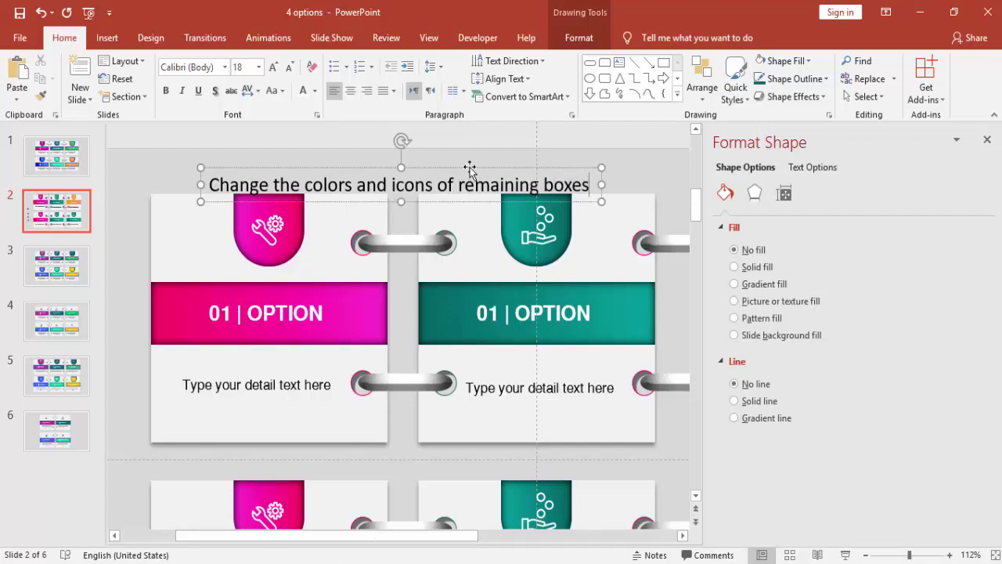
drag(469, 169, 463, 133)
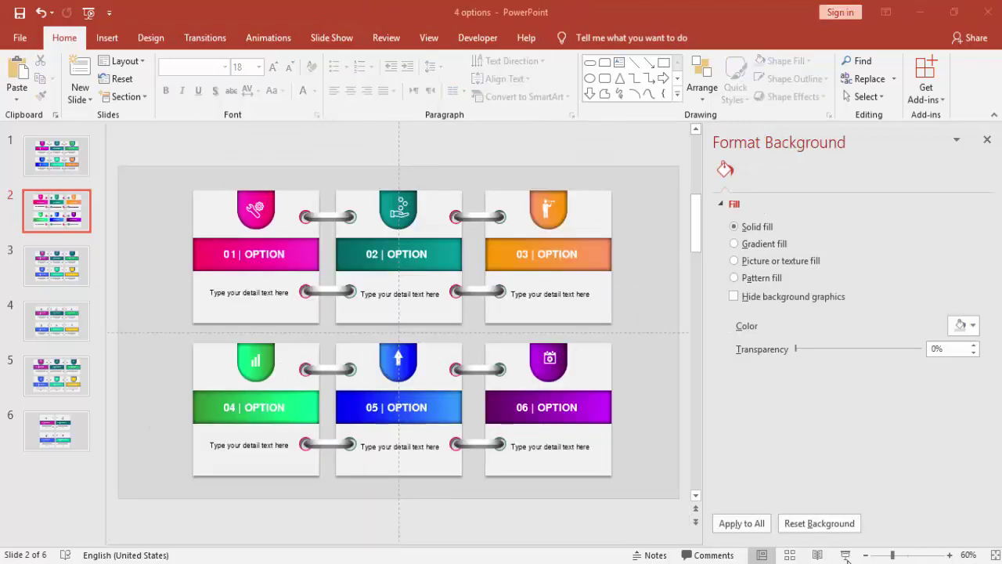
Step: Preview the slide full screen, zoom back to 50%, and select the detail text under 06 | OPTION
click(846, 555)
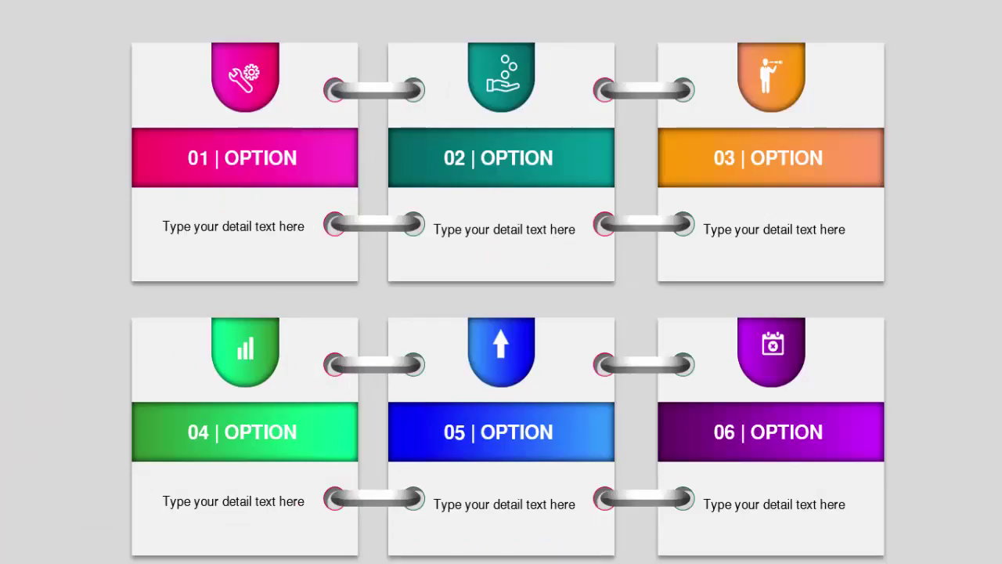
key(Escape)
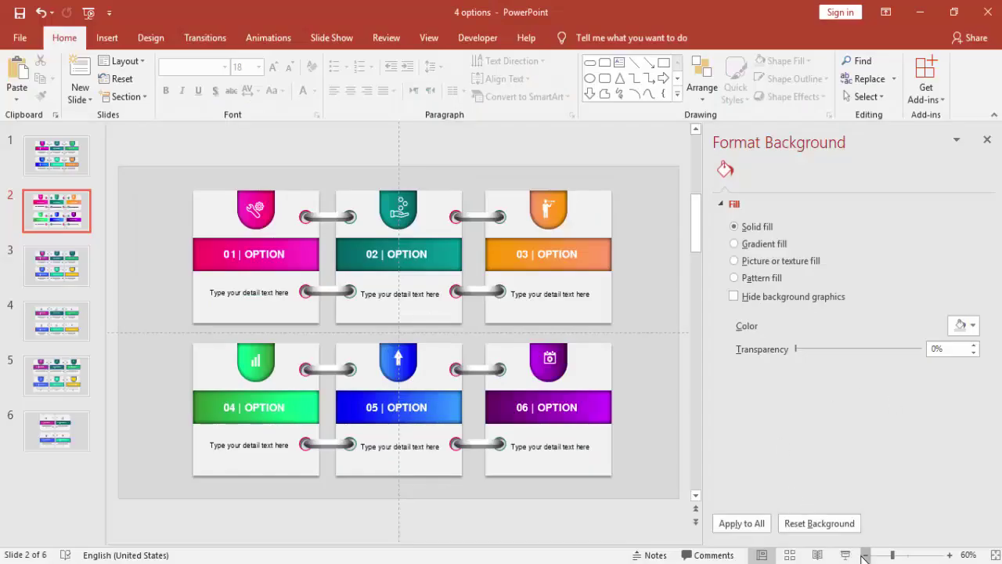
click(863, 556)
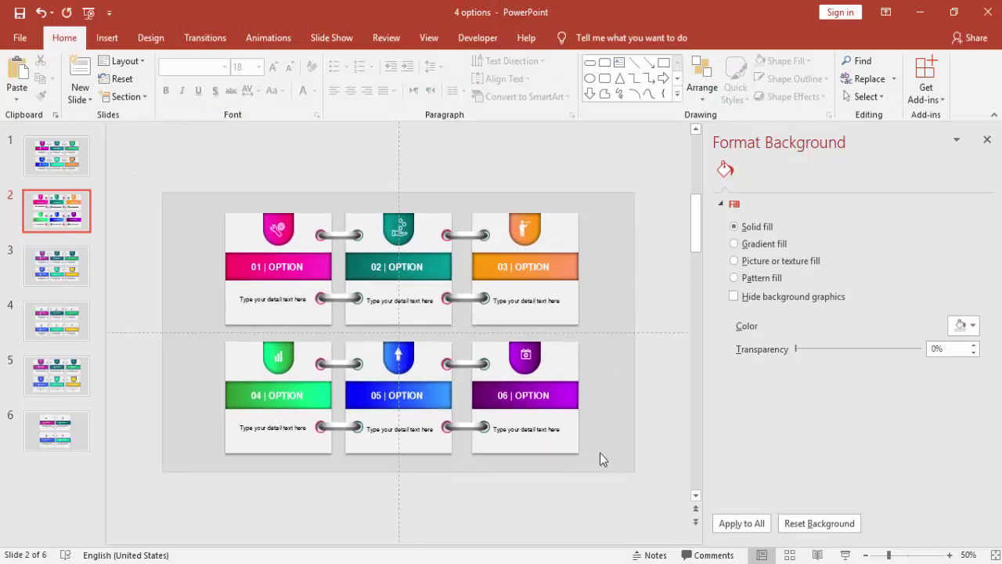
click(556, 429)
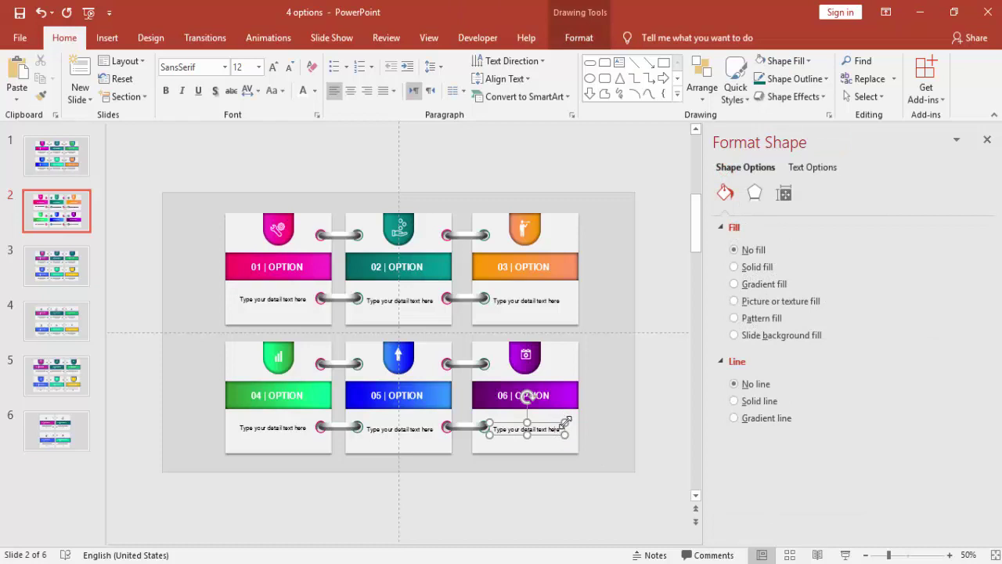
Step: Finish sizing the sixth card's detail text, then group every object on the slide
drag(565, 423, 578, 430)
click(593, 427)
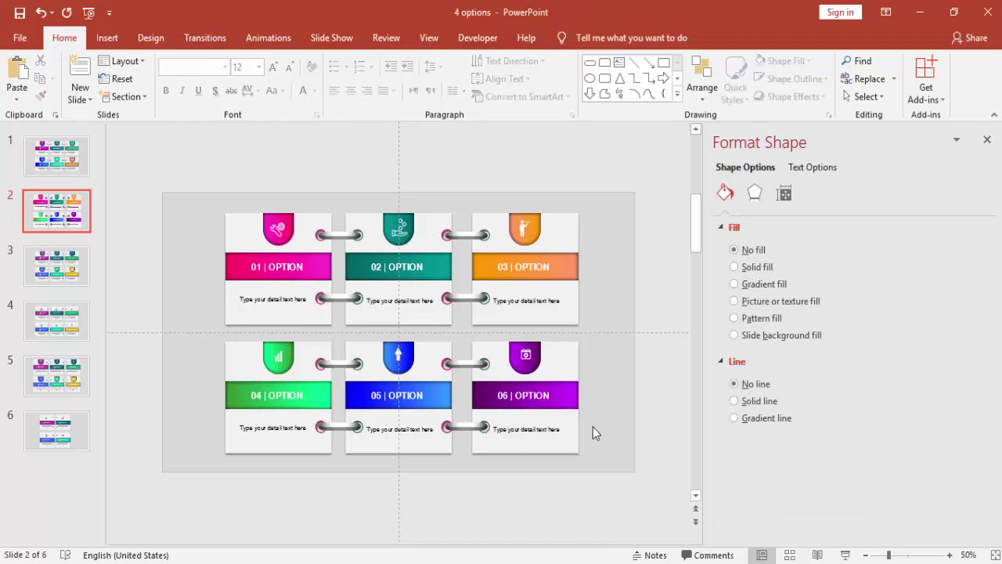
key(ctrl+a)
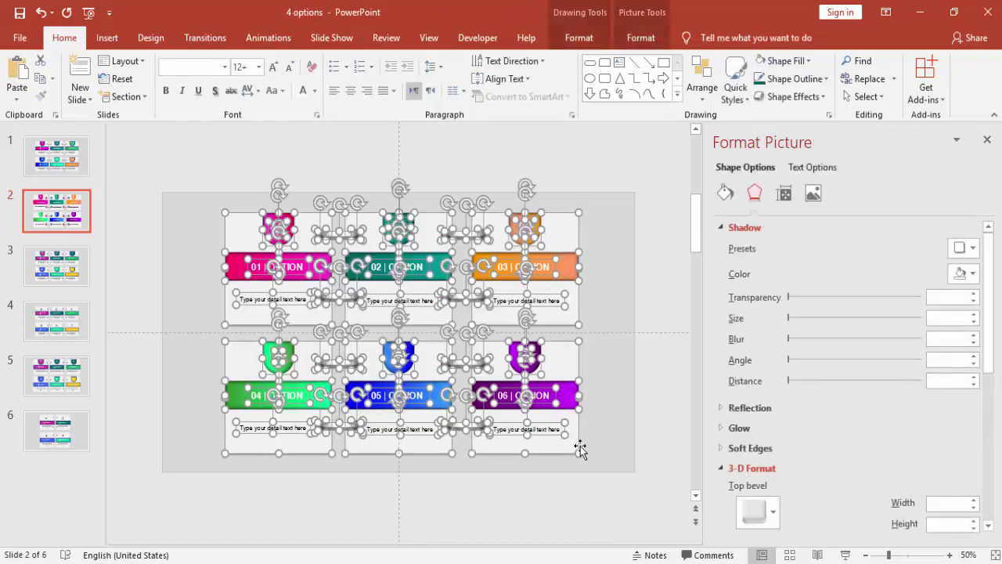
right_click(579, 446)
mouse_move(638, 281)
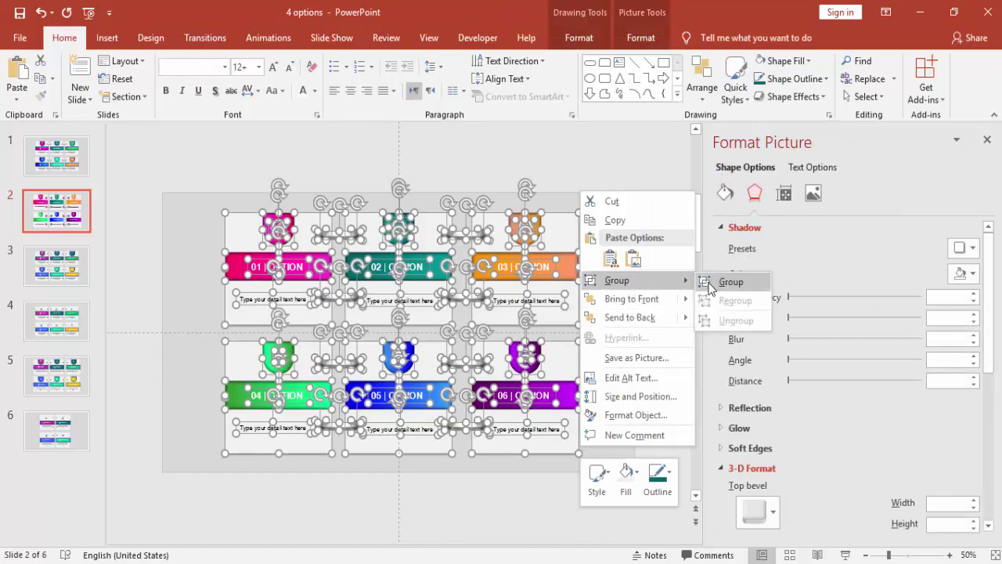
click(712, 280)
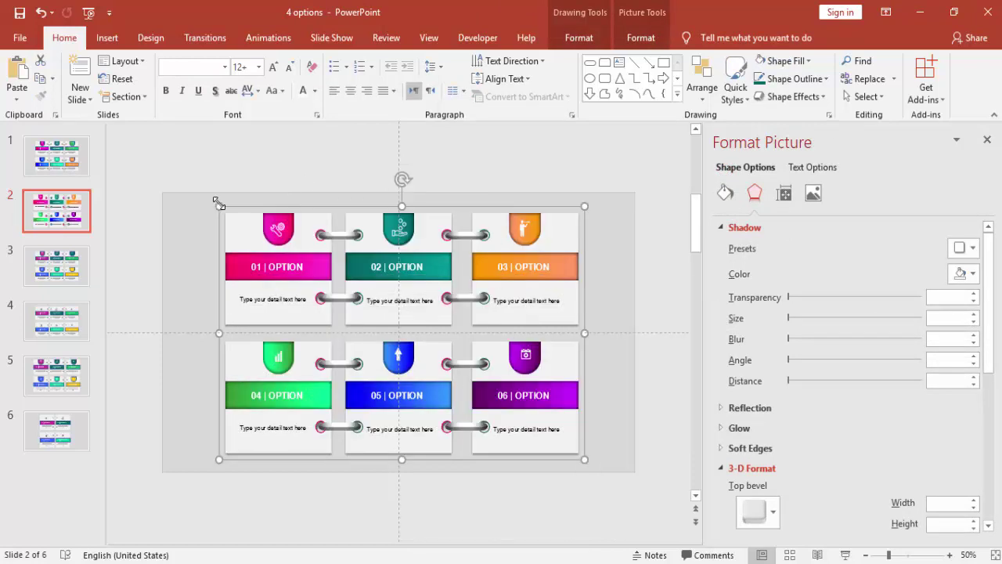
Step: Shrink the card group slightly and centre it horizontally on the slide
drag(219, 206, 245, 223)
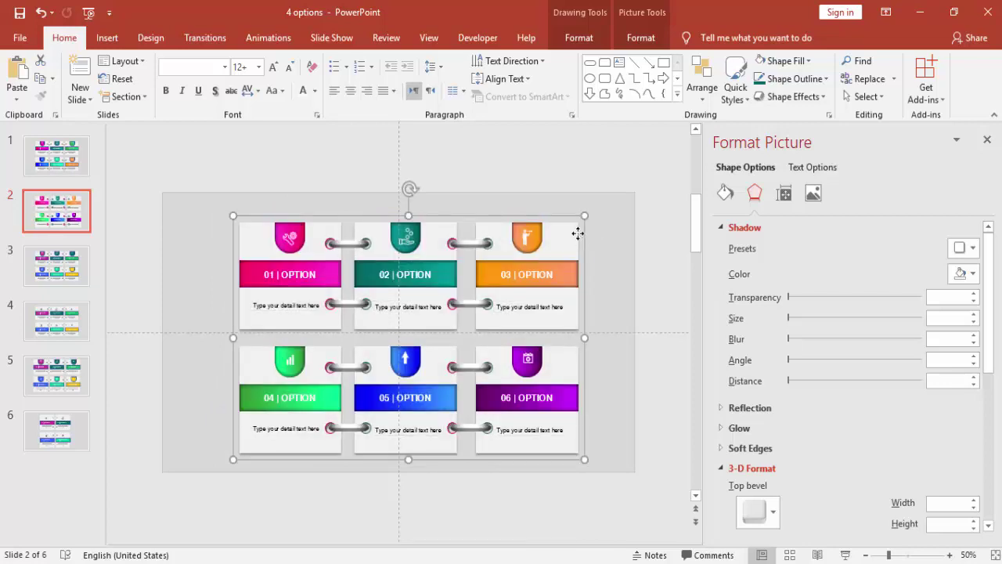
drag(571, 241, 564, 225)
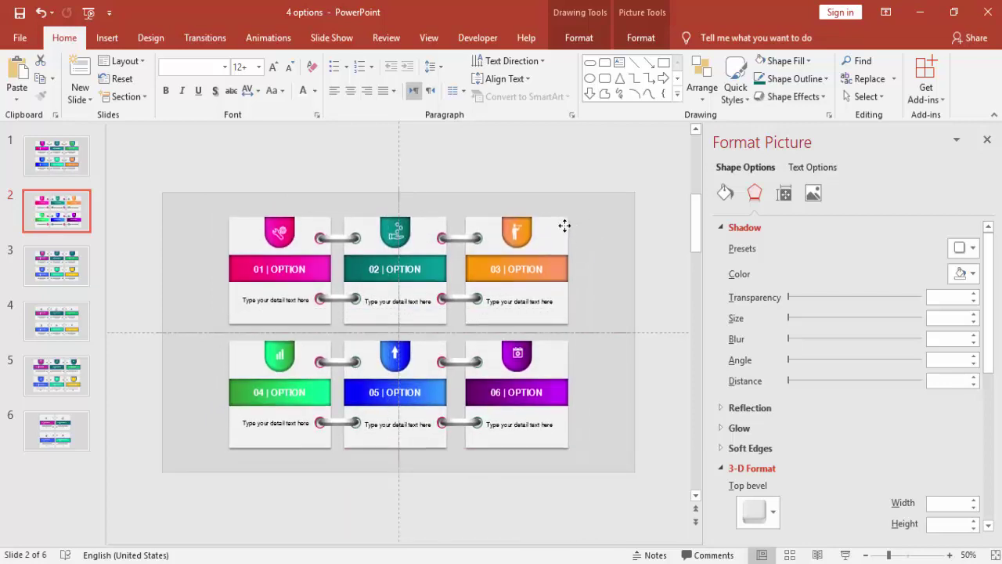
click(641, 38)
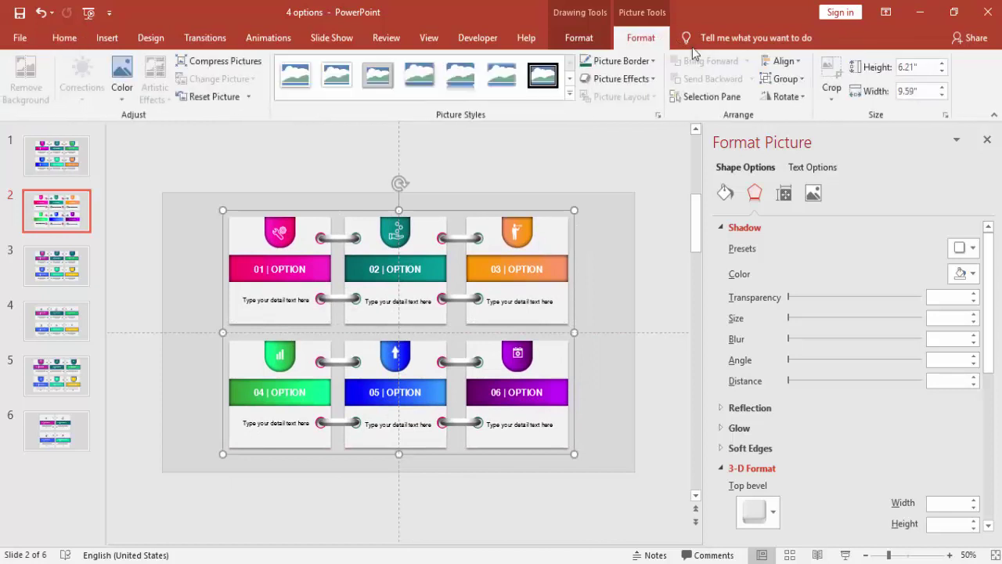
click(780, 66)
click(795, 116)
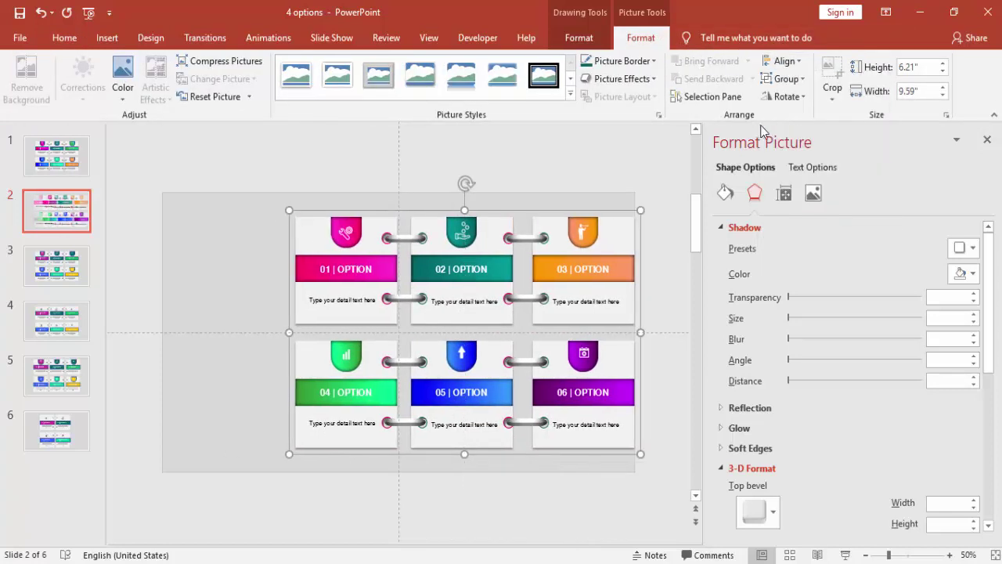
click(782, 60)
click(809, 108)
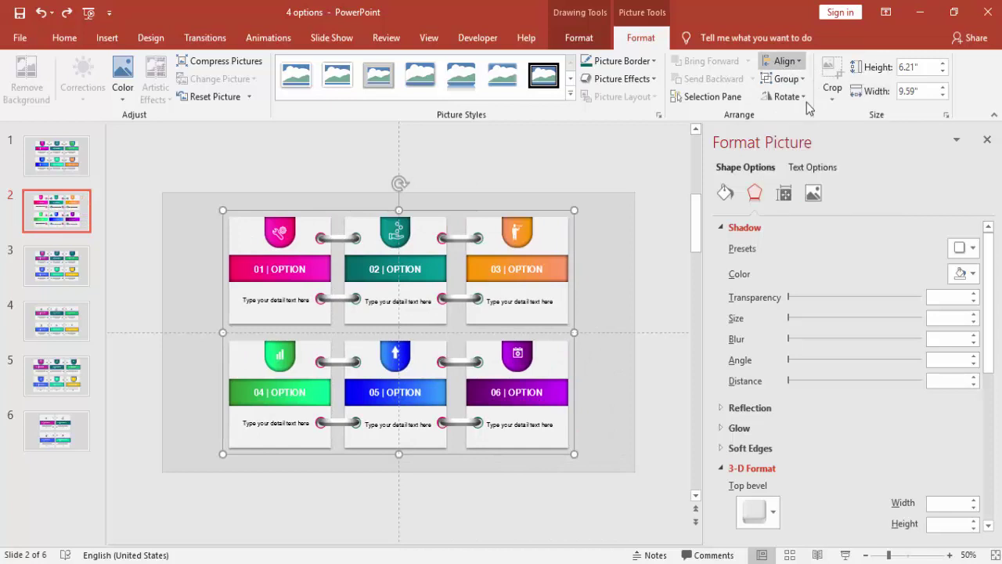
Step: Ungroup the cards into separate shapes and preview the slide full screen
right_click(577, 251)
mouse_move(610, 345)
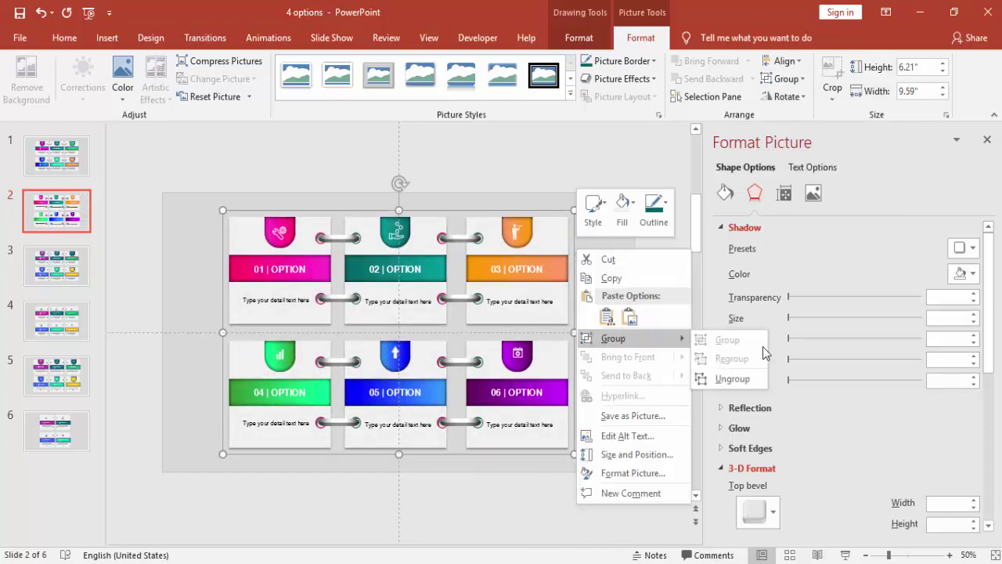
click(748, 379)
click(630, 282)
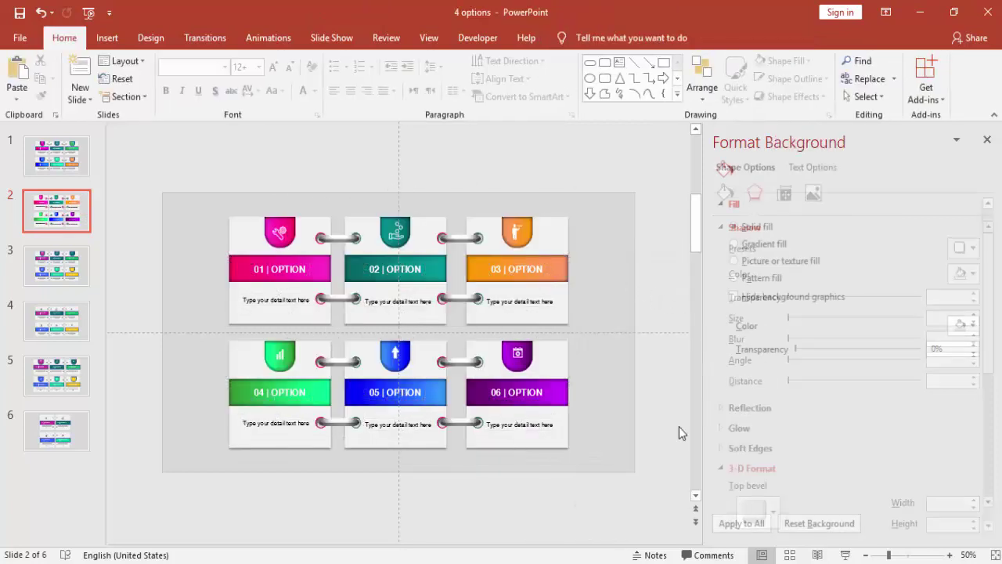
click(846, 555)
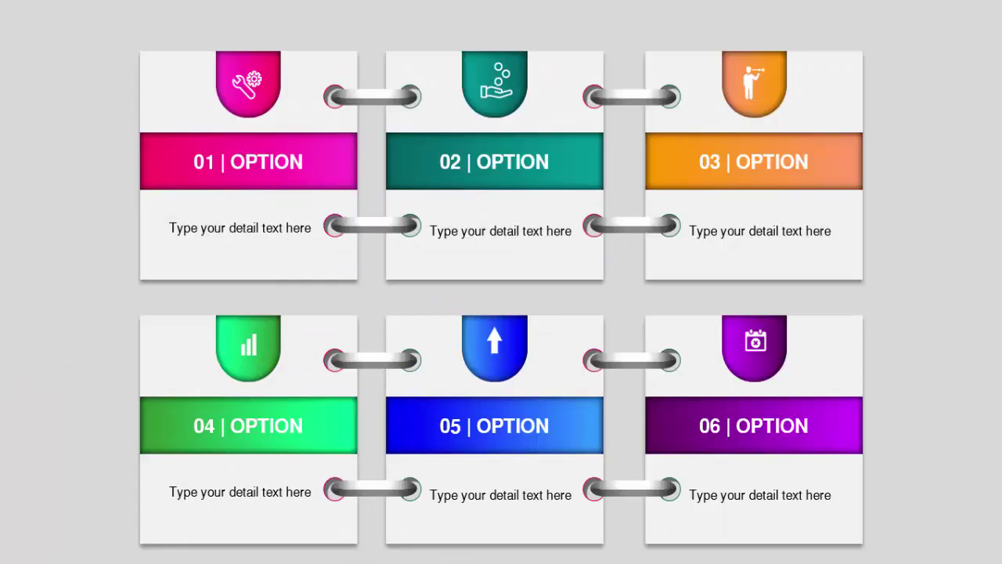
key(Escape)
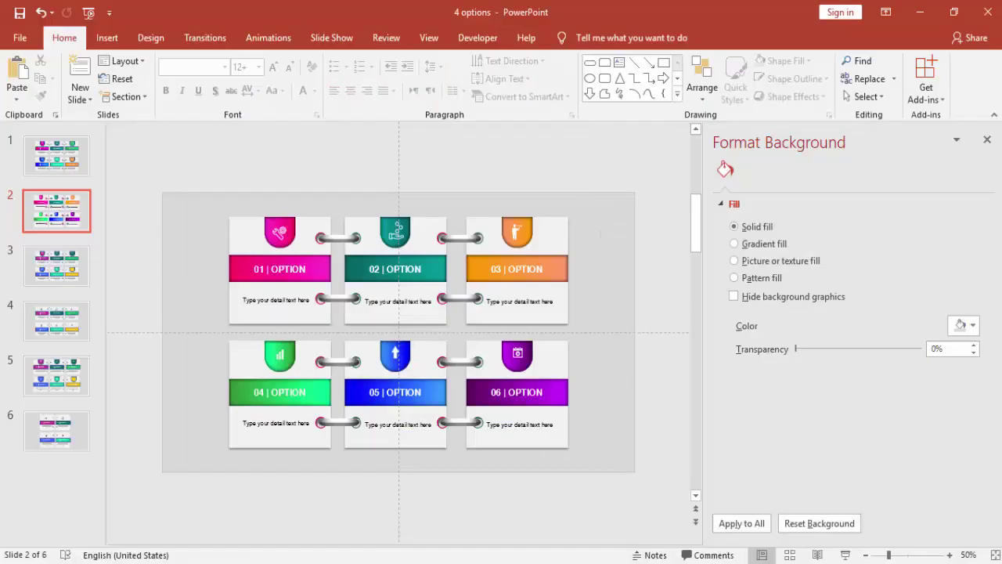
Step: Add a text box below option 04 reading 'THANK YOU FOR WATCHING MY CHANNEL', zoomed to 130%
click(119, 42)
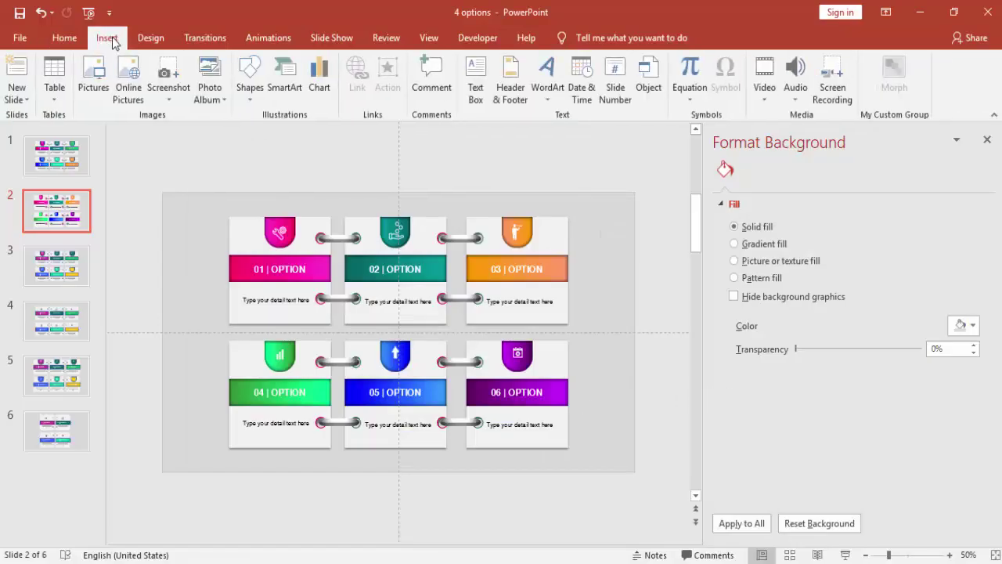
click(475, 78)
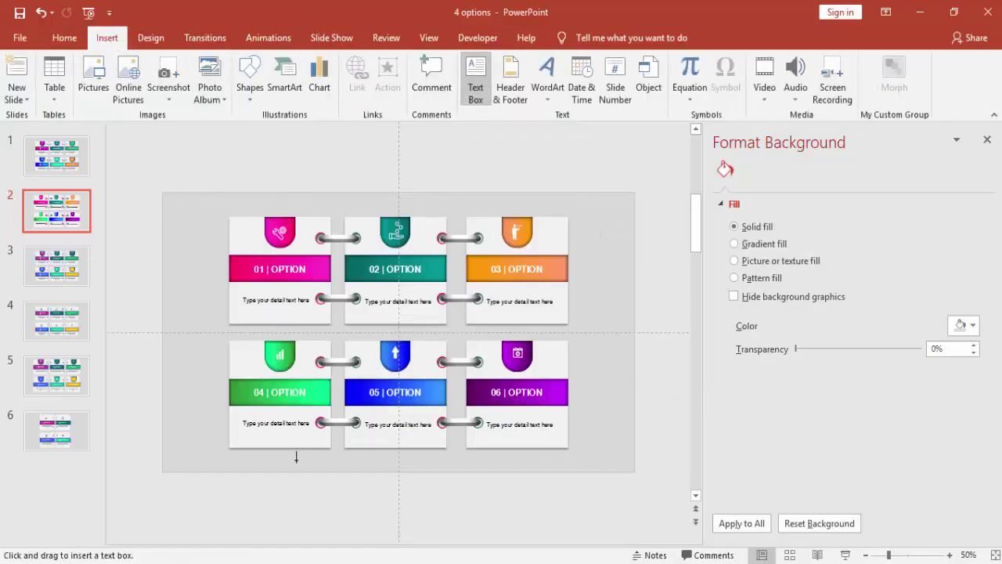
click(296, 458)
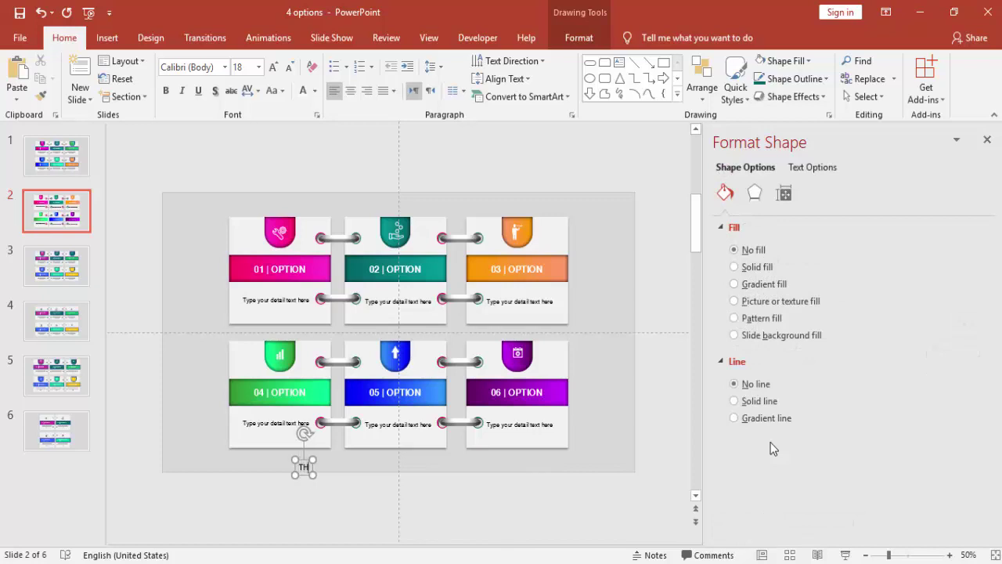
text(THANK)
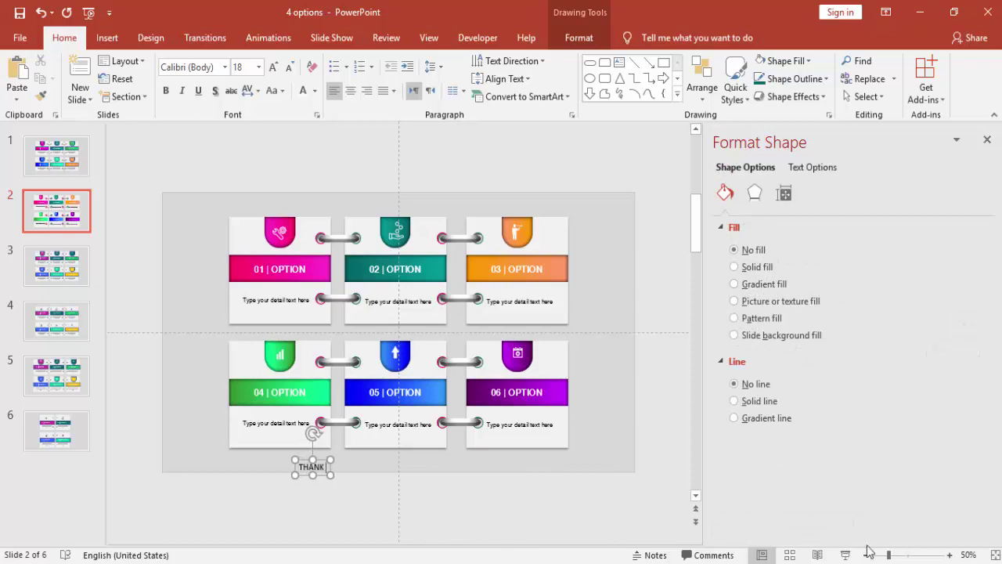
click(911, 554)
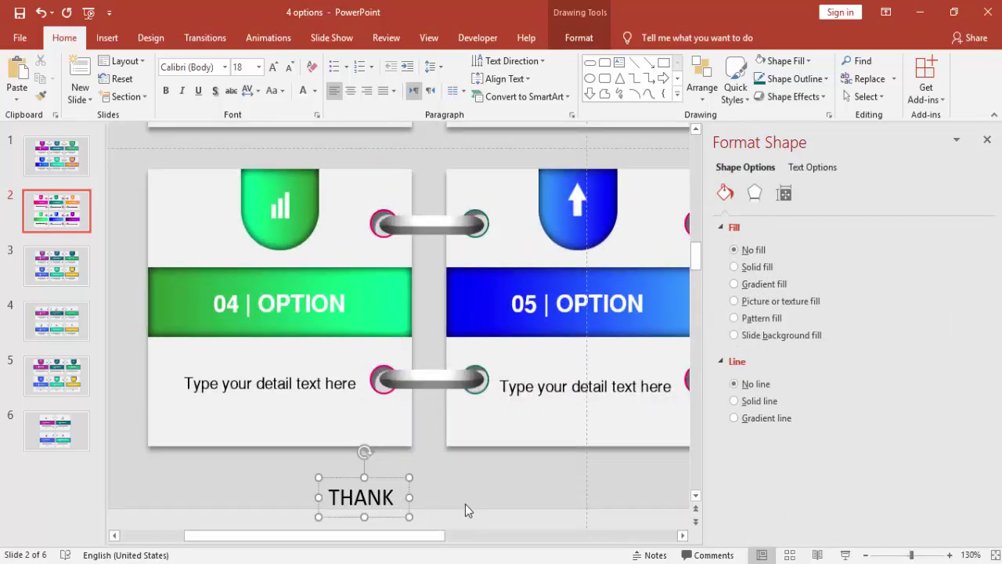
text(YOU )
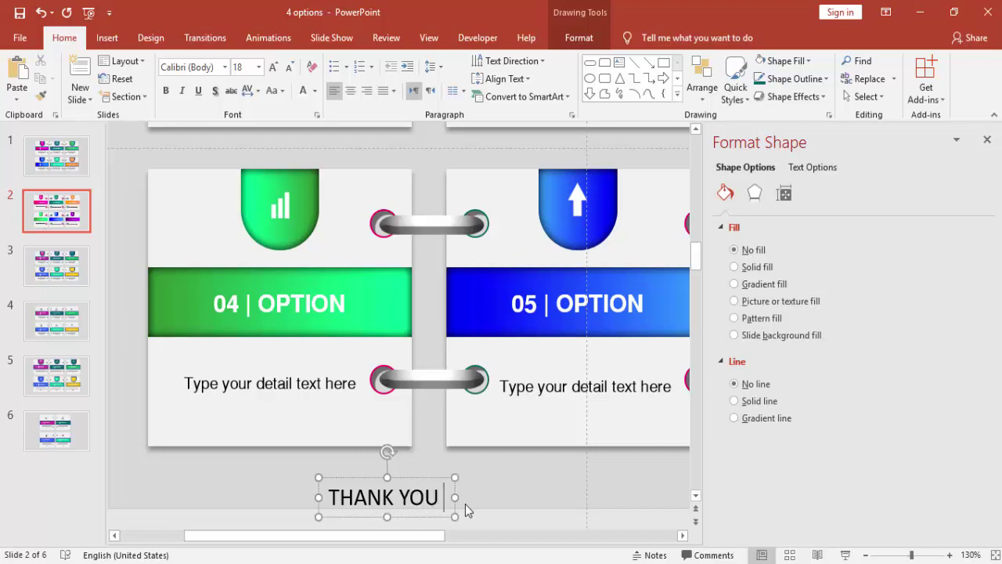
text(FOR WATC)
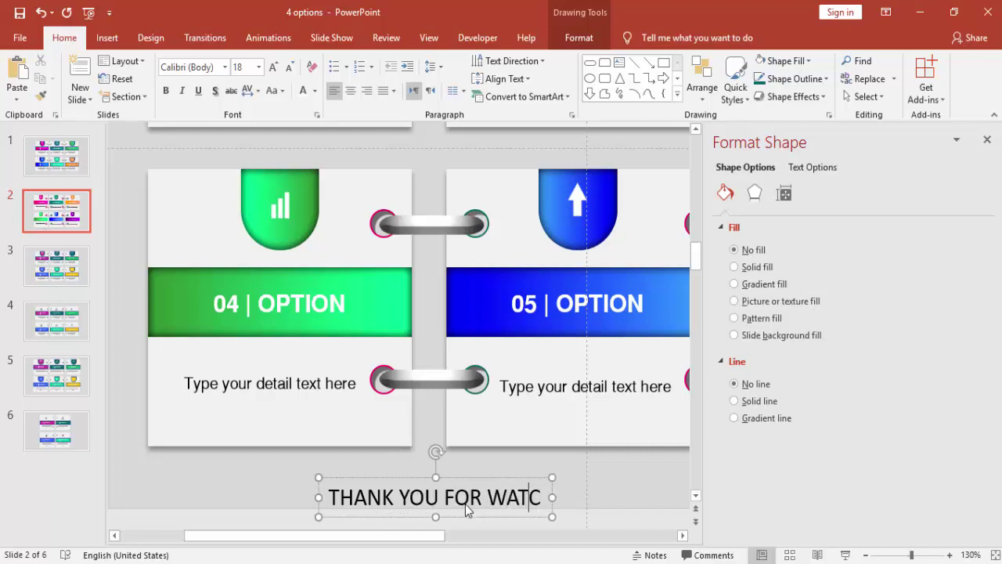
text(HING)
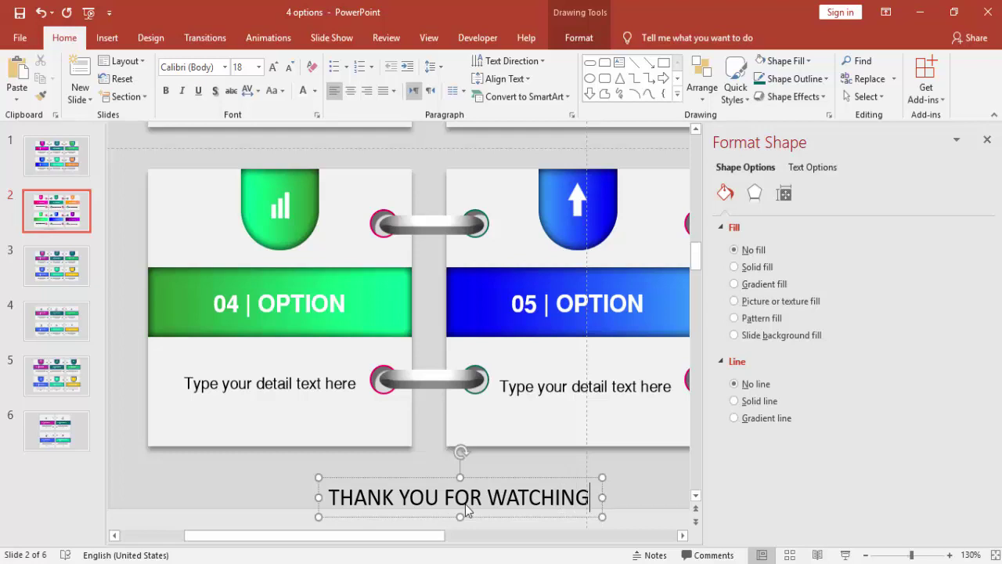
text( MY CHANN)
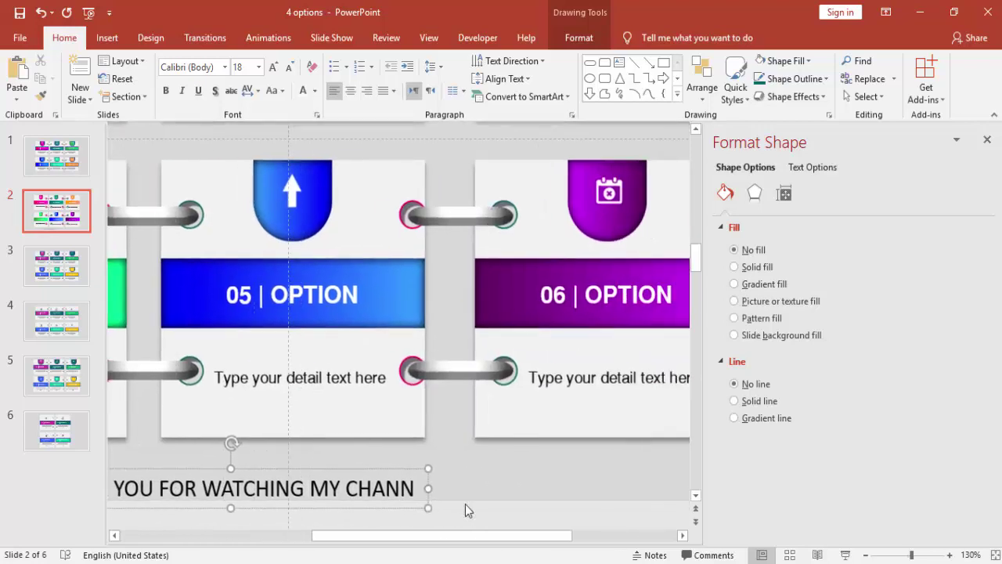
text(EL)
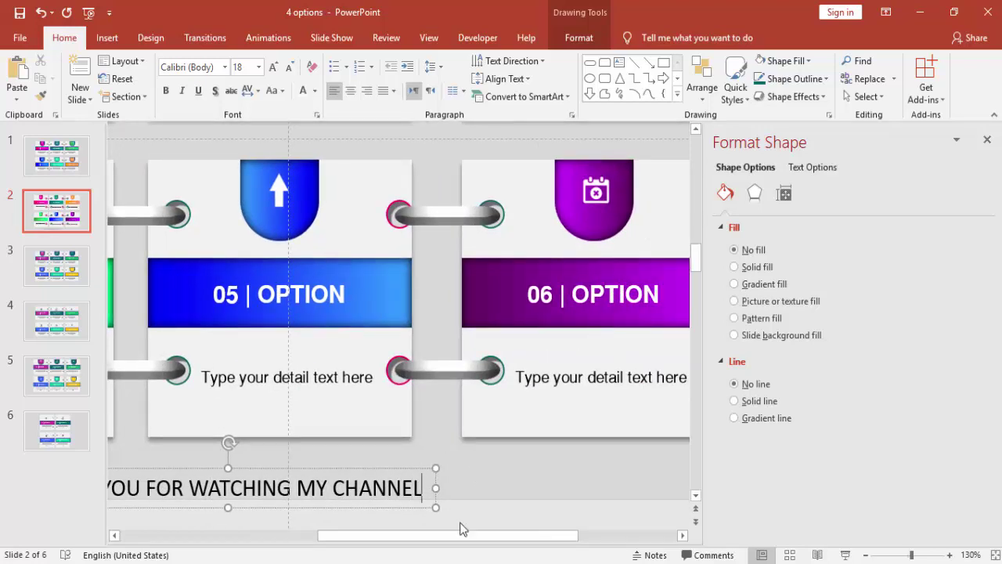